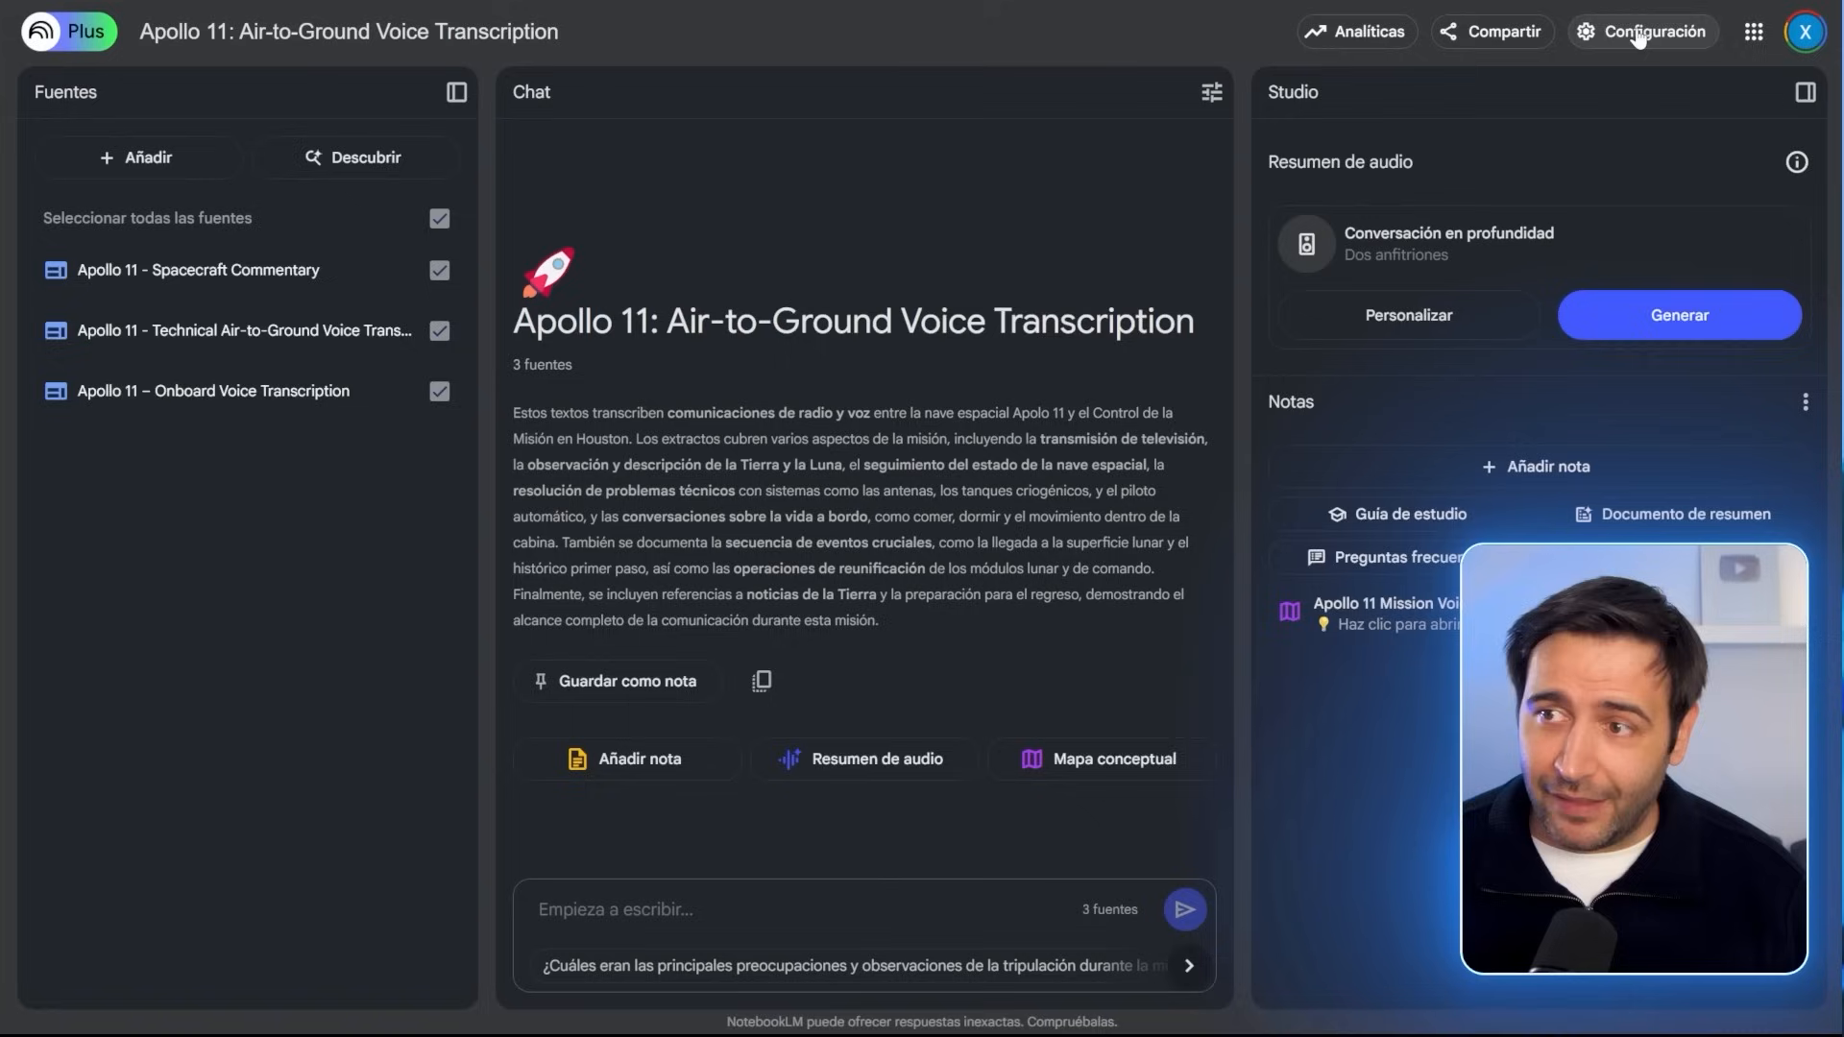
# Step: Open the output language setting, browse the available languages, and save it with español selected
pyautogui.click(1685, 147)
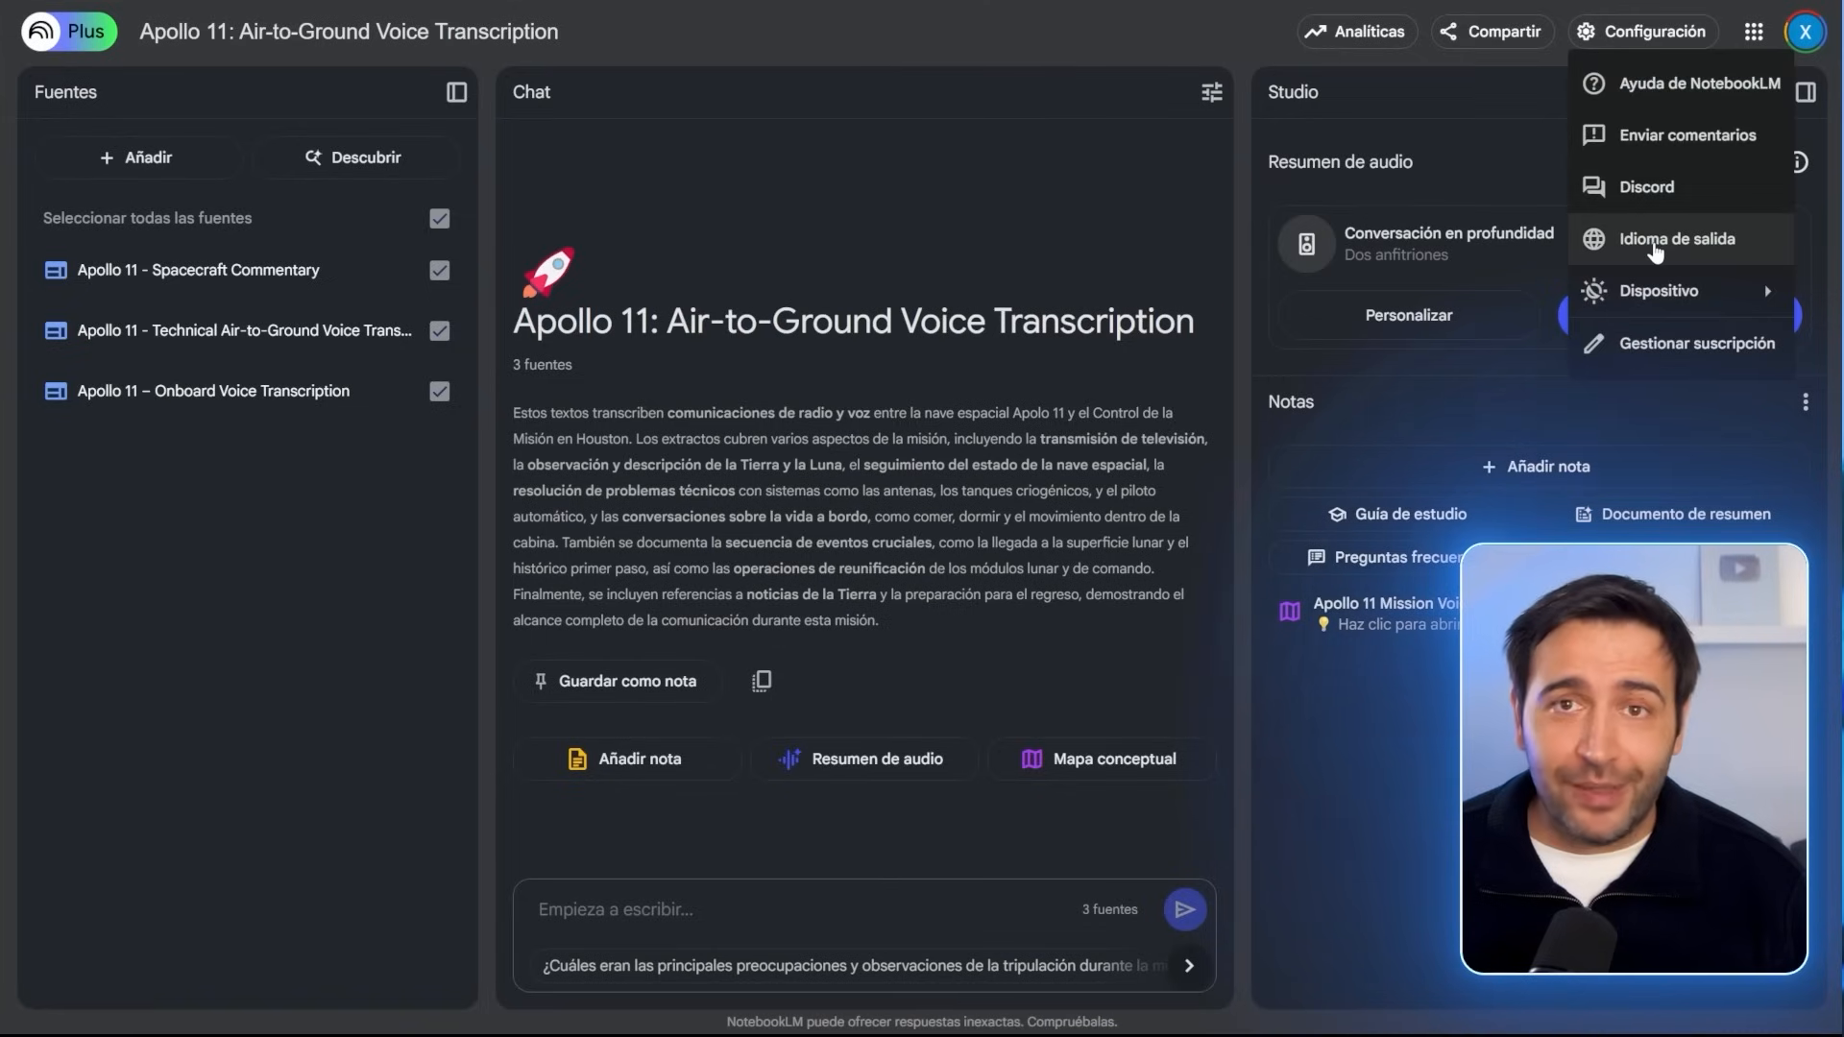
pyautogui.click(1656, 245)
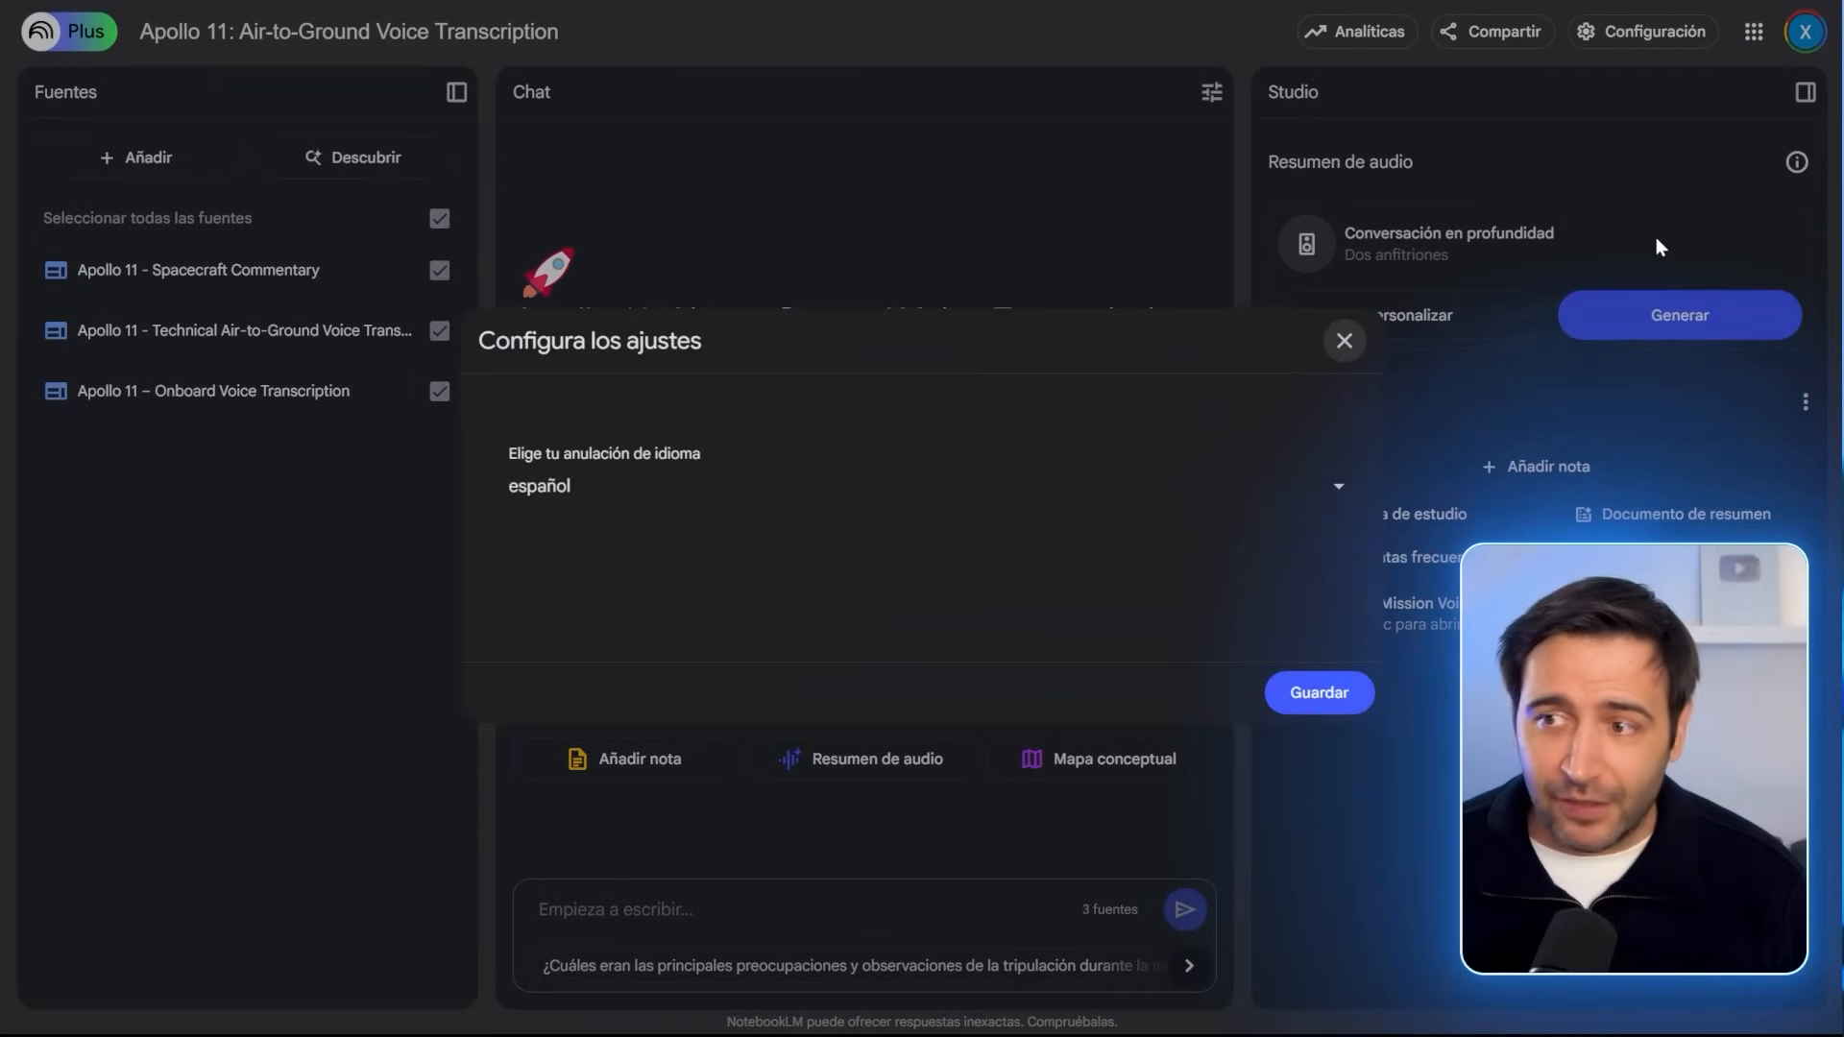
pyautogui.click(1047, 485)
pyautogui.scroll(-2, 771, 559)
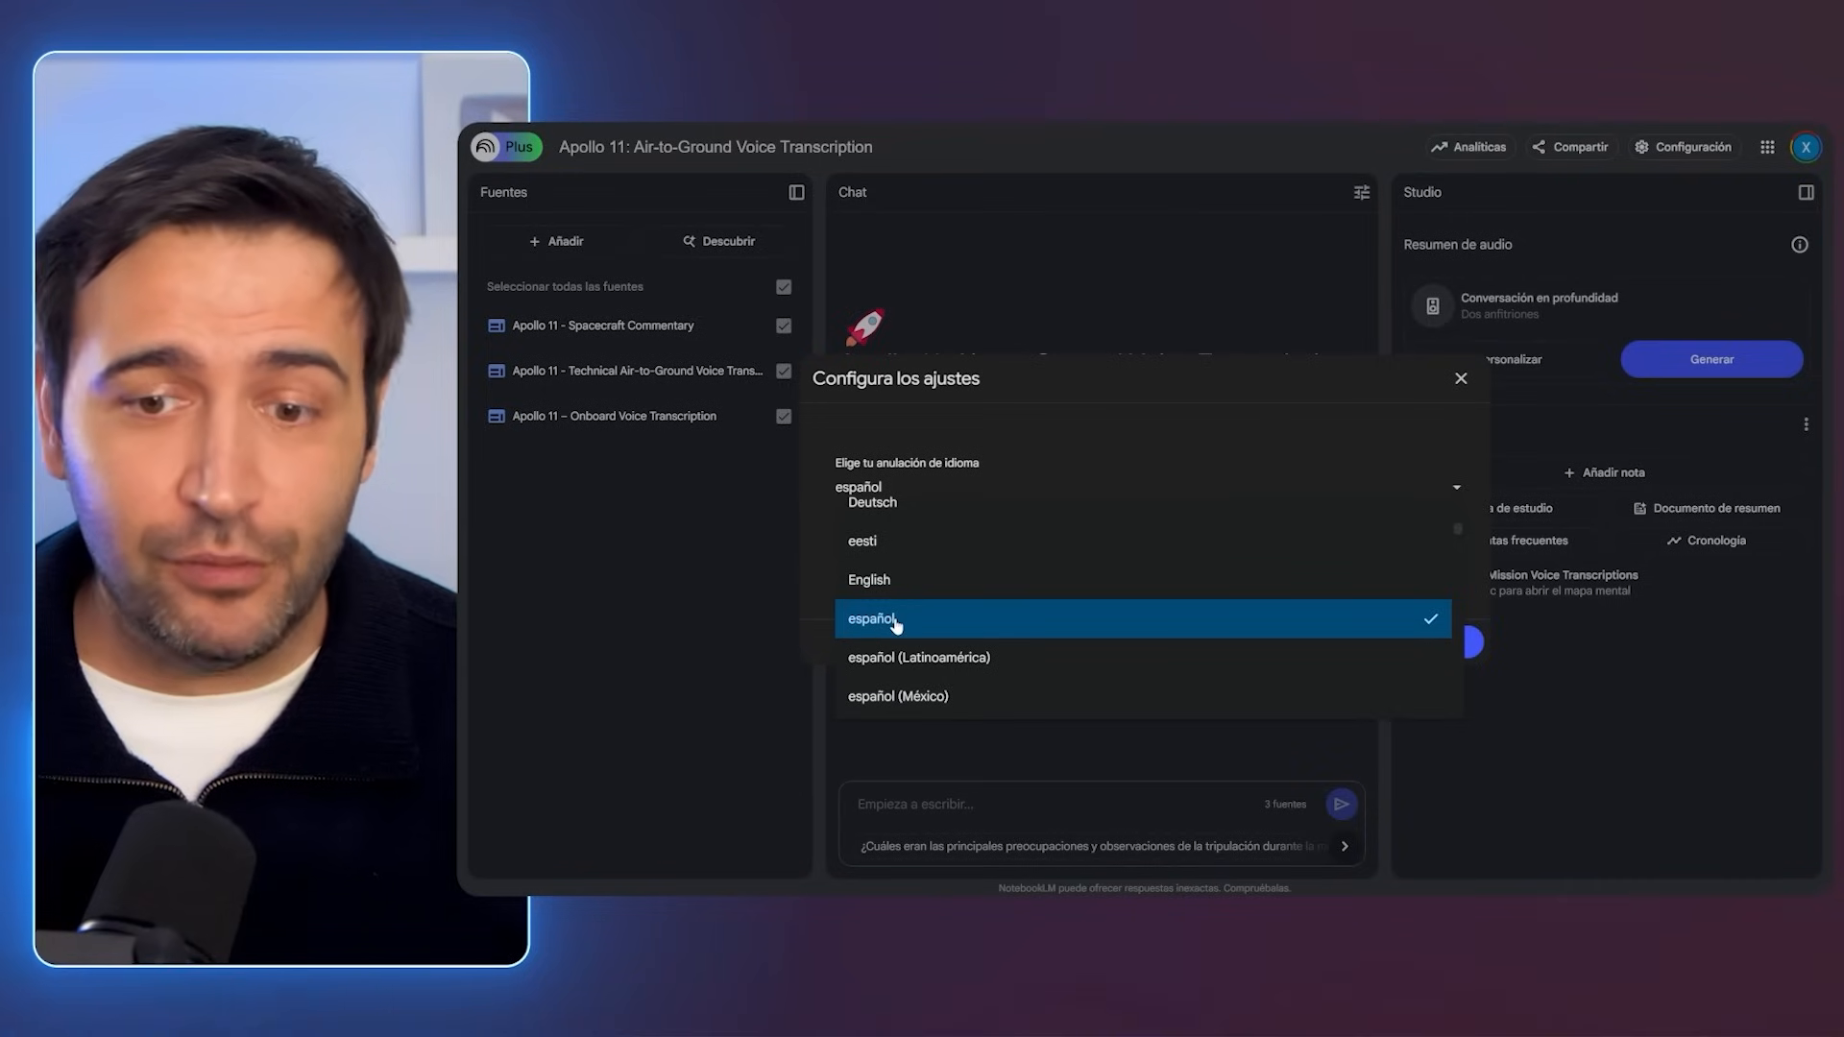
pyautogui.scroll(-2, 907, 631)
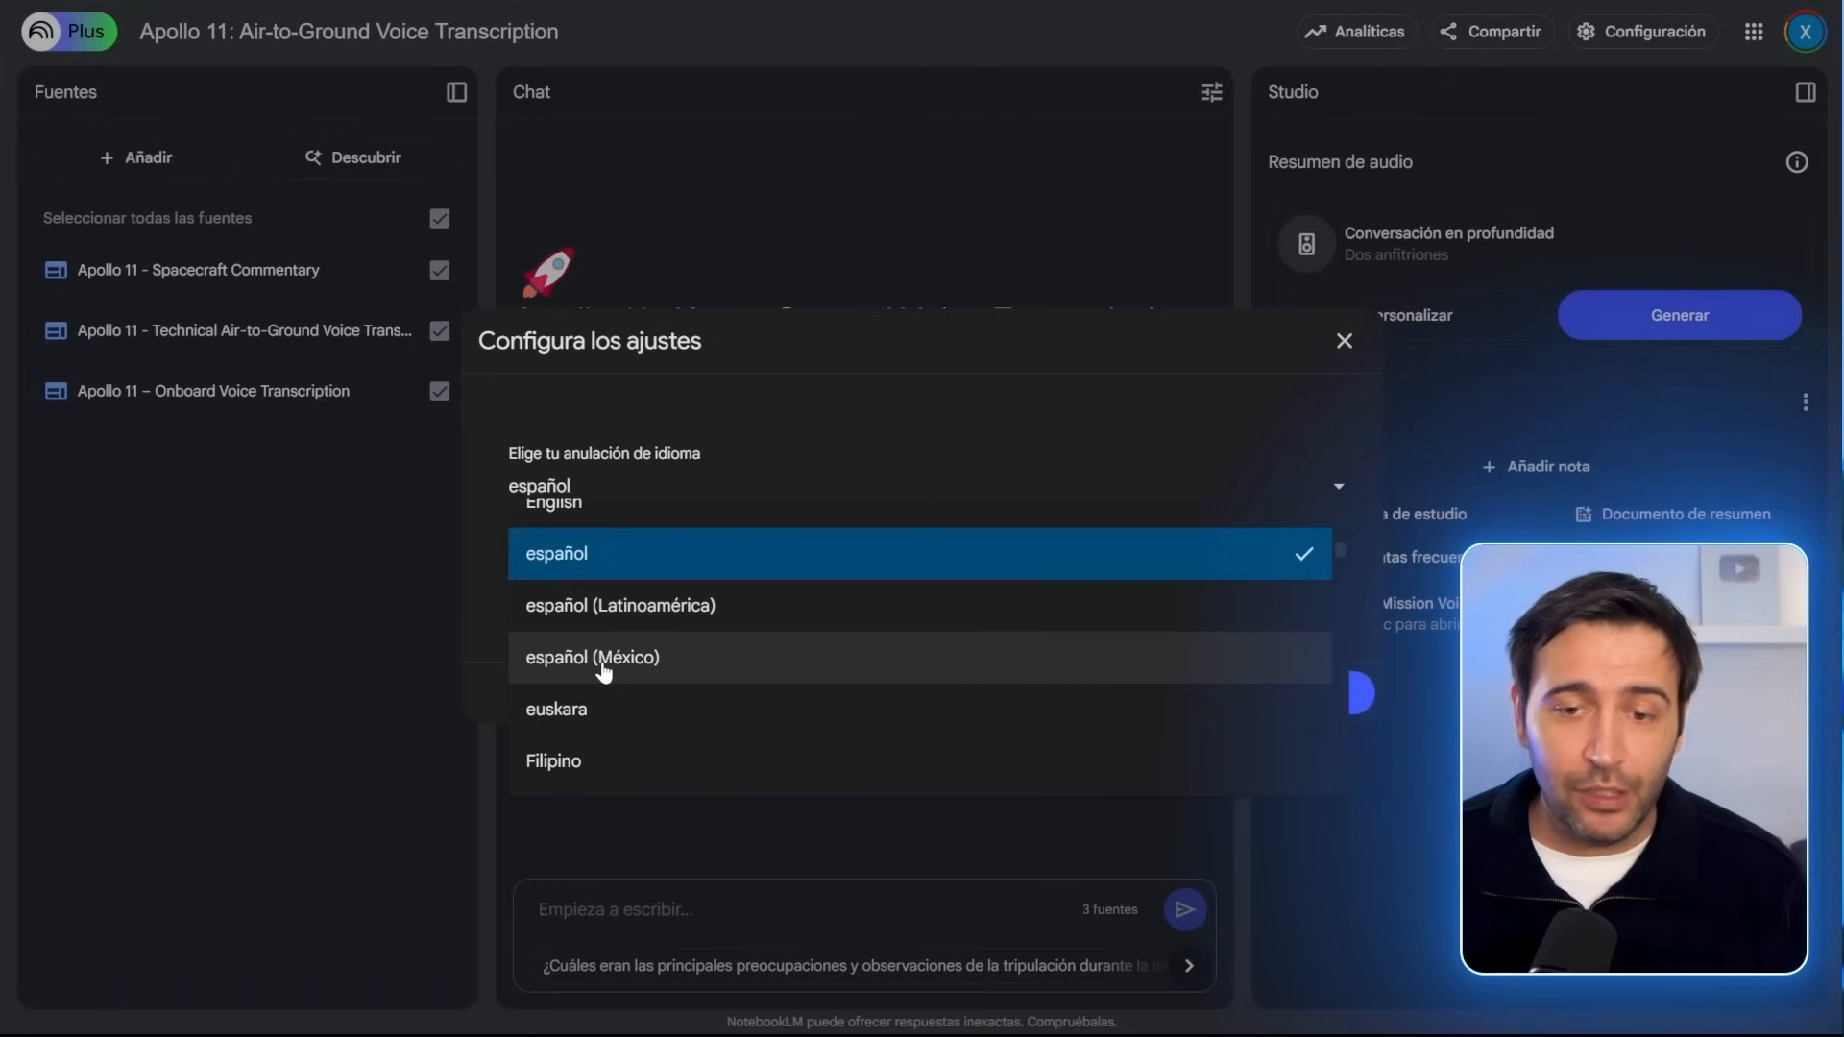
pyautogui.scroll(5, 754, 625)
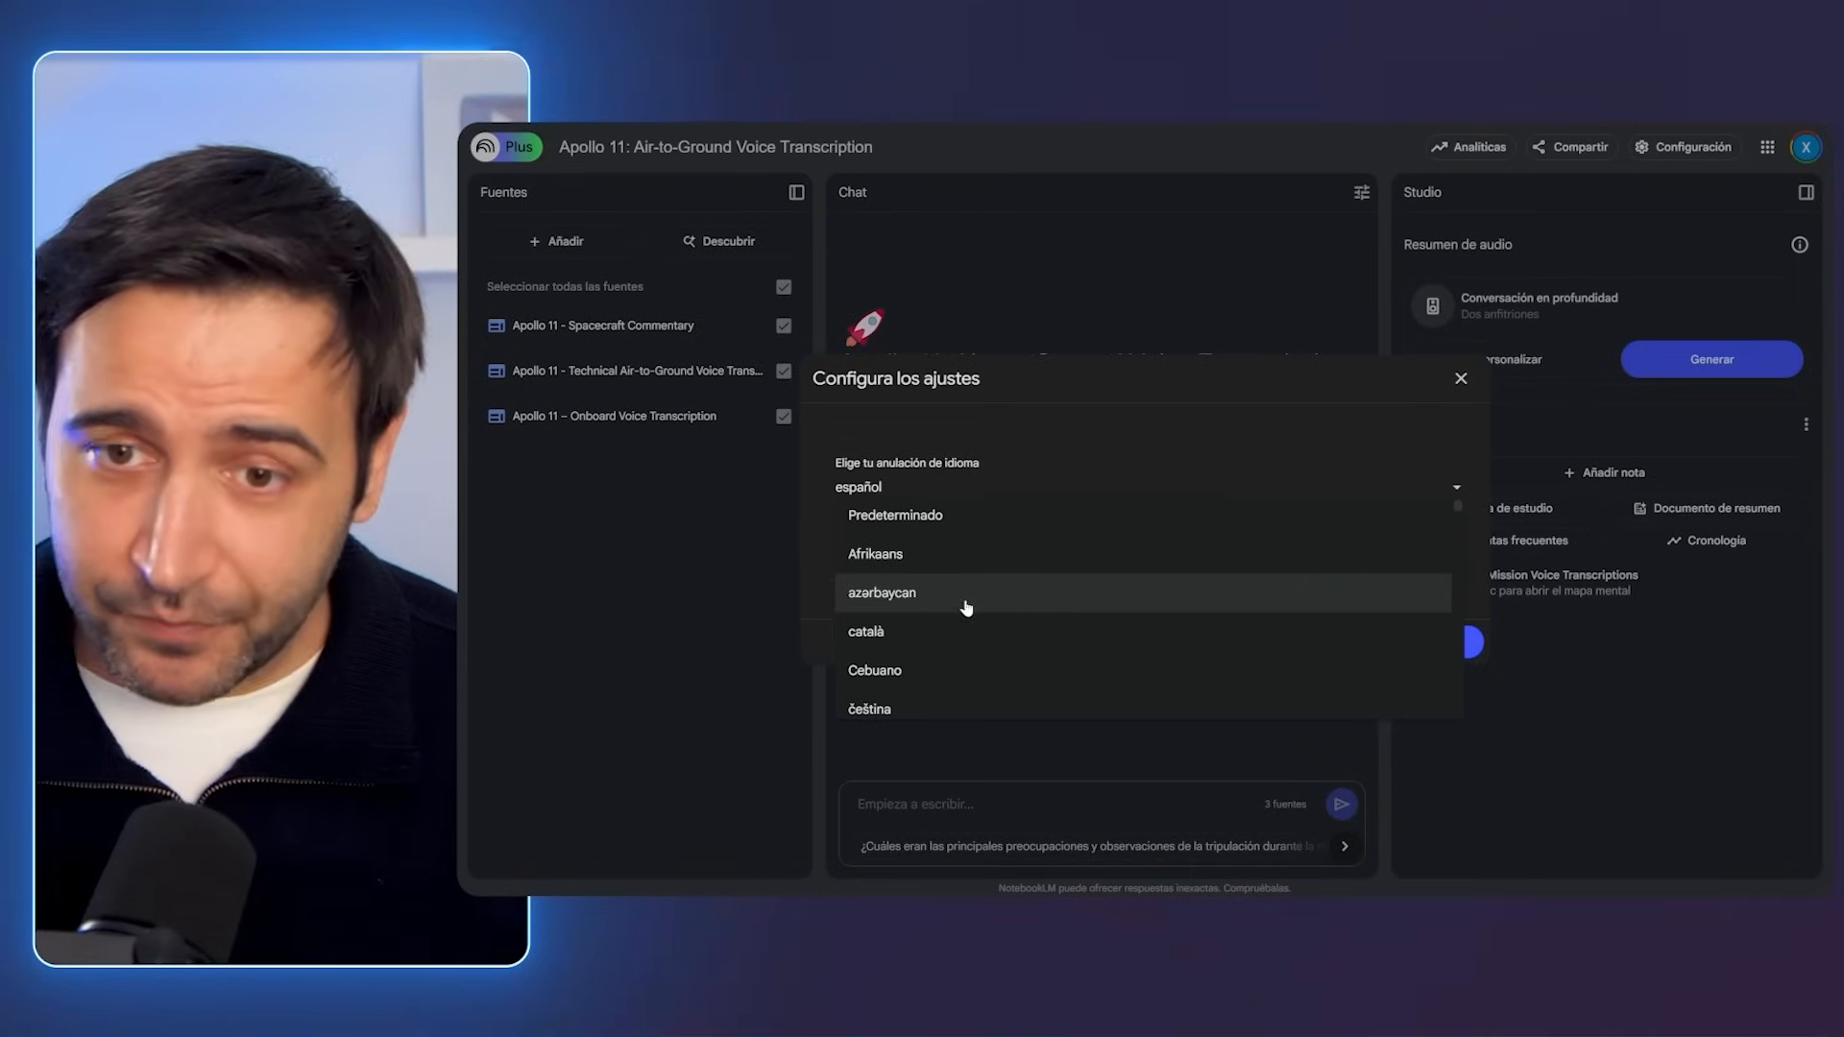
pyautogui.scroll(-2, 1056, 584)
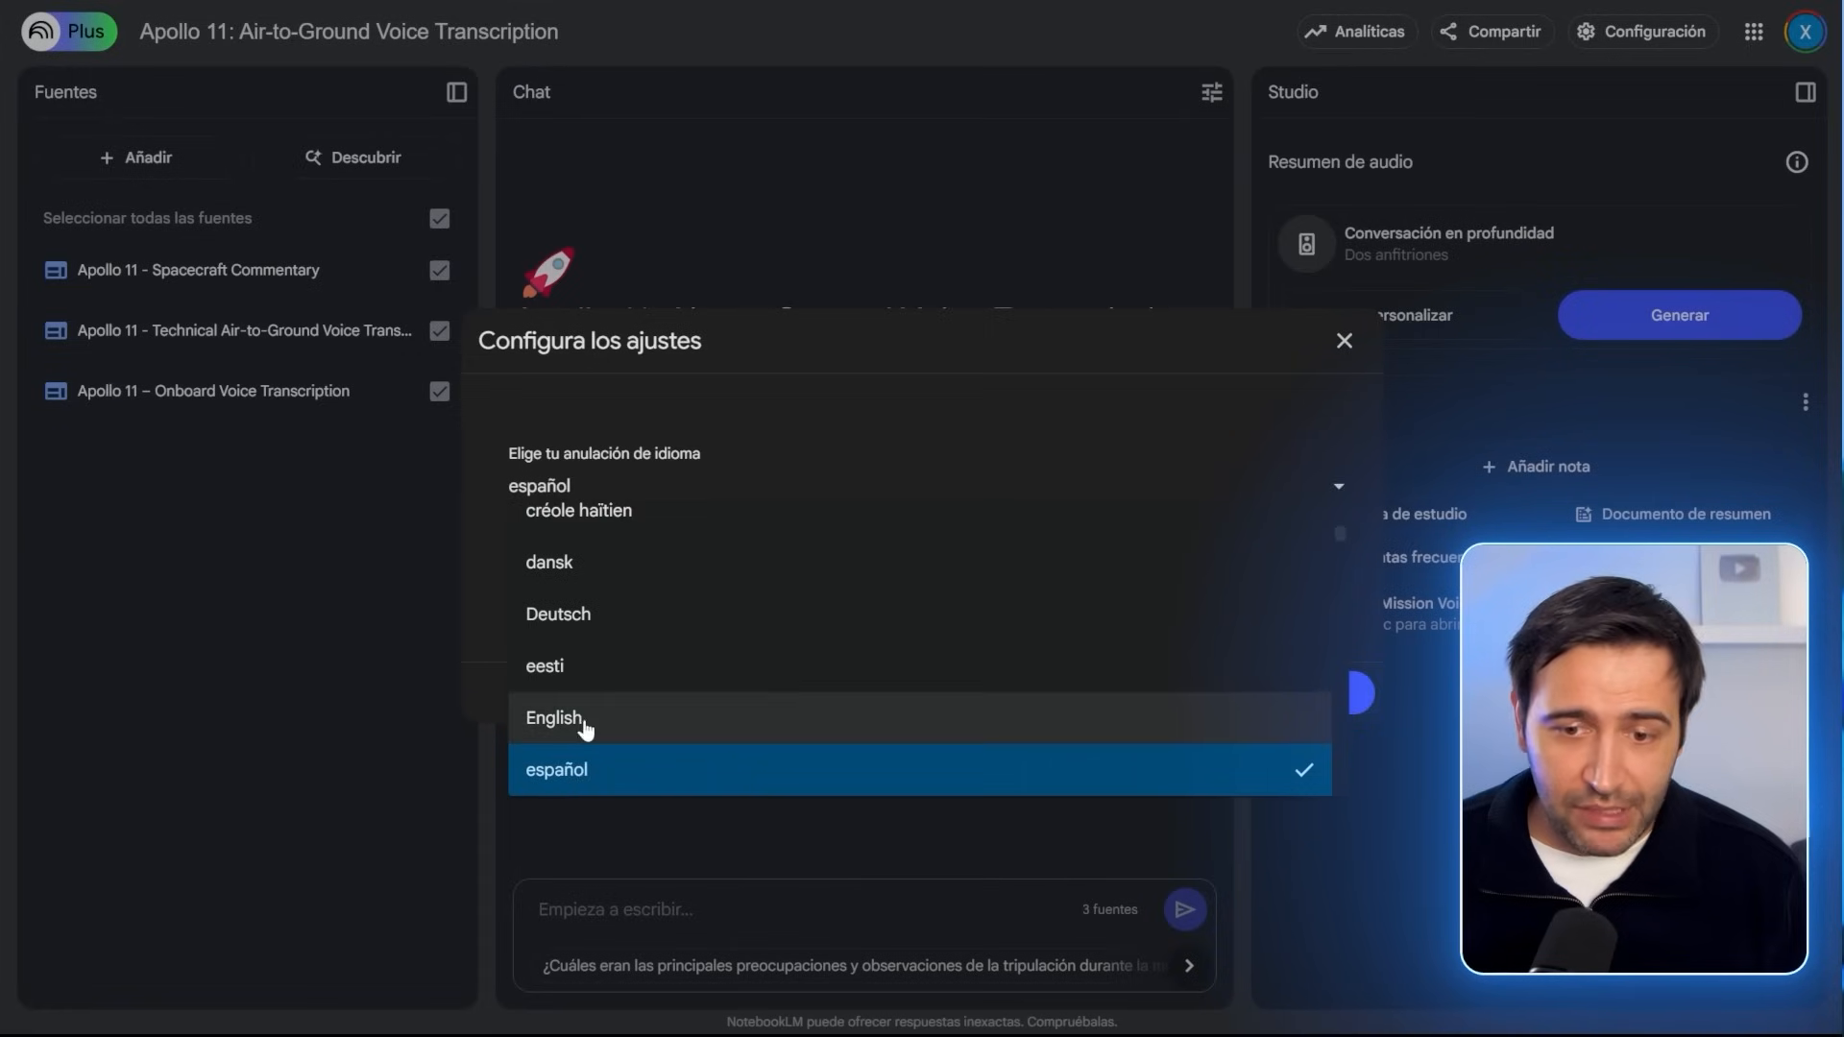
pyautogui.scroll(-3, 1071, 597)
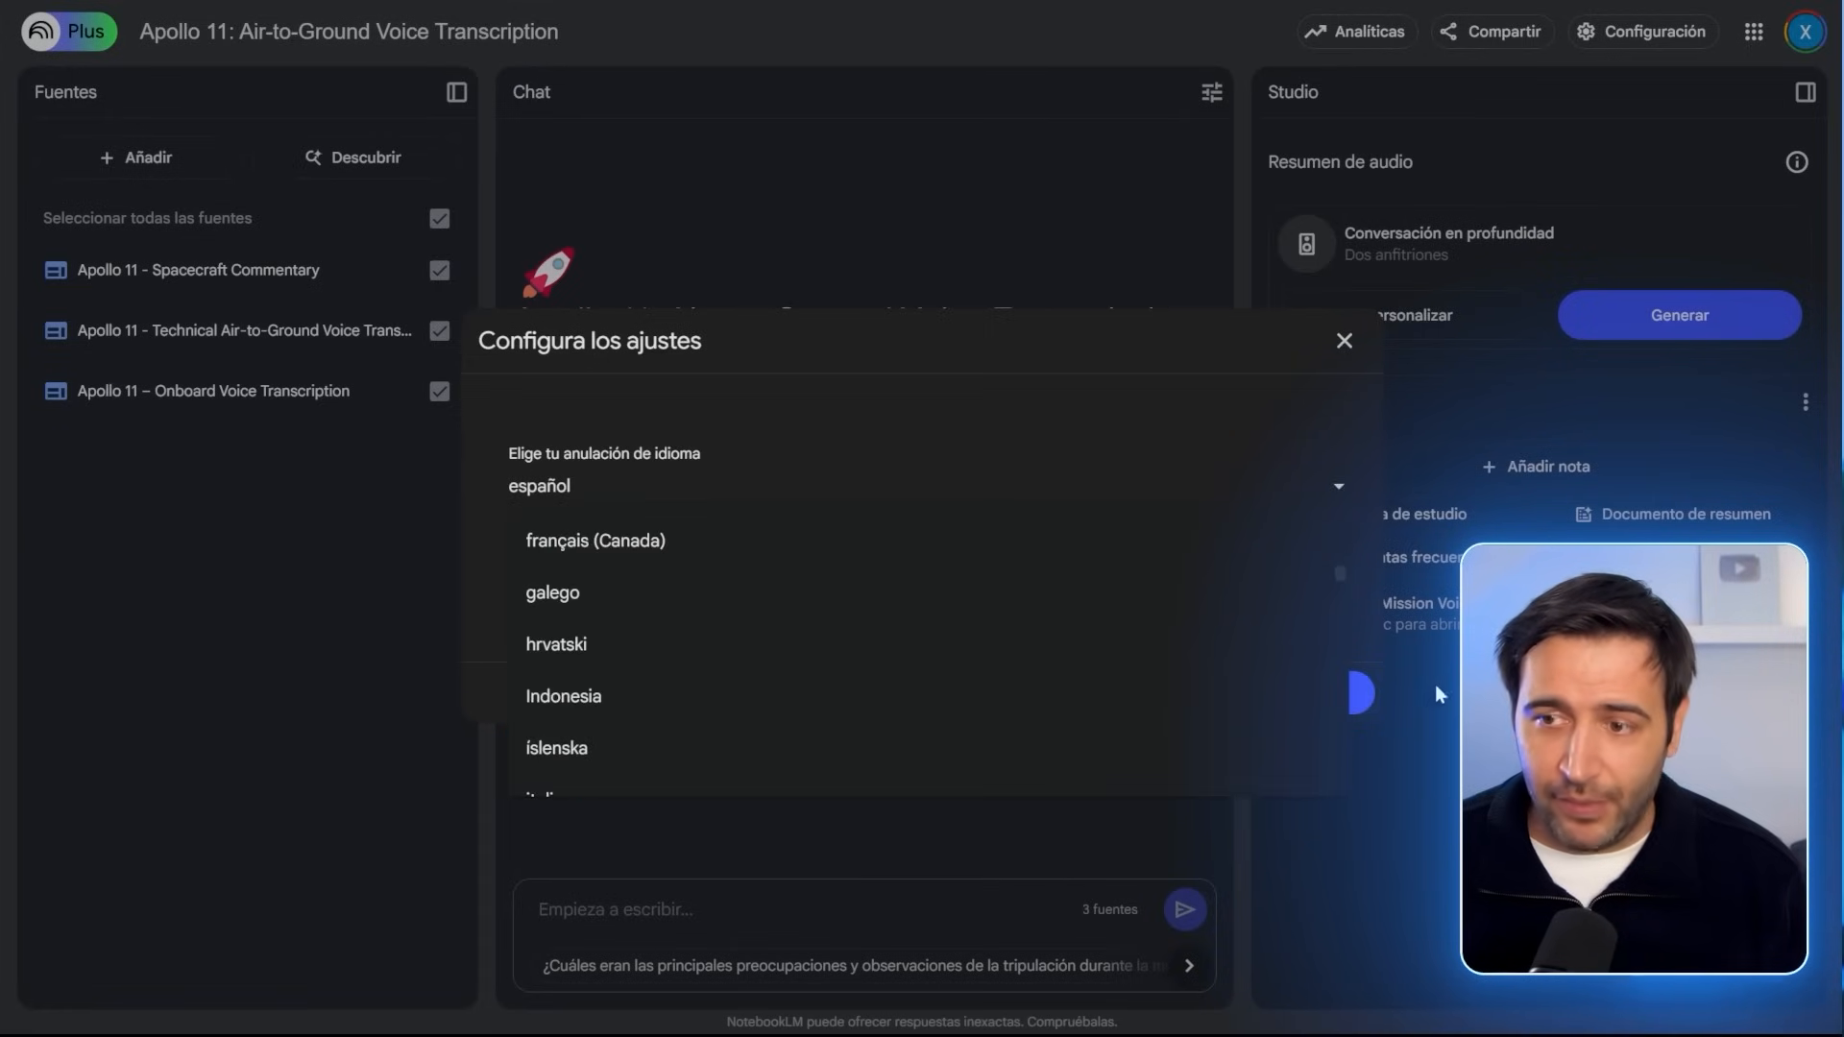
pyautogui.press('Escape')
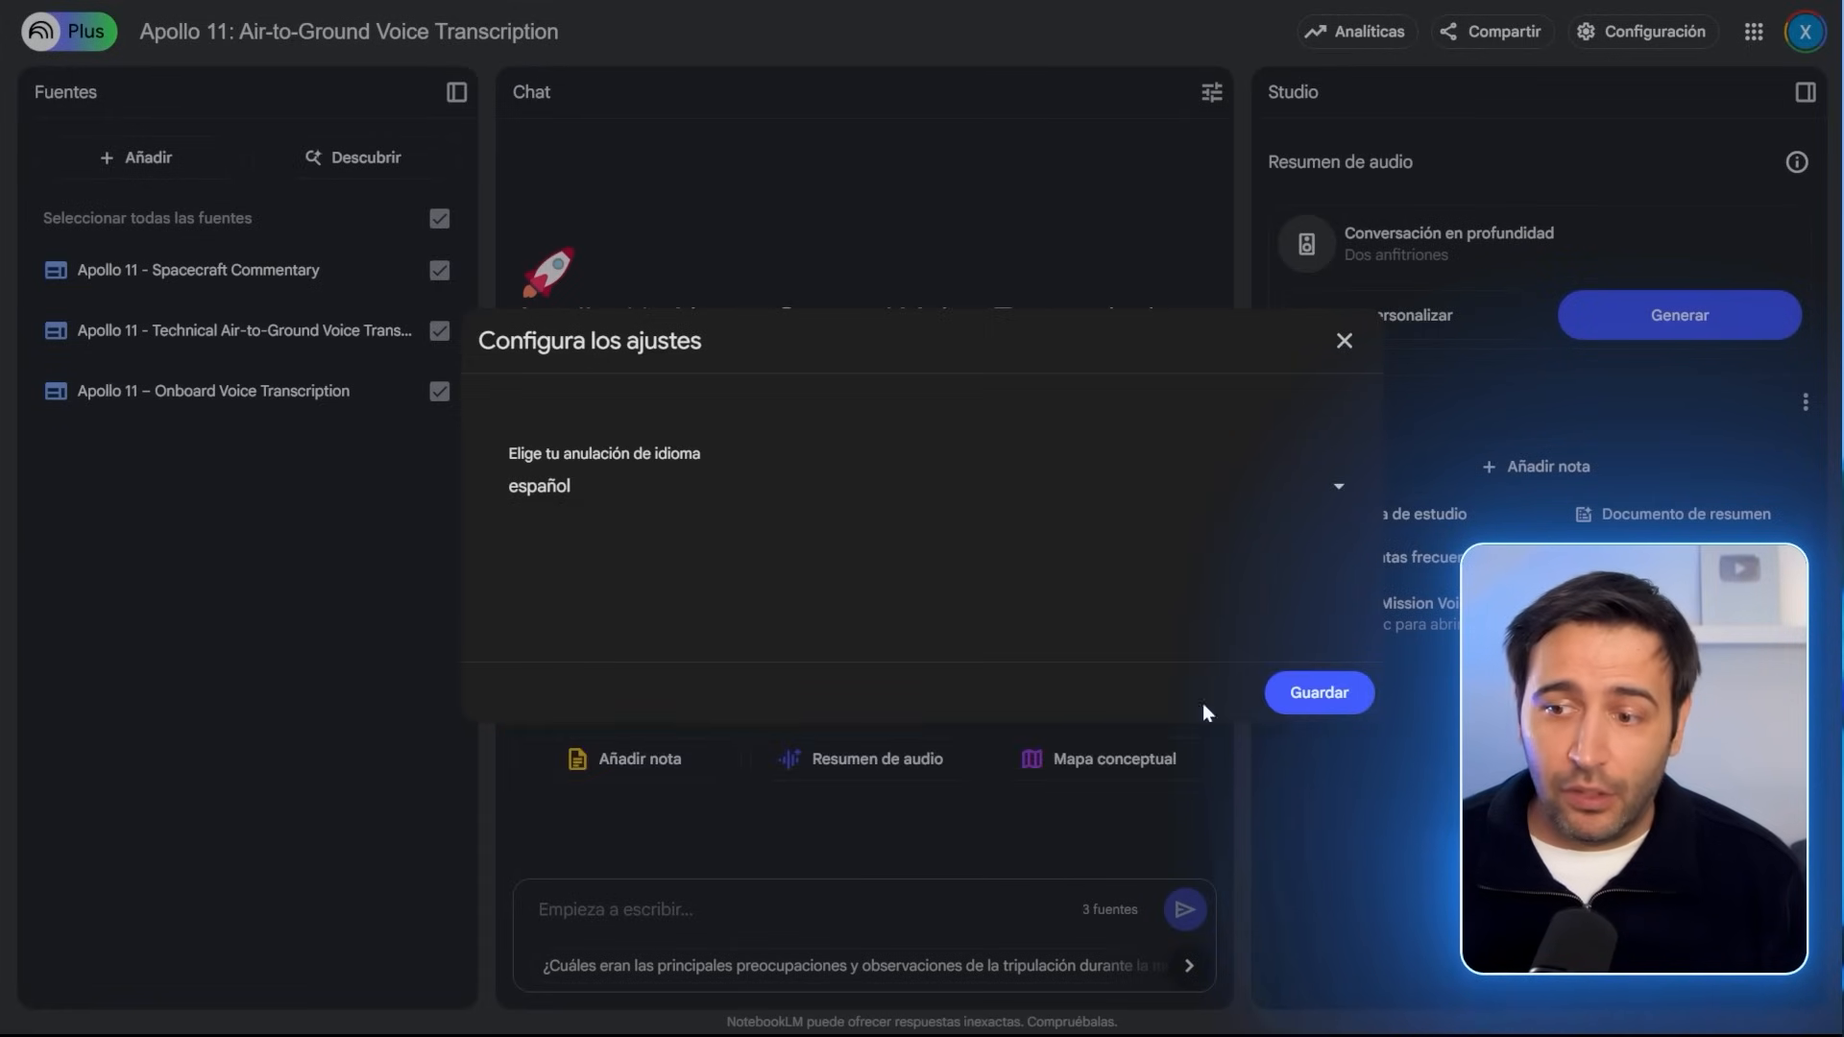
pyautogui.click(1291, 693)
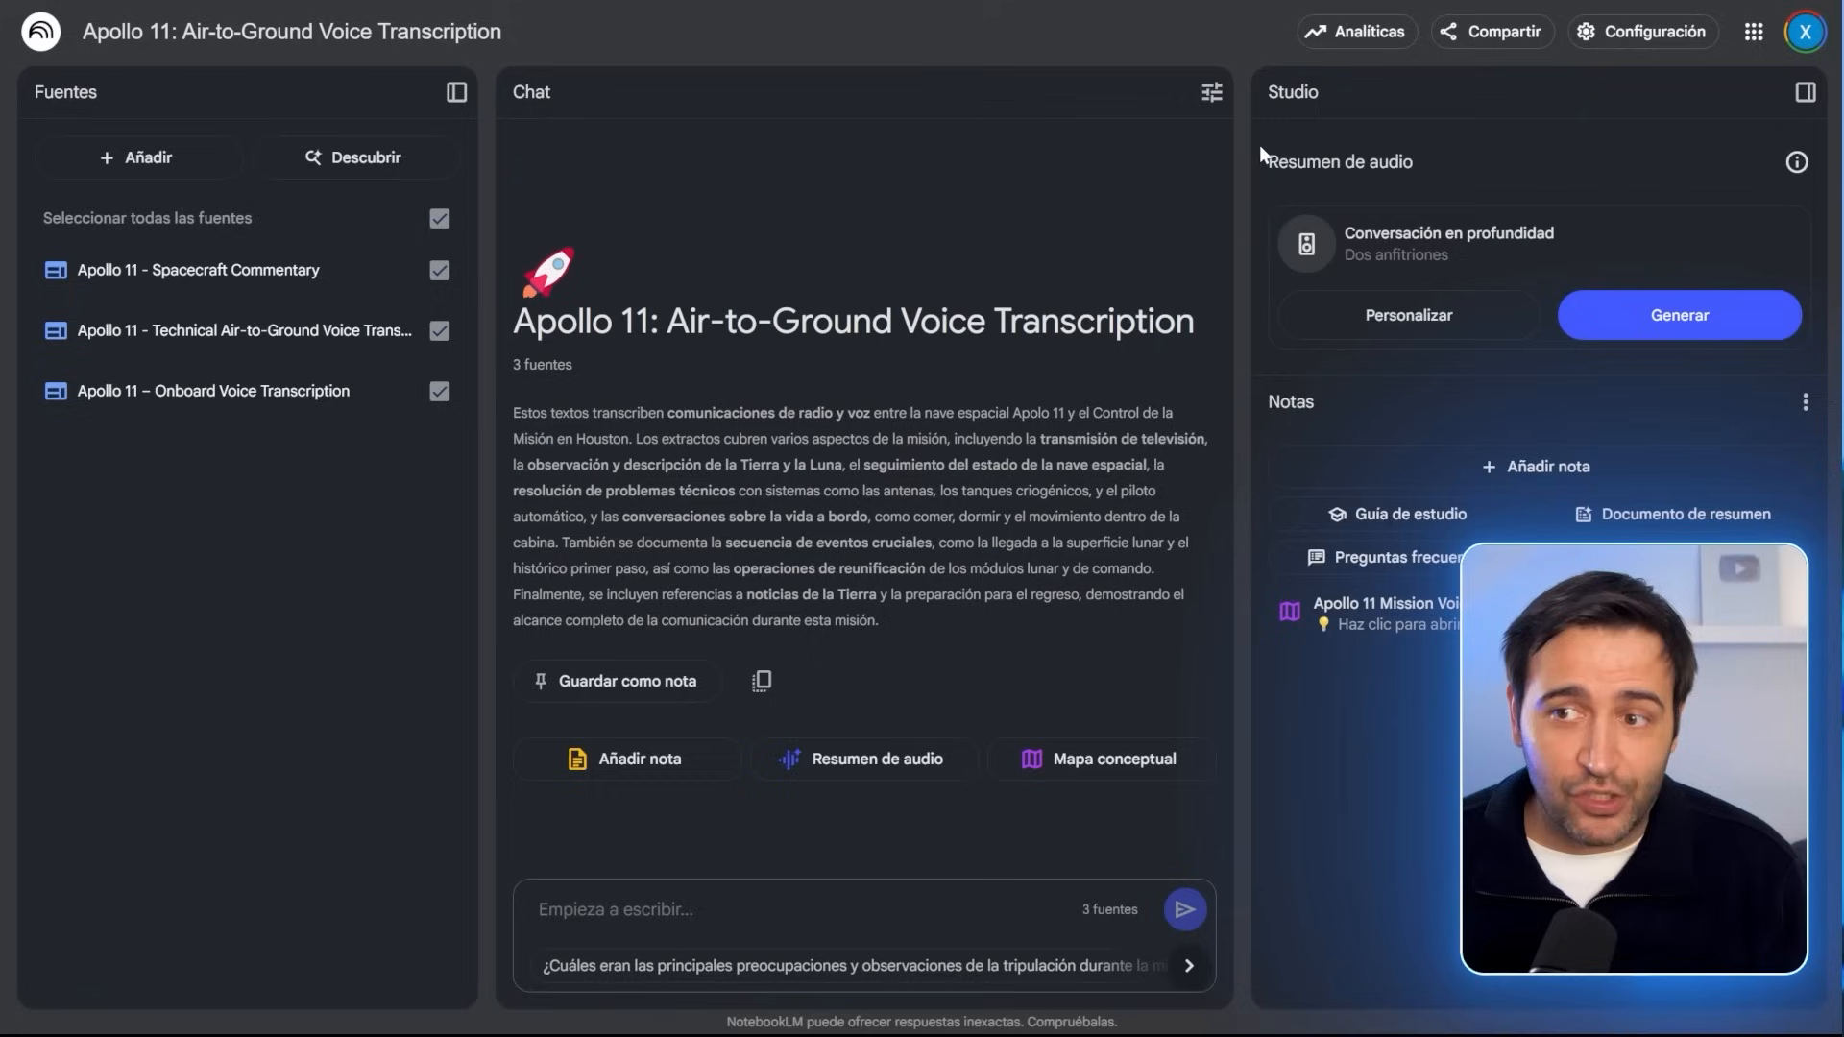
# Step: Generate the audio summary for the Apollo 11 notebook and pause its playback
pyautogui.click(1732, 336)
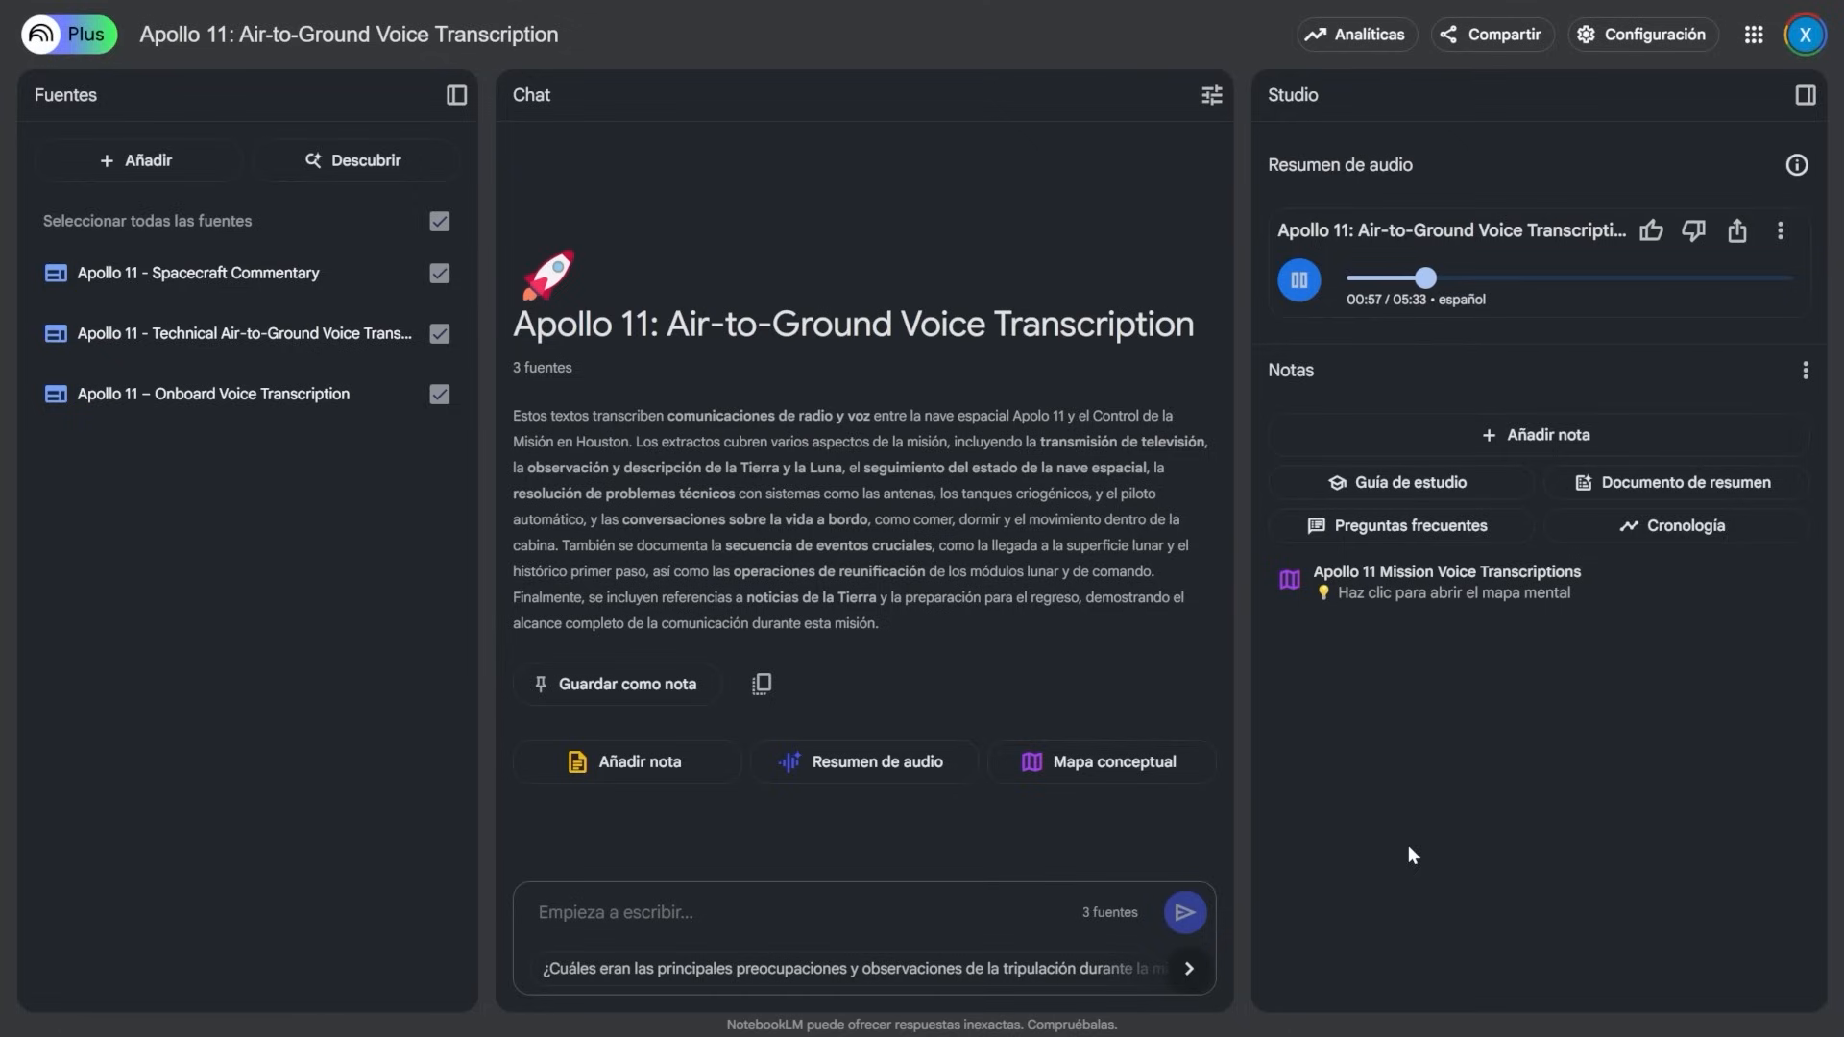
pyautogui.click(1304, 301)
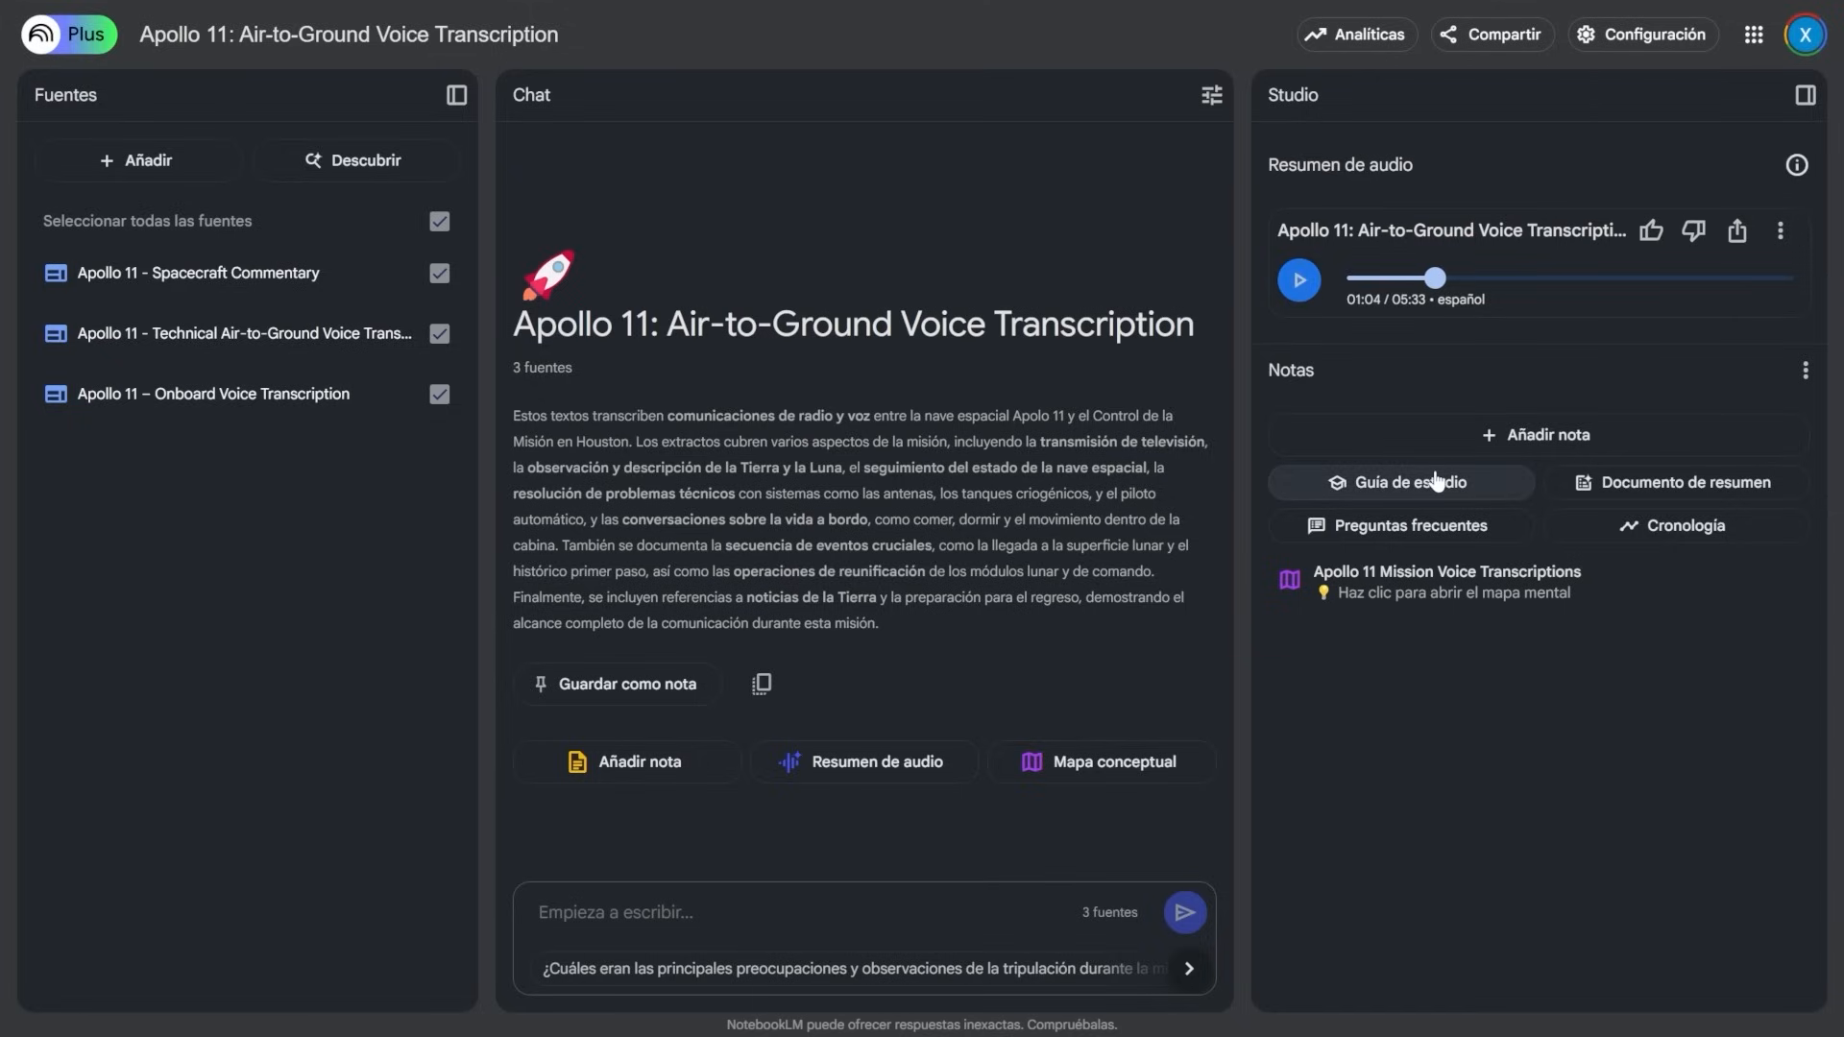
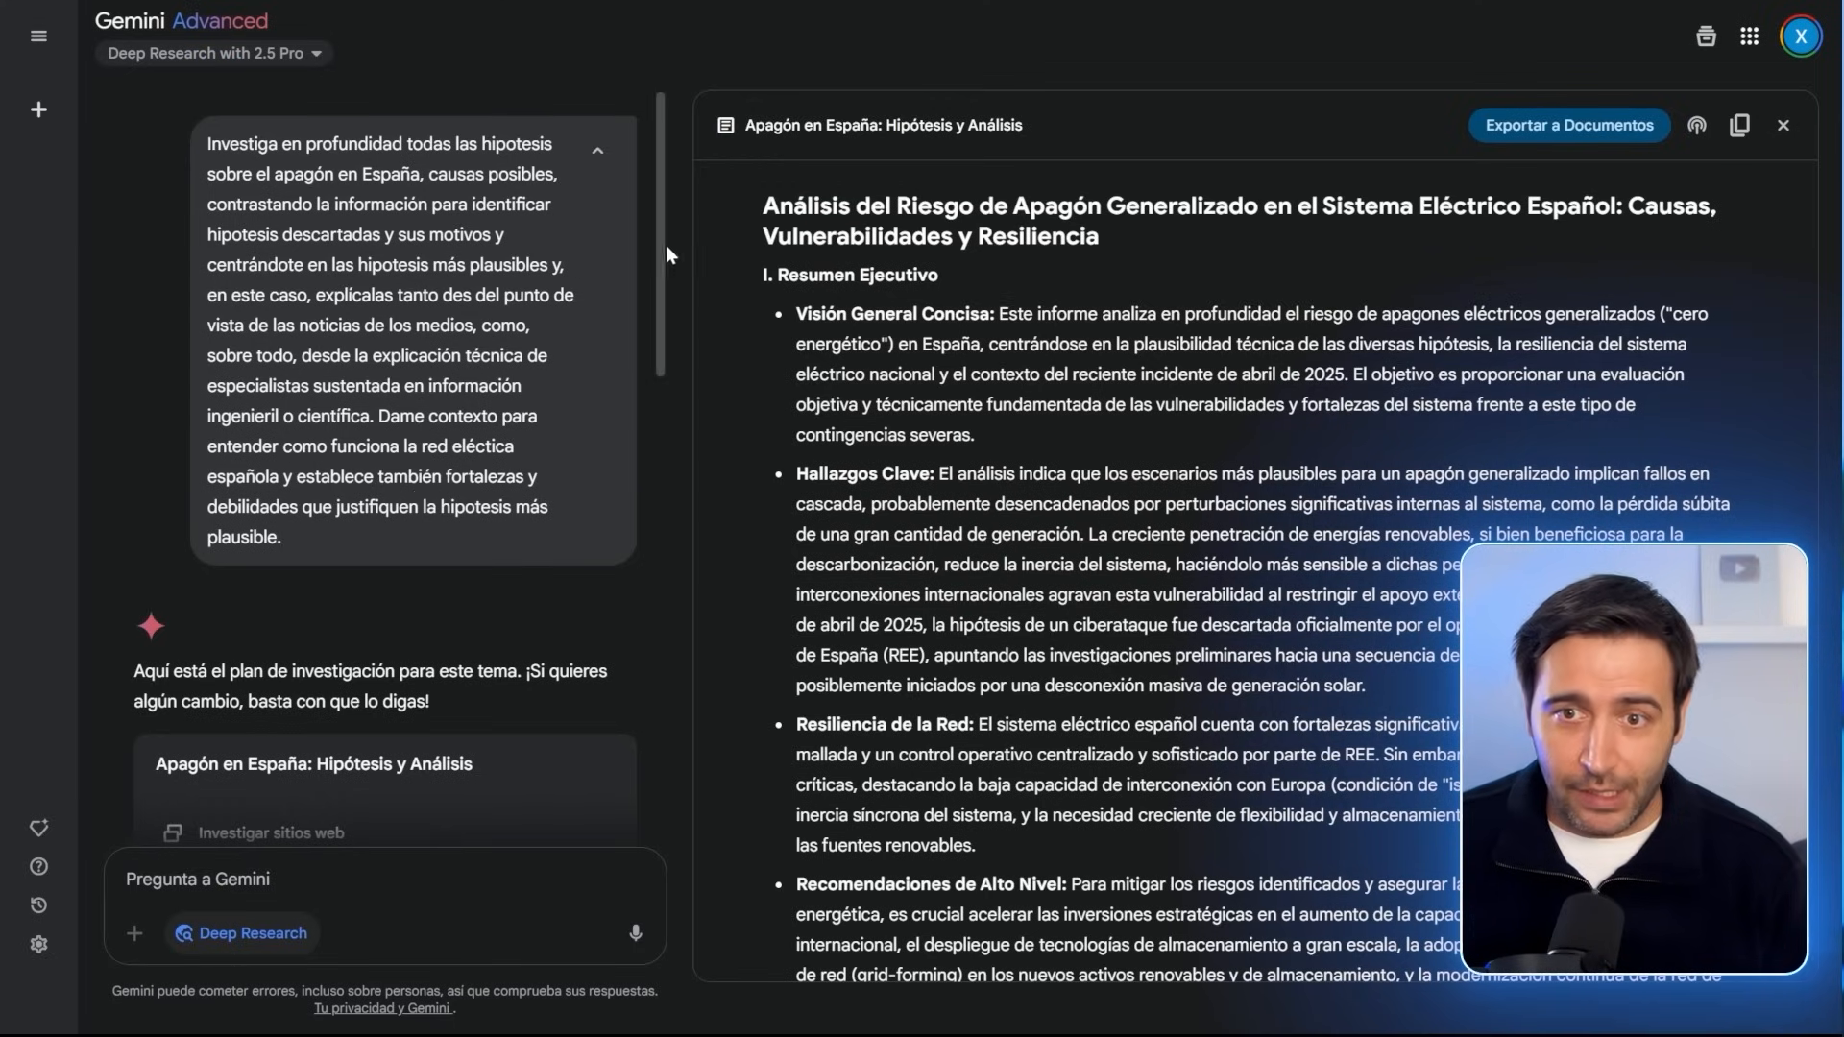
# Step: Review the Gemini Deep Research report on the Spanish blackout, from the executive summary through the evaluation of hypotheses
pyautogui.scroll(-3, 1486, 356)
pyautogui.scroll(-5, 1569, 390)
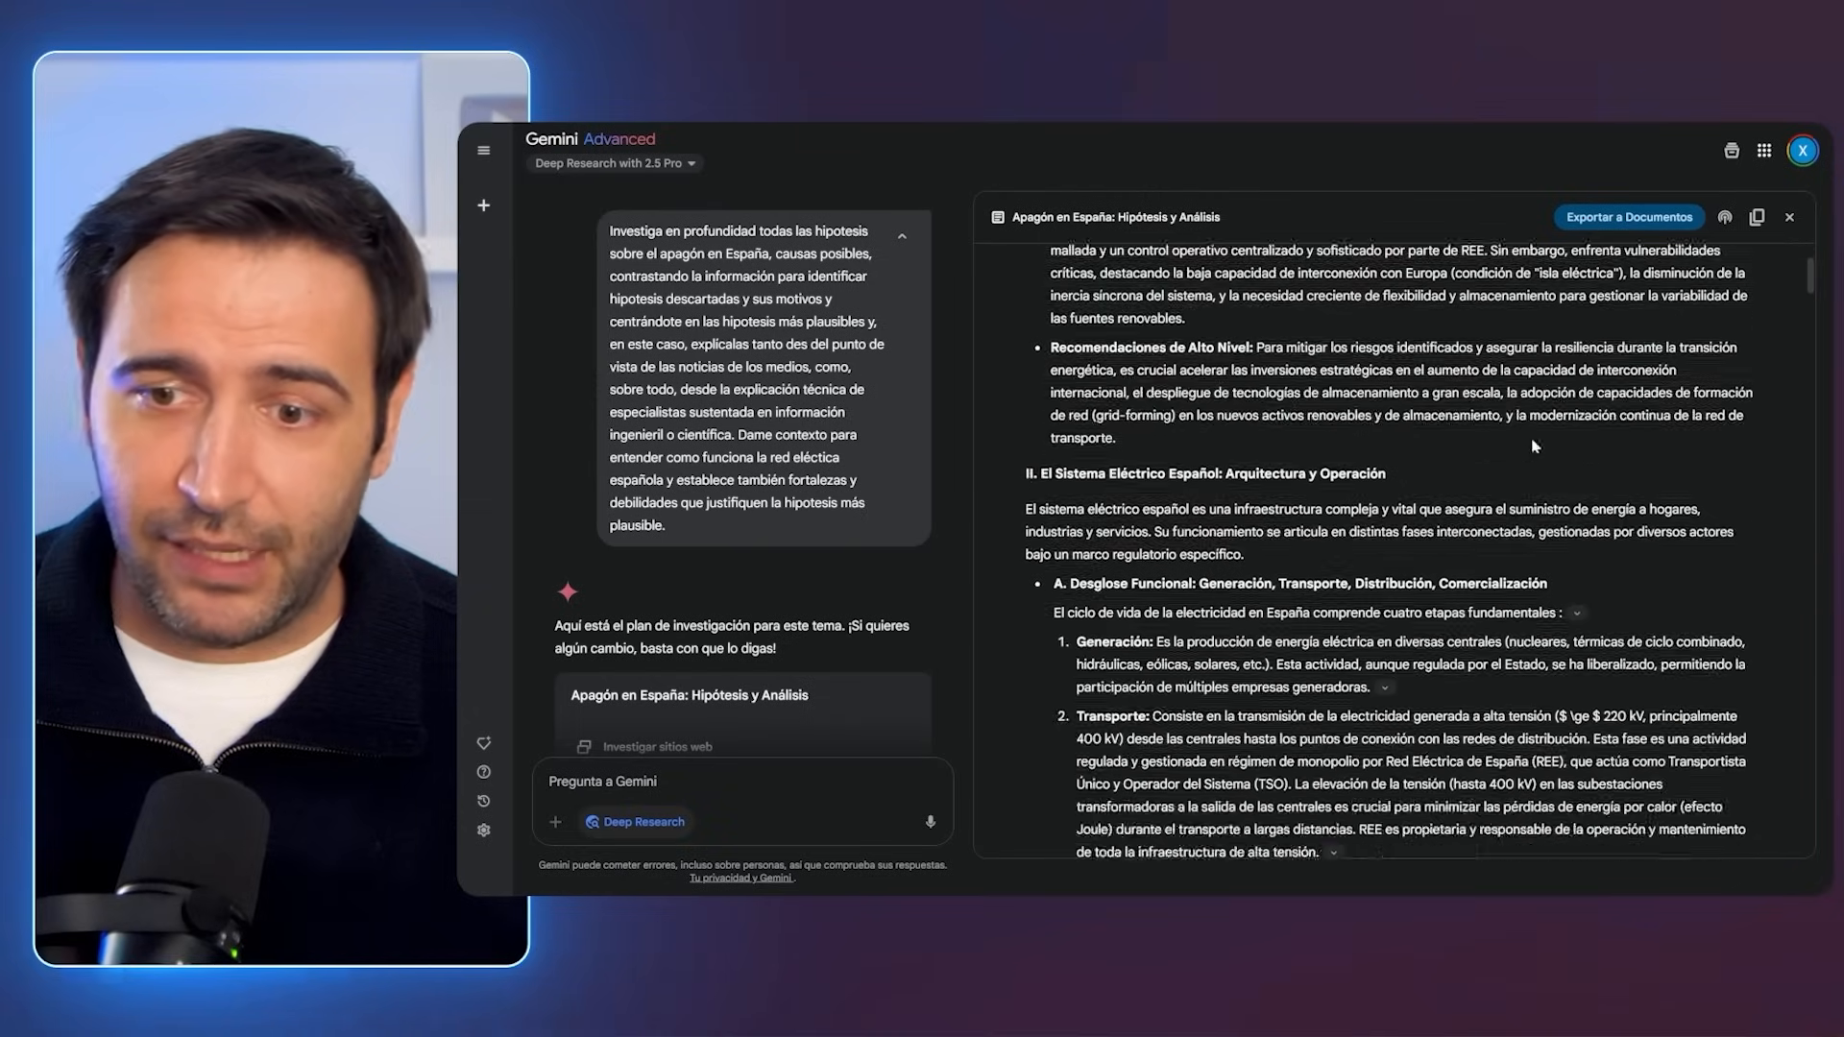
pyautogui.scroll(-12, 1393, 538)
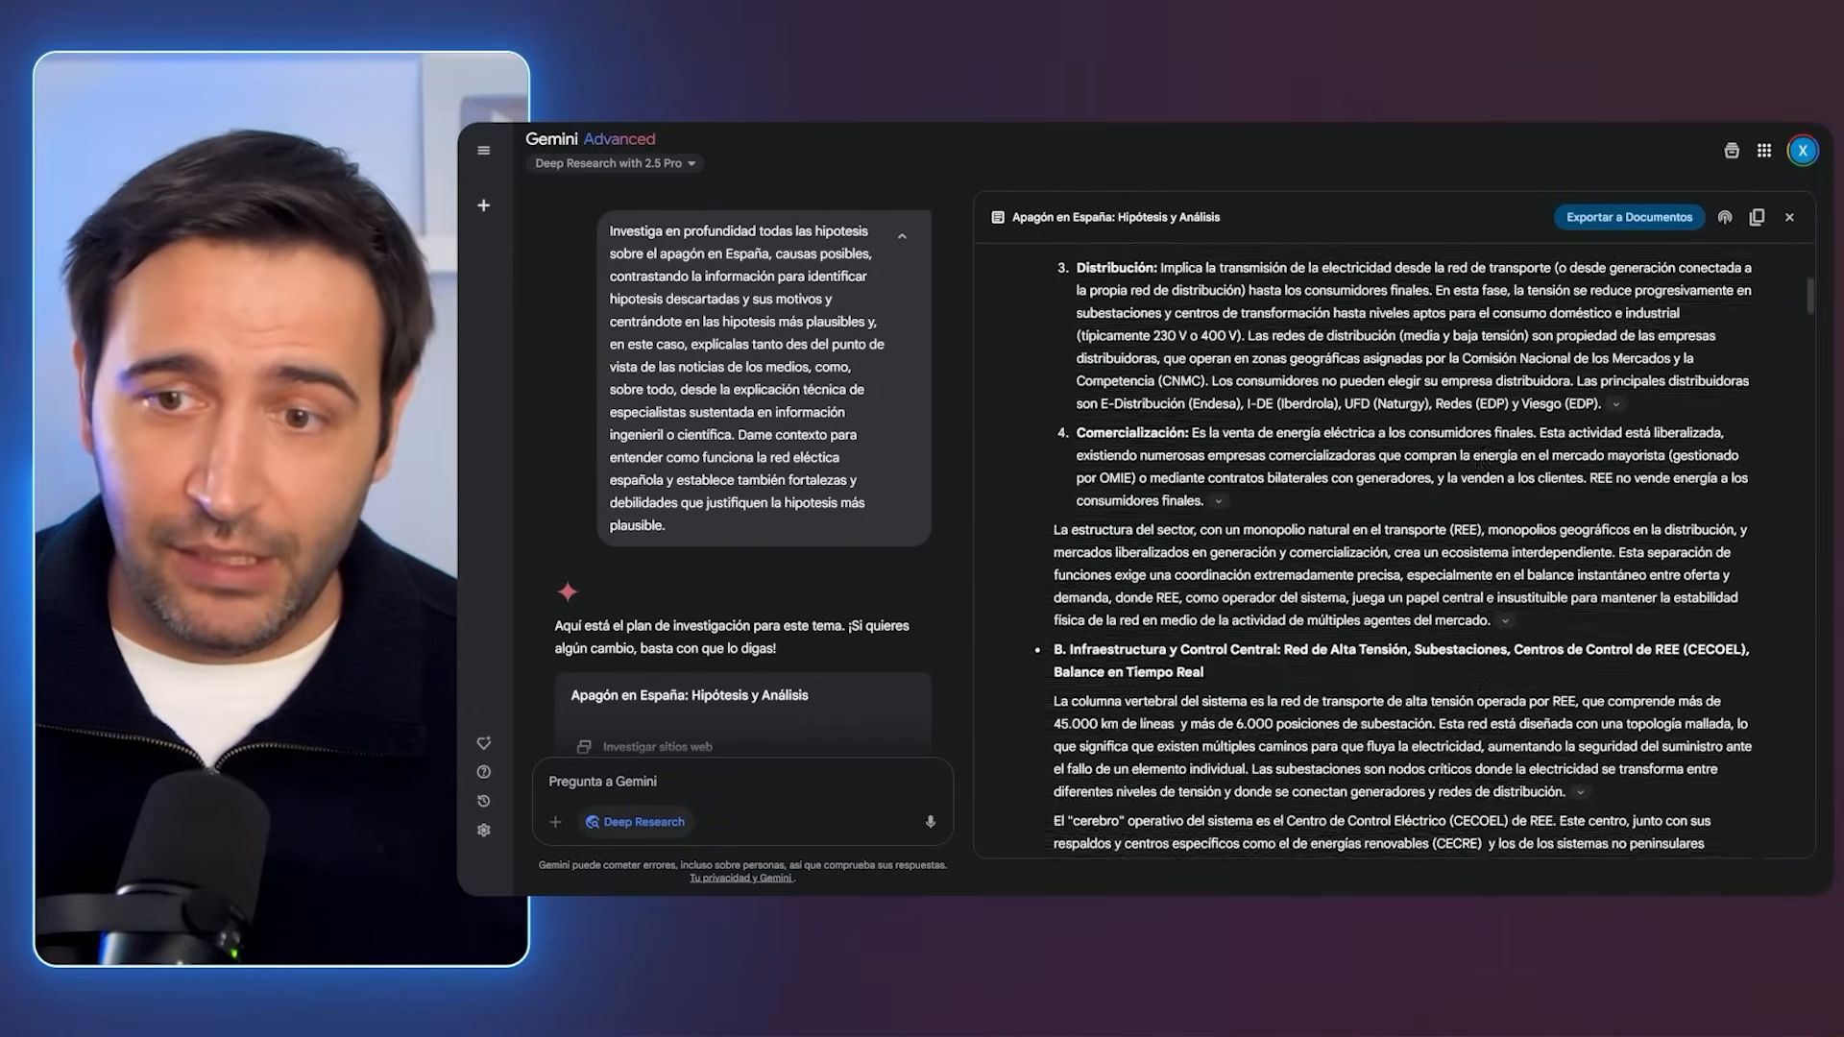
pyautogui.scroll(-15, 1417, 591)
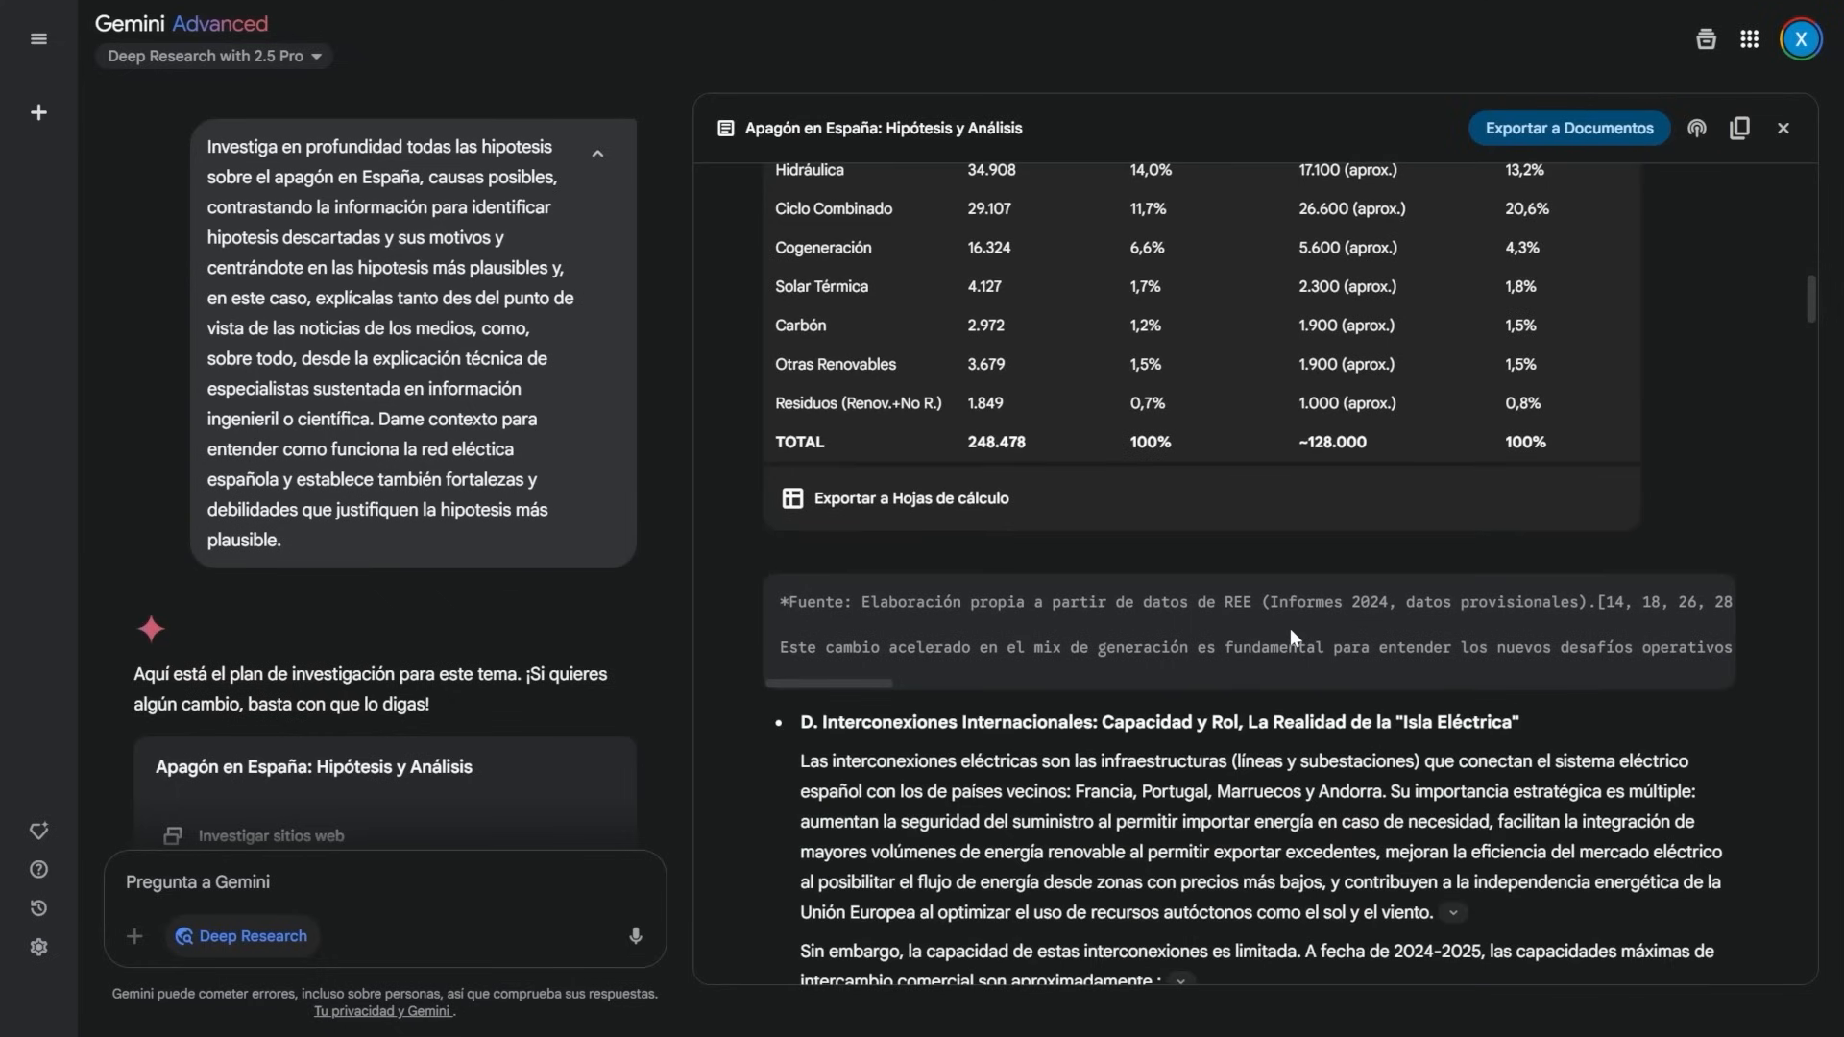
pyautogui.scroll(-15, 1289, 628)
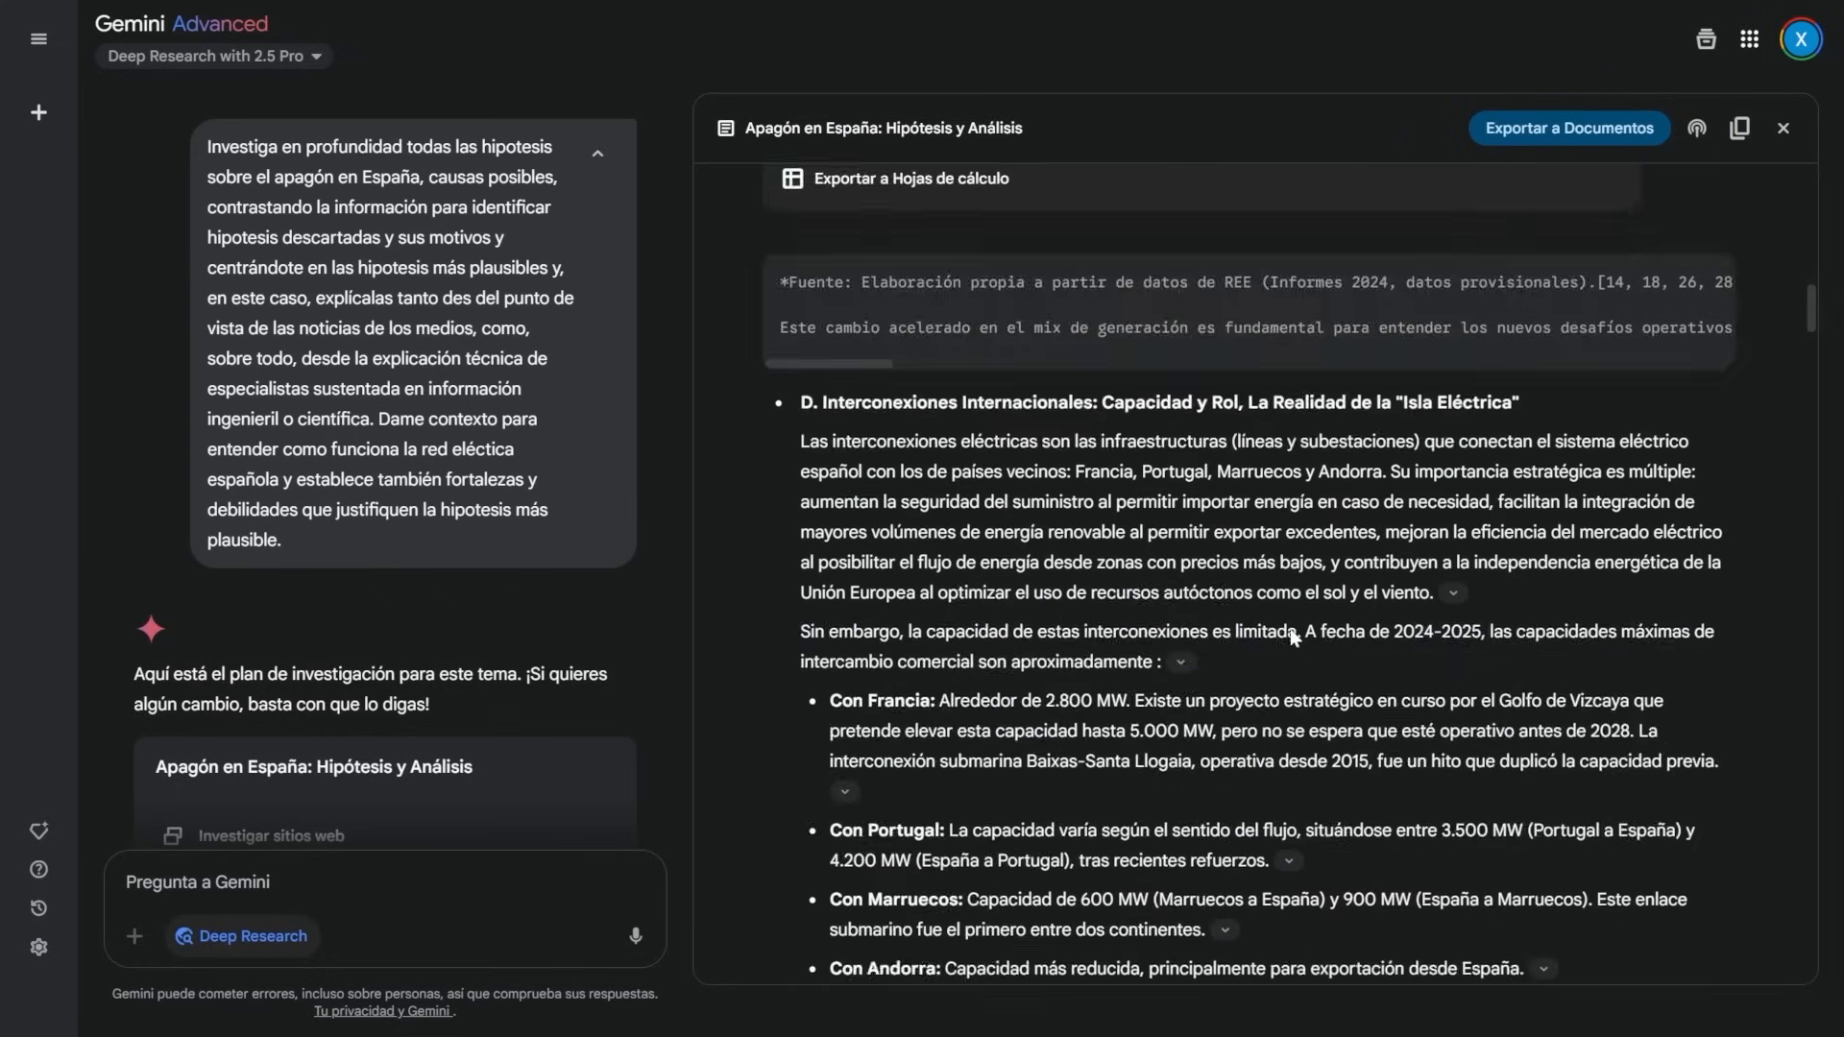
pyautogui.scroll(-9, 1289, 645)
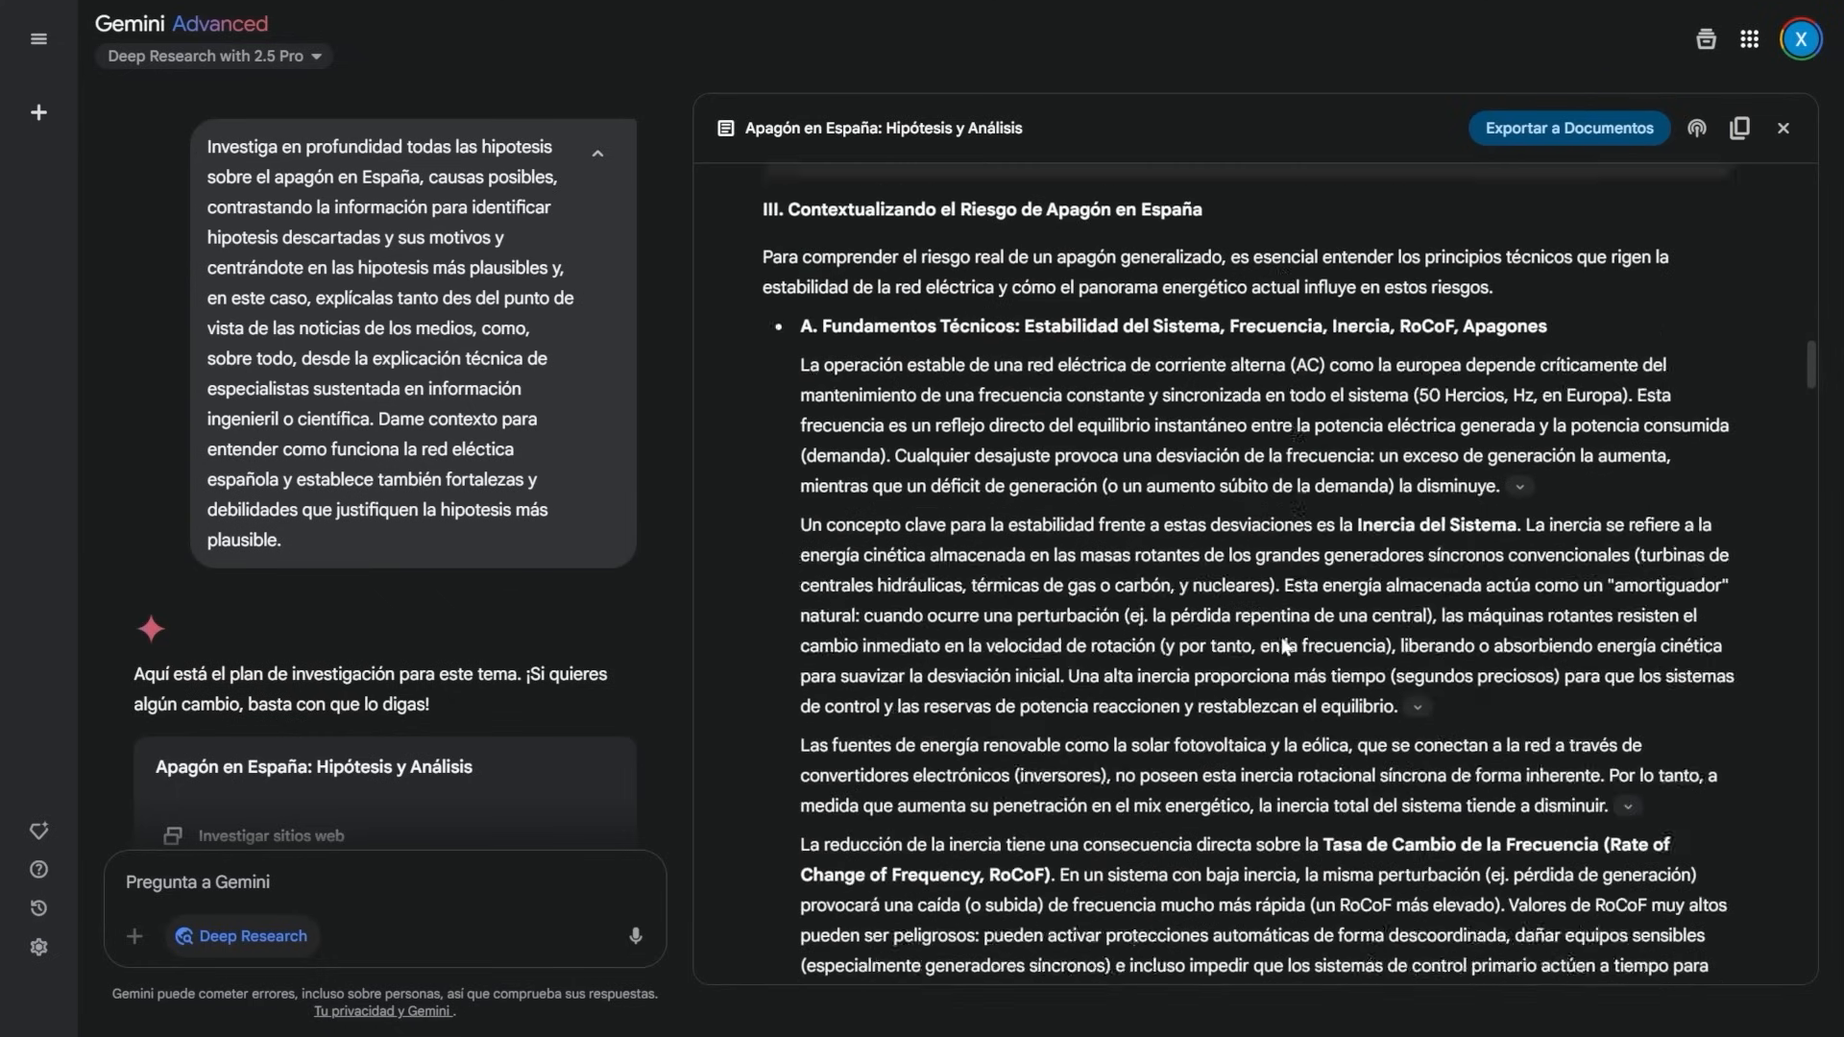
pyautogui.scroll(-10, 1266, 574)
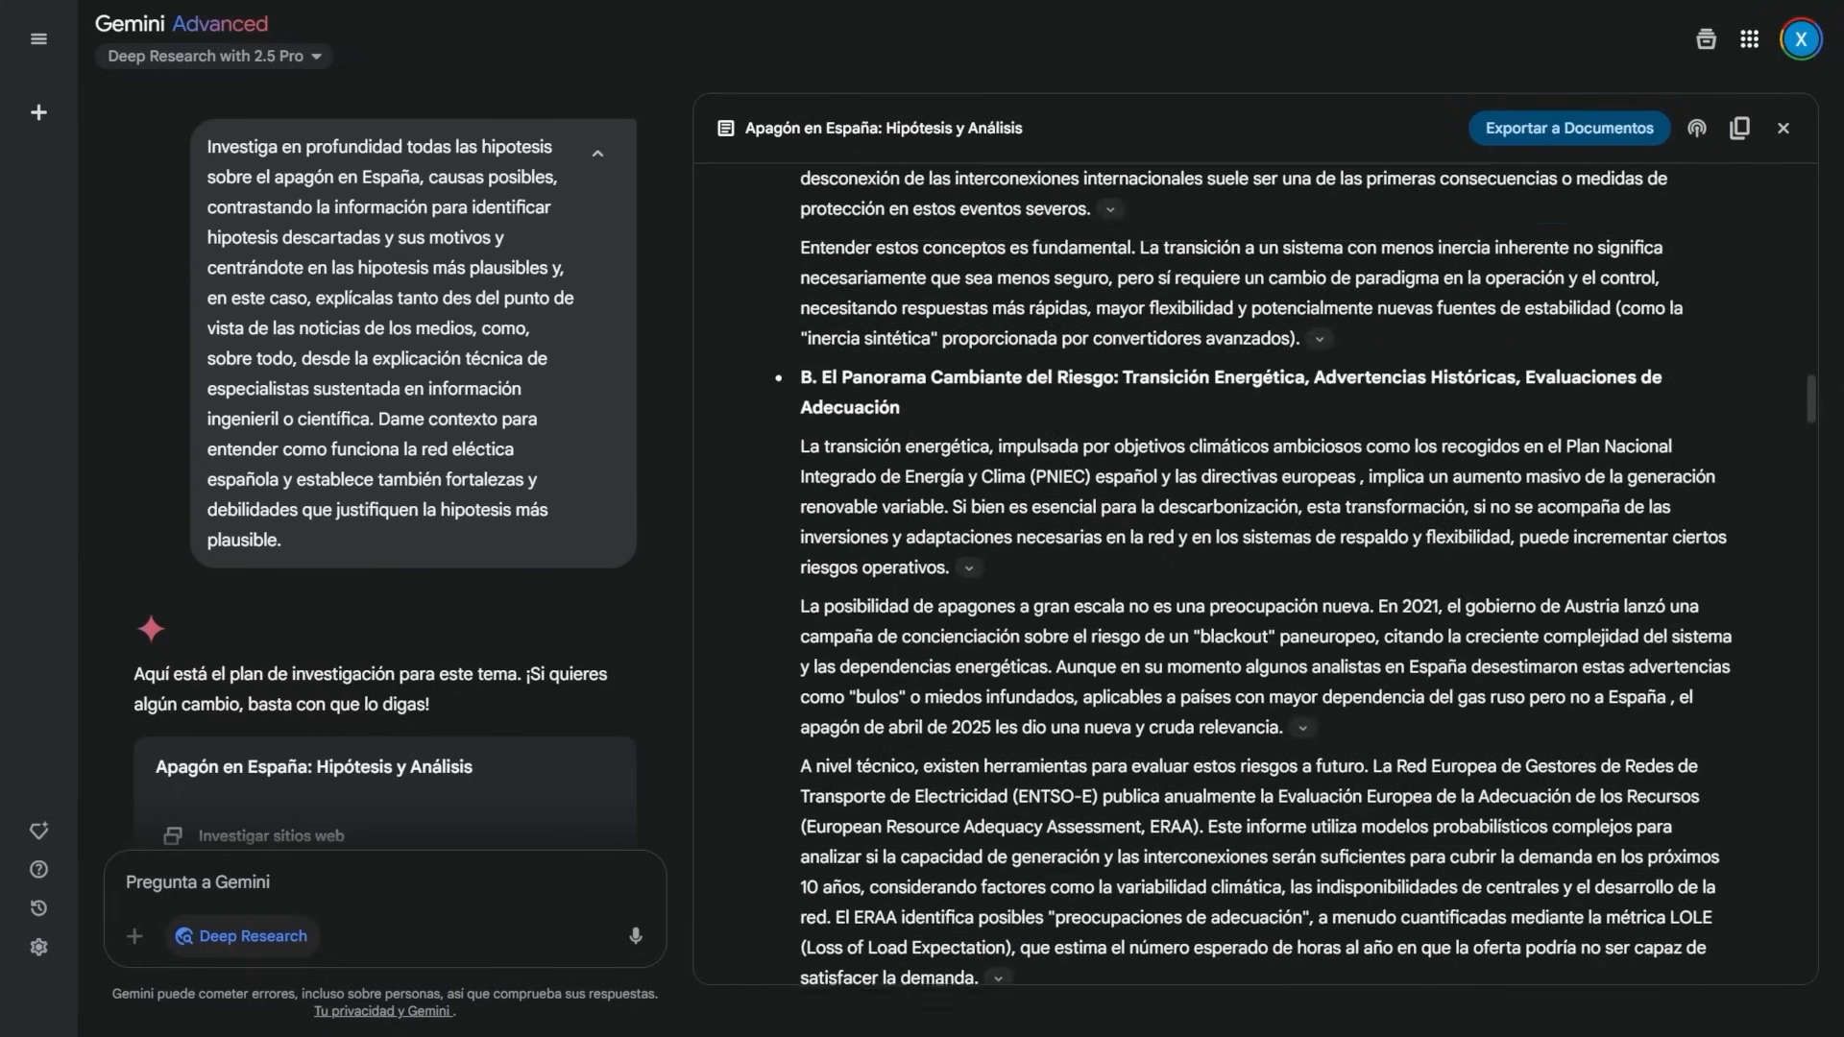
pyautogui.scroll(-6, 1263, 620)
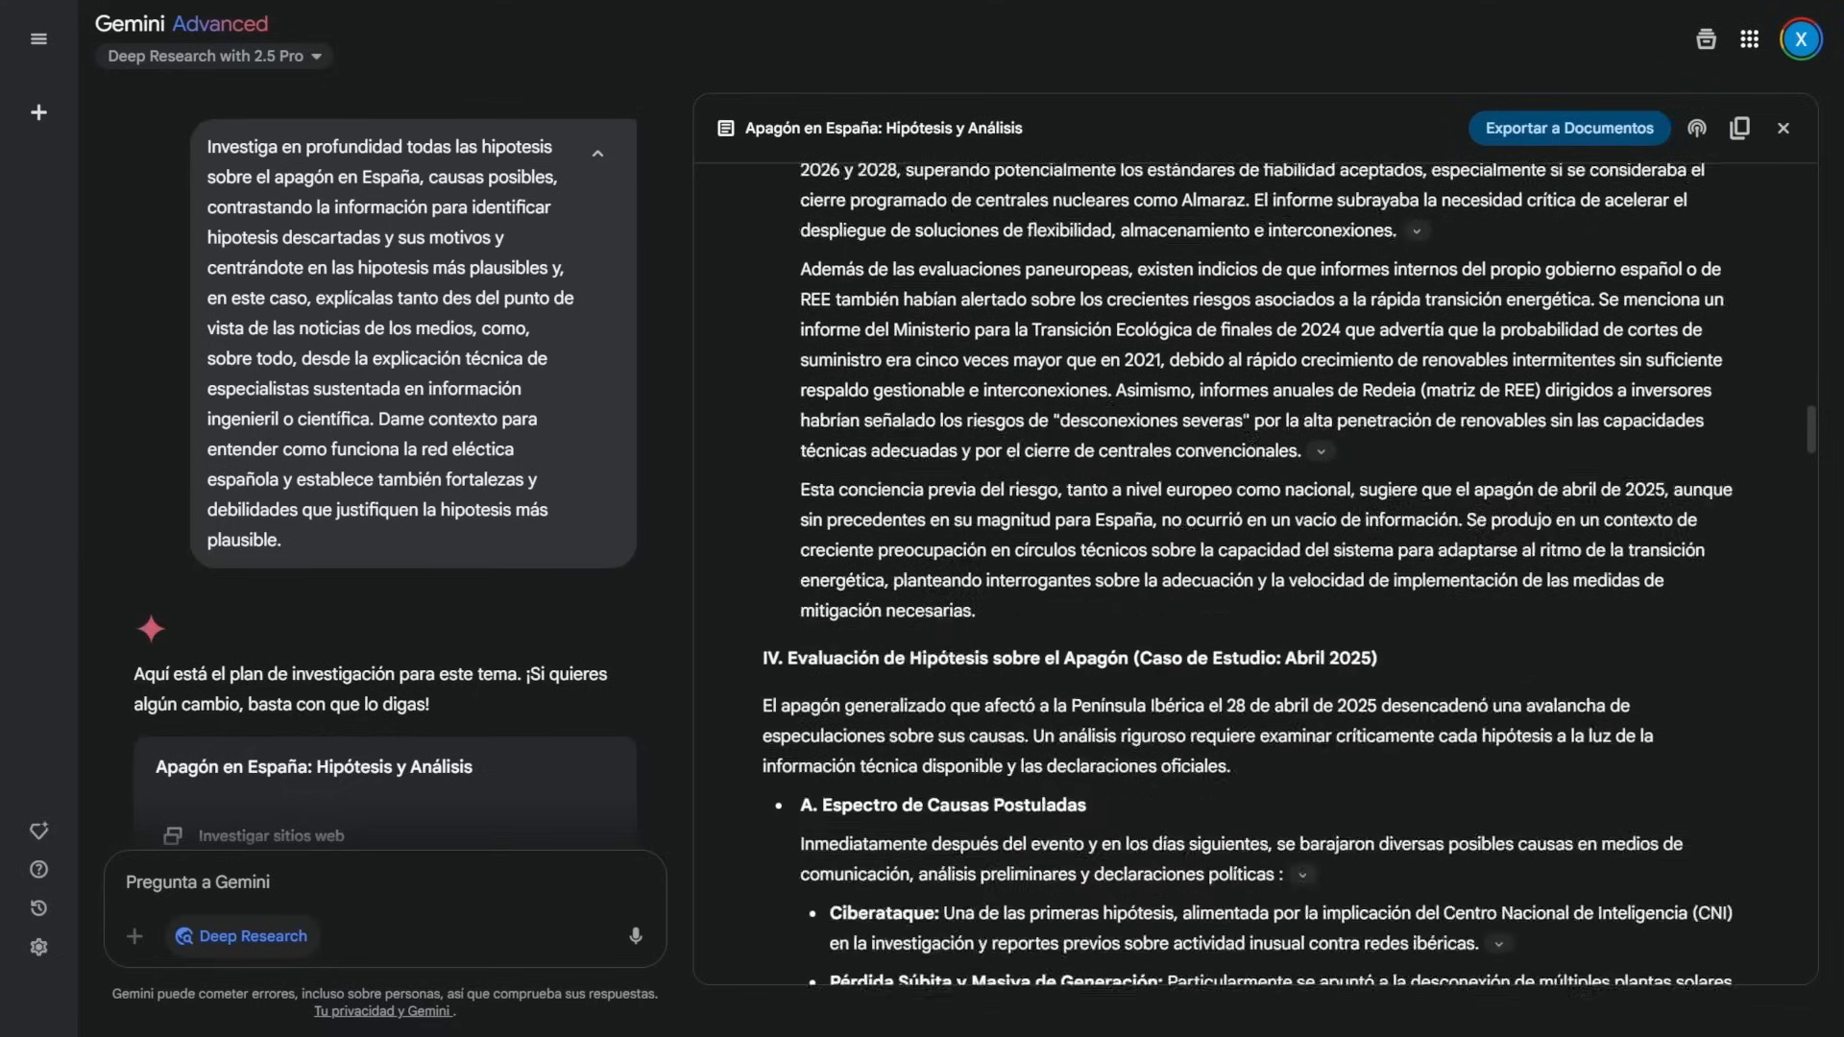
pyautogui.scroll(-7, 1403, 569)
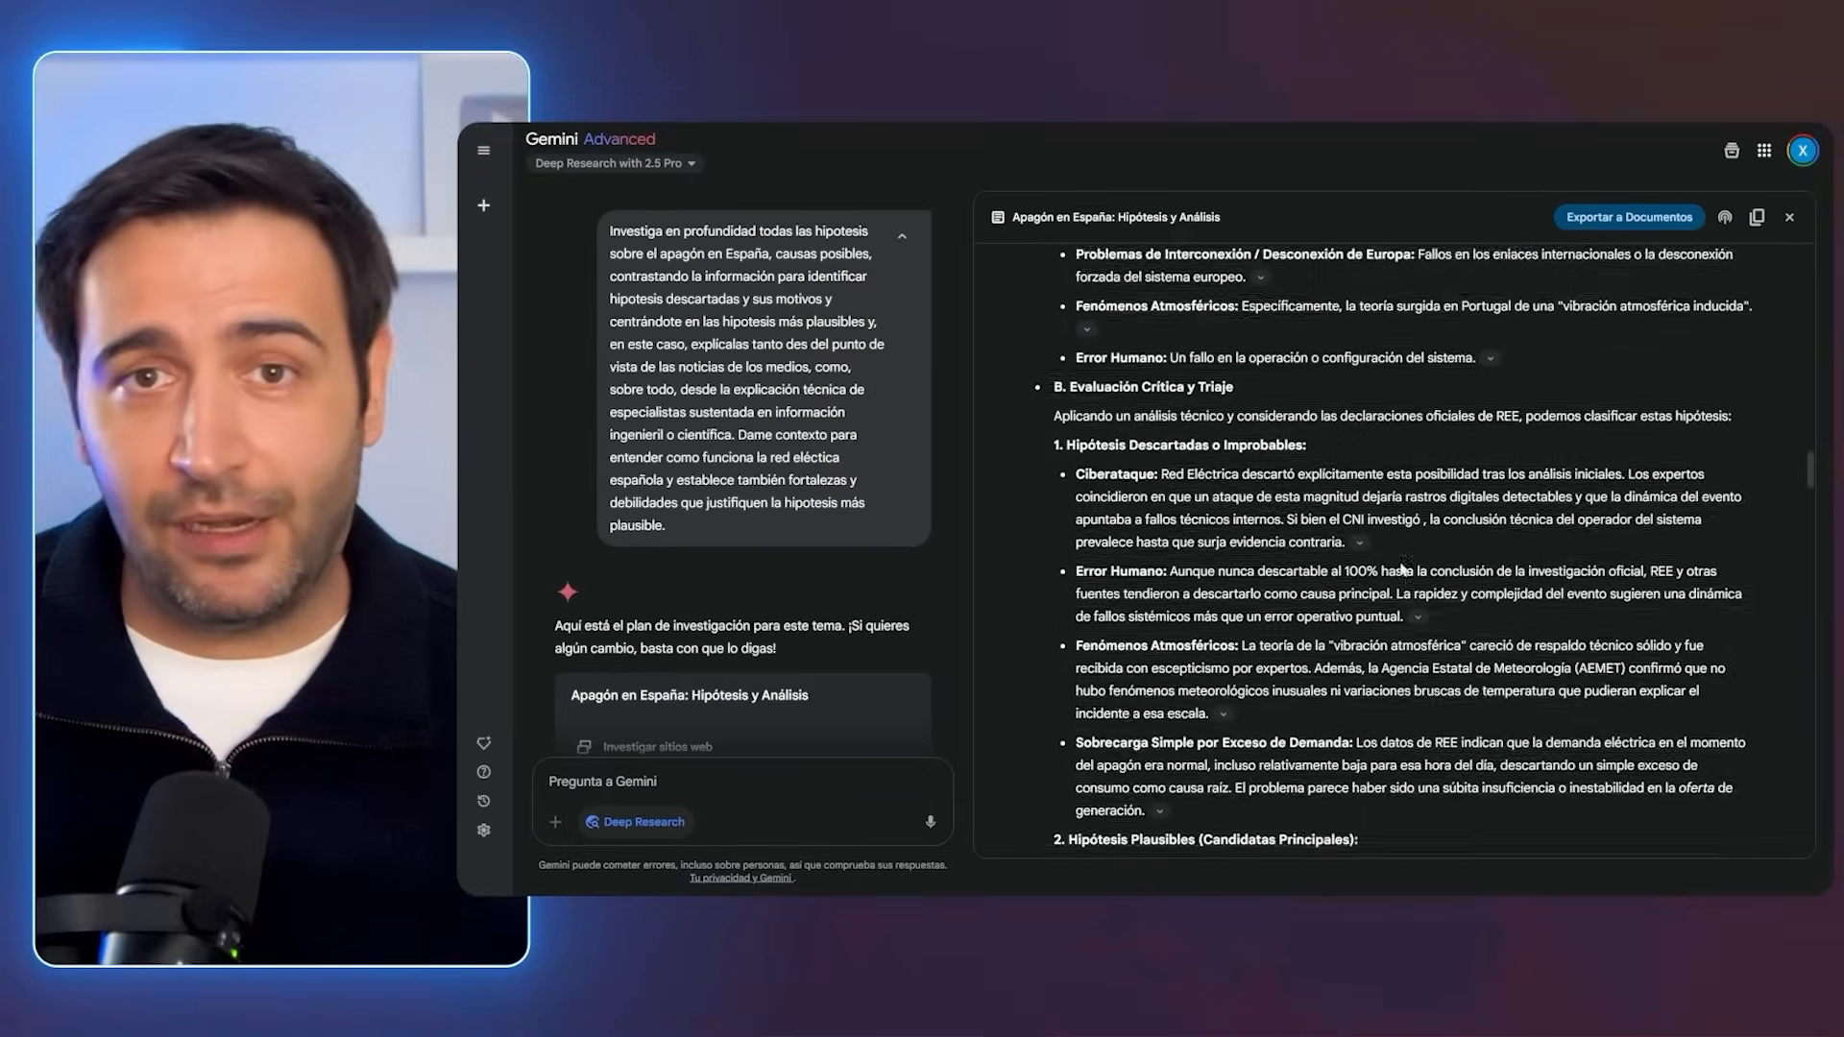
pyautogui.scroll(-6, 1402, 548)
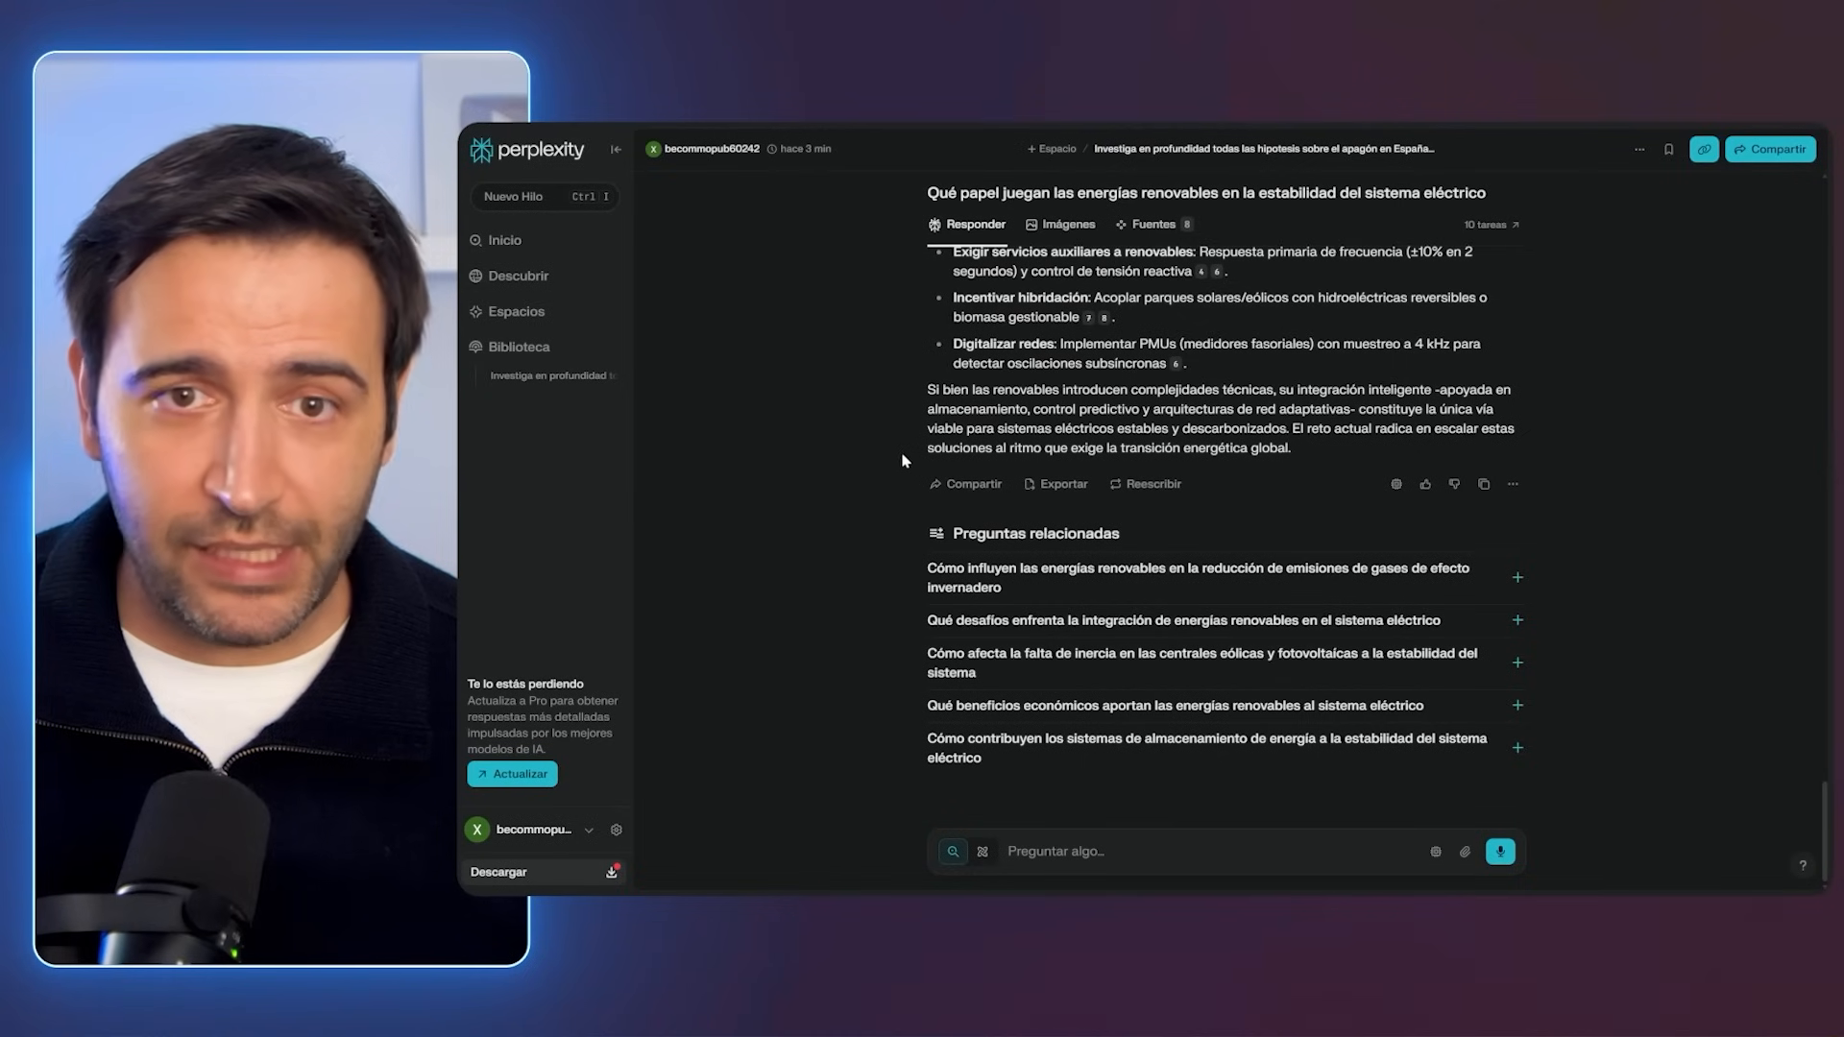
# Step: Switch to Perplexity and review its blackout research, including the answer on renewable energy and grid stability
pyautogui.scroll(10, 1266, 540)
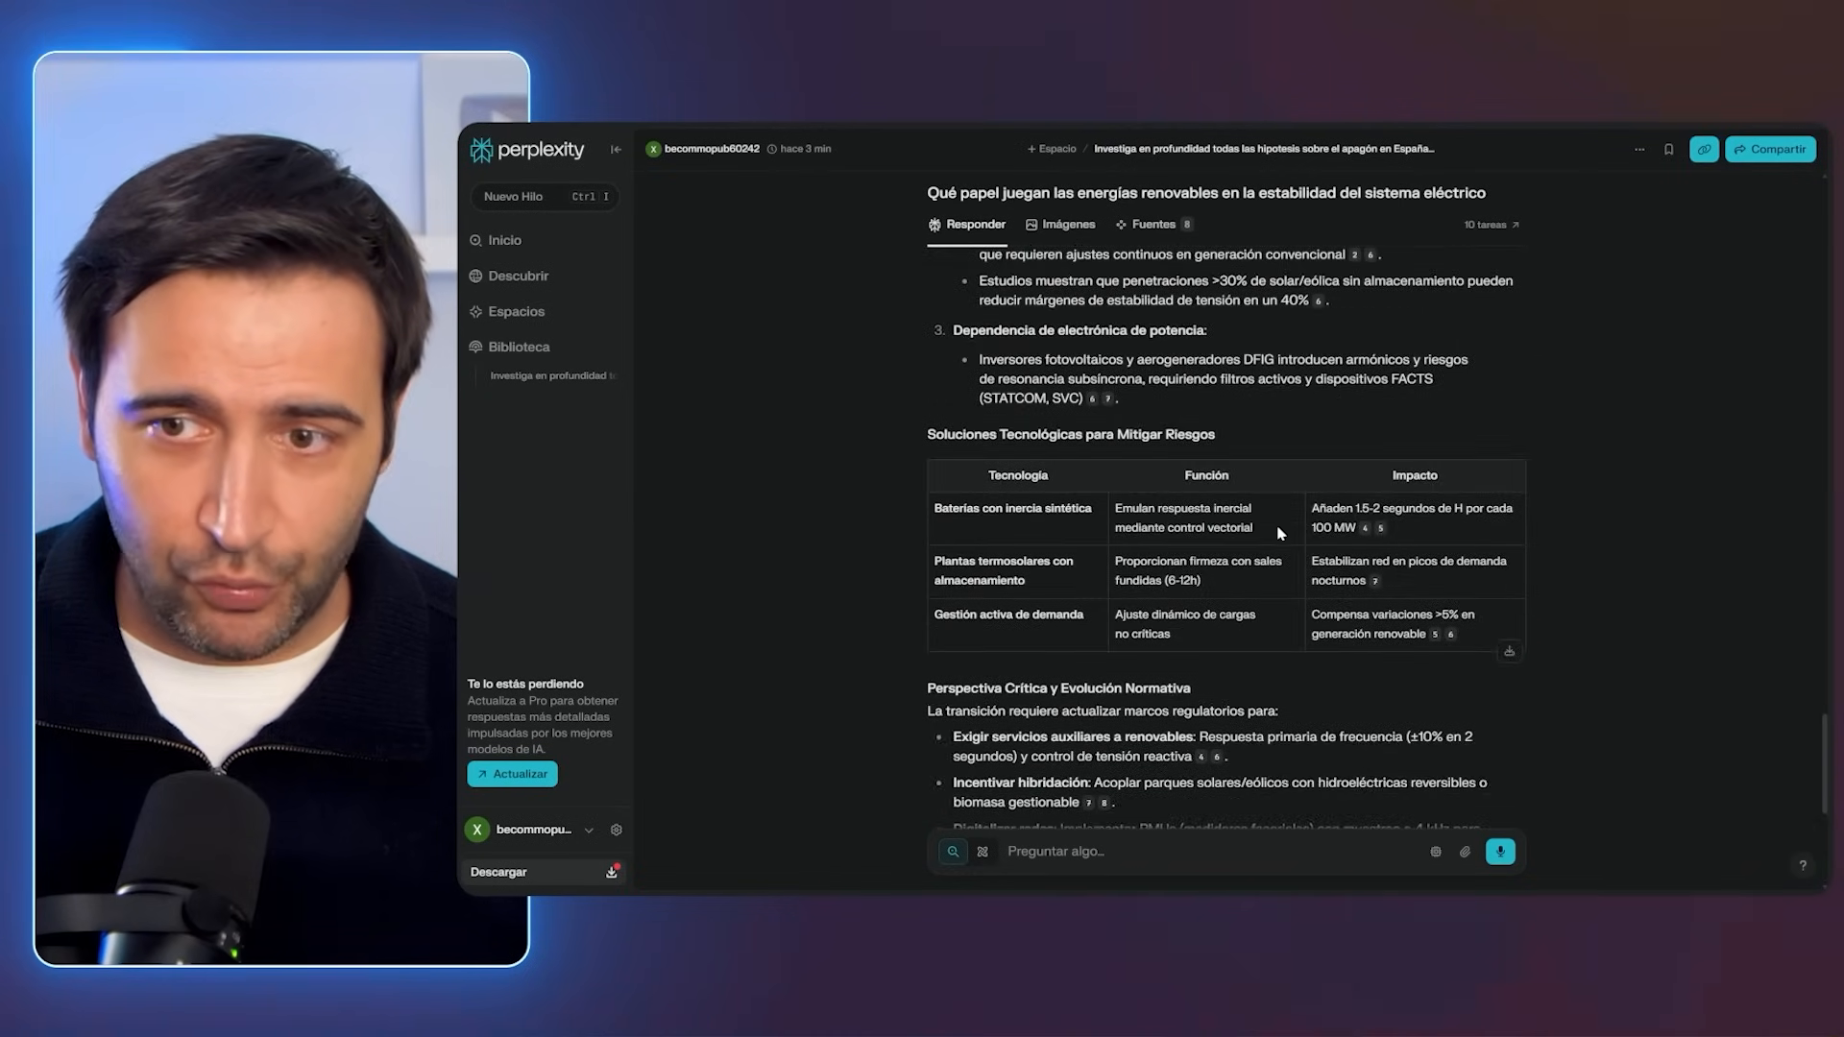
pyautogui.scroll(6, 1266, 539)
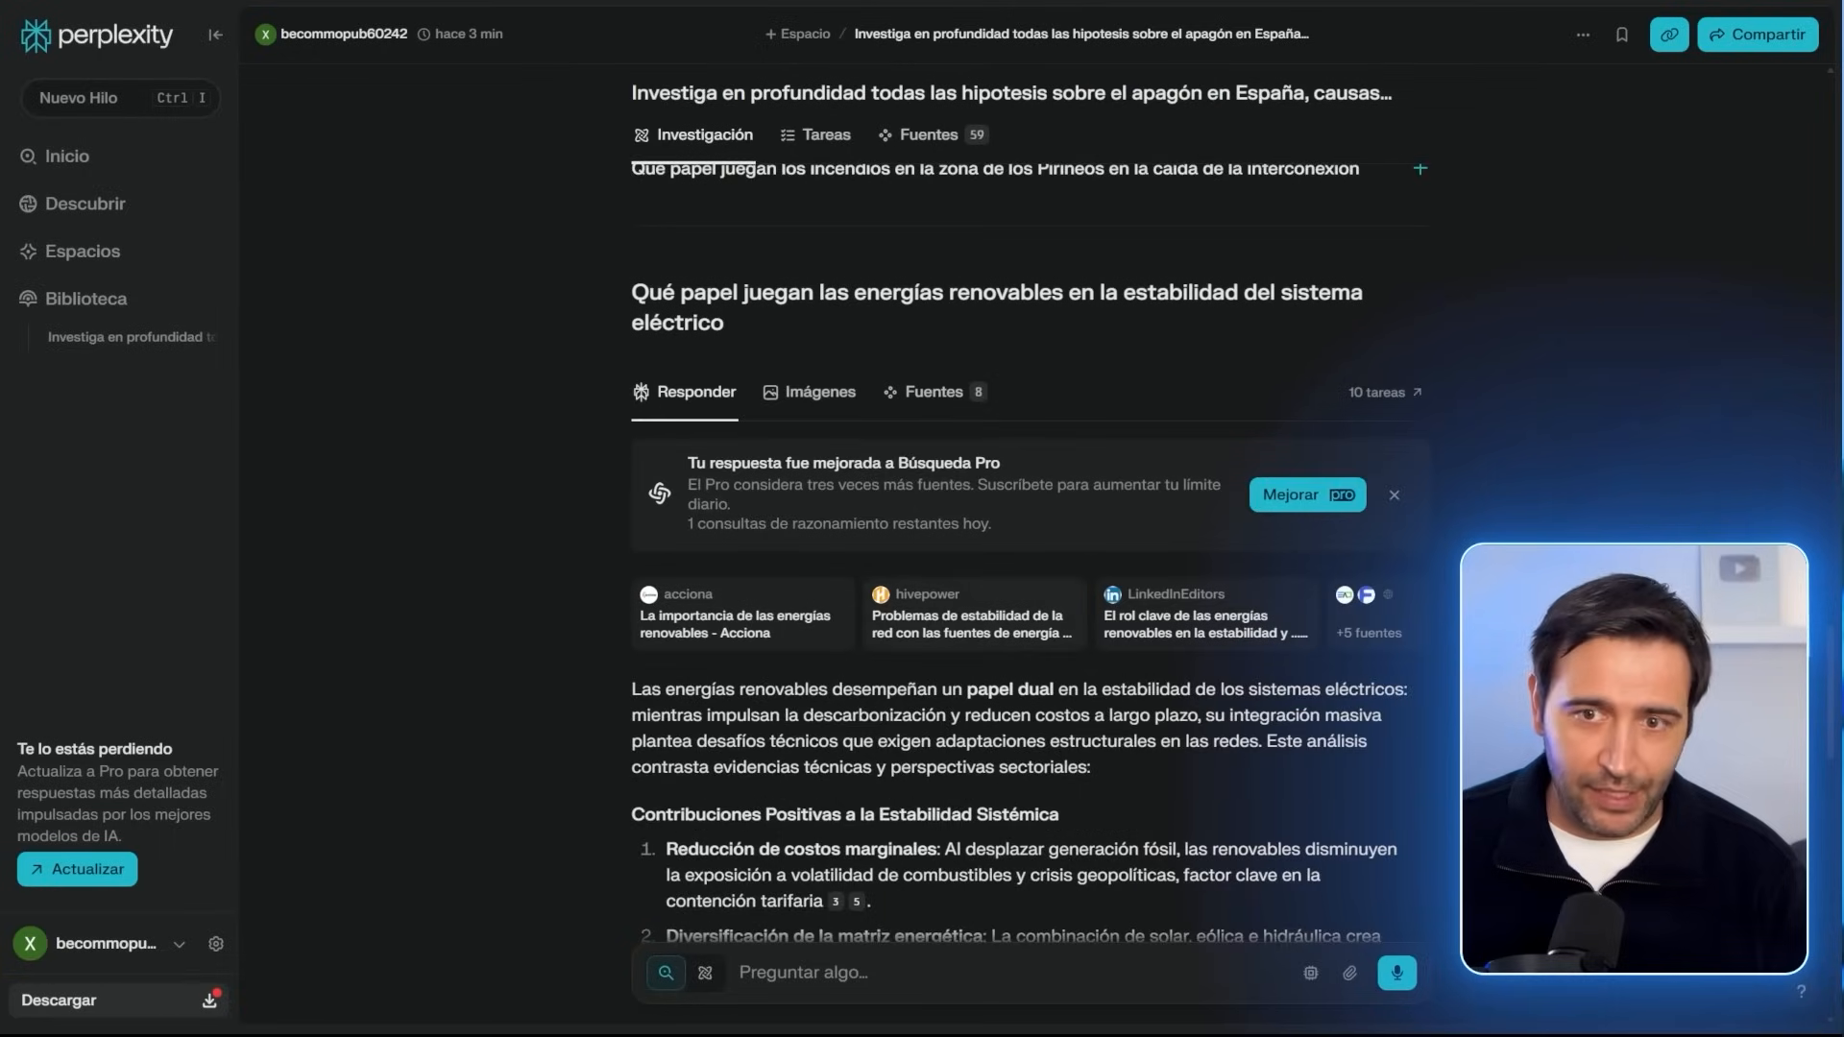
pyautogui.scroll(15, 986, 417)
pyautogui.scroll(-15, 986, 418)
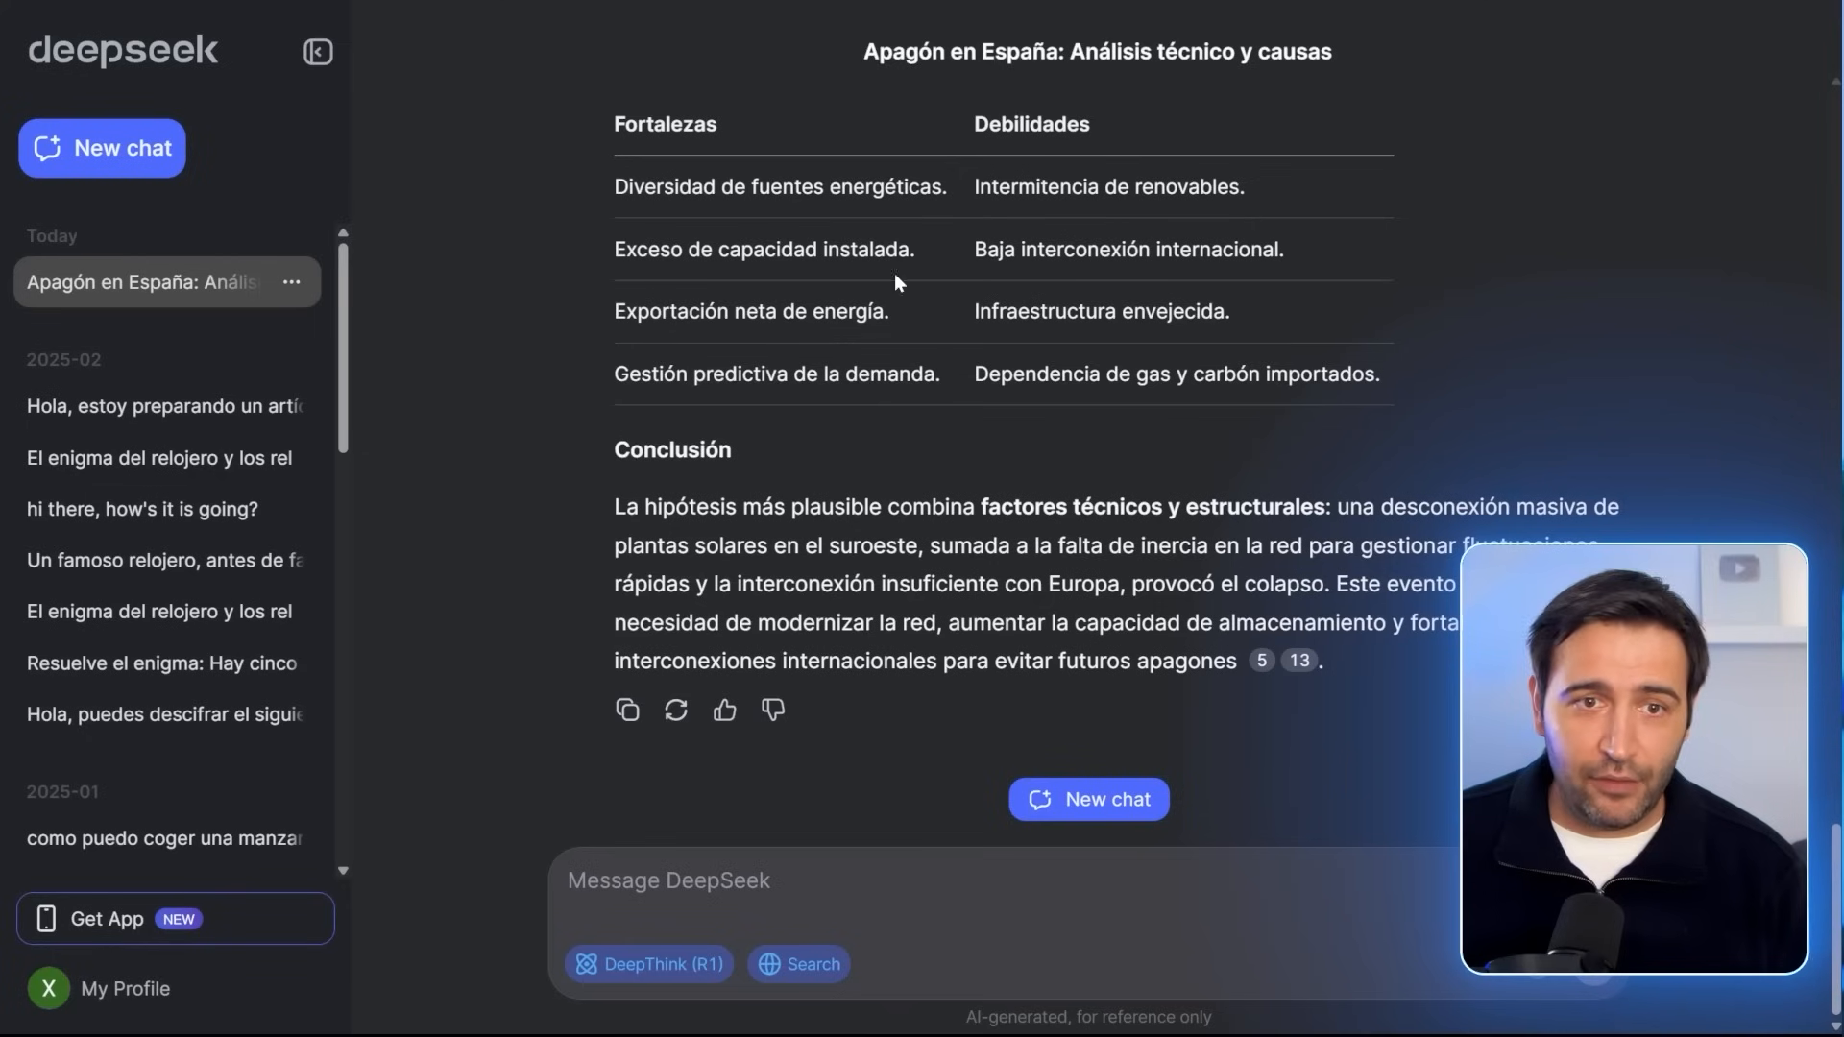
# Step: Switch to DeepSeek and review its technical analysis of the blackout, including the reasoning, system context and conclusion
pyautogui.scroll(15, 1121, 444)
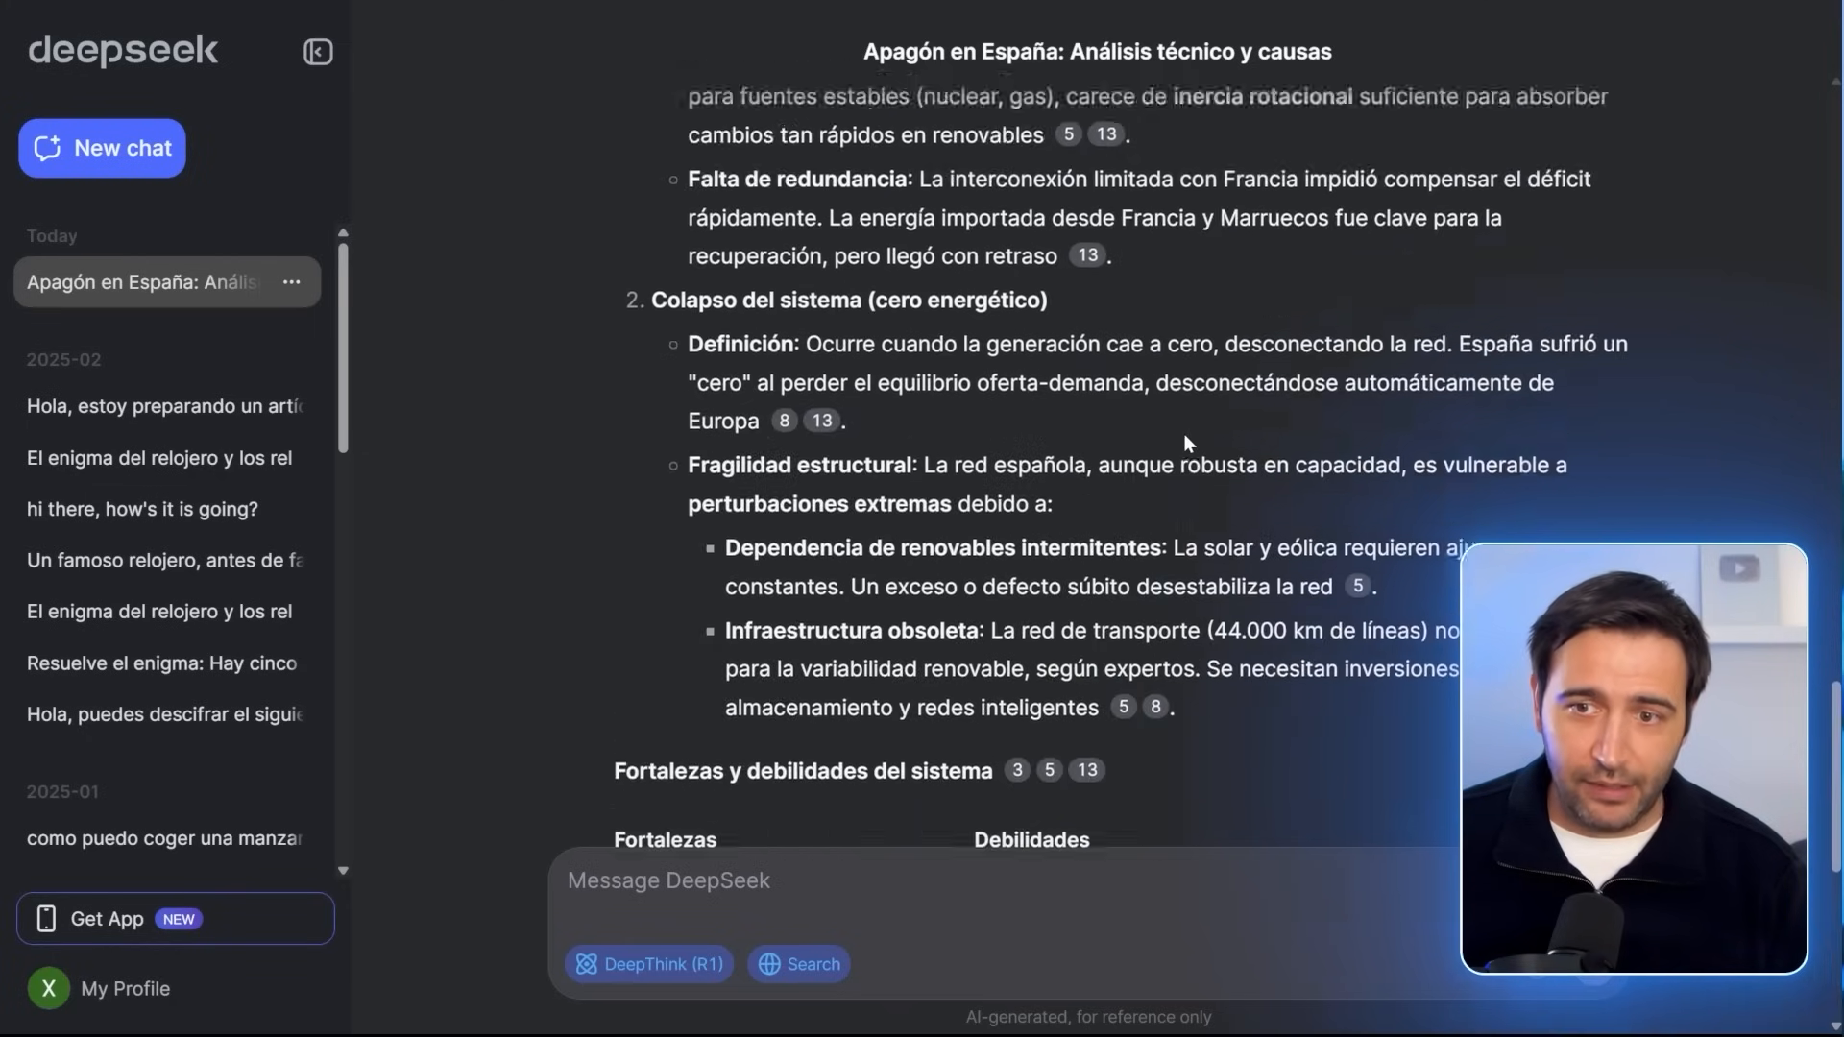
pyautogui.scroll(4, 1201, 407)
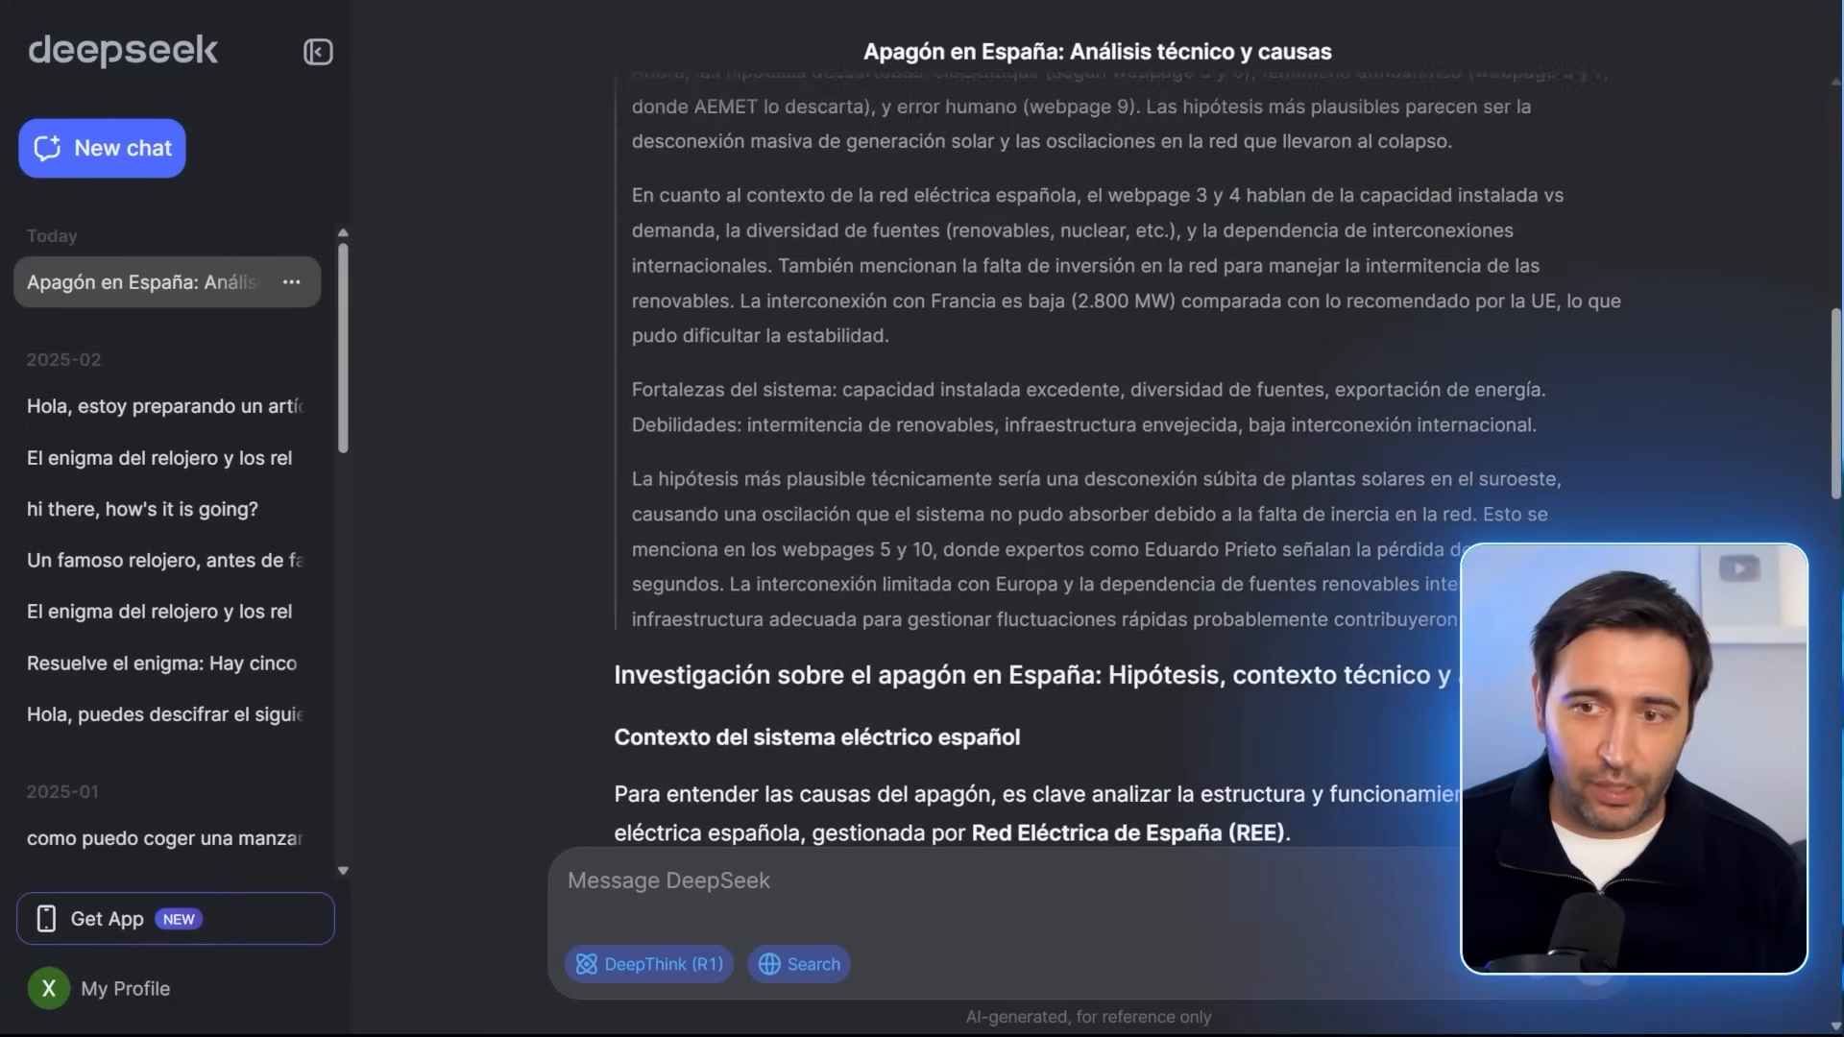
pyautogui.scroll(-9, 1183, 371)
pyautogui.scroll(-15, 1183, 371)
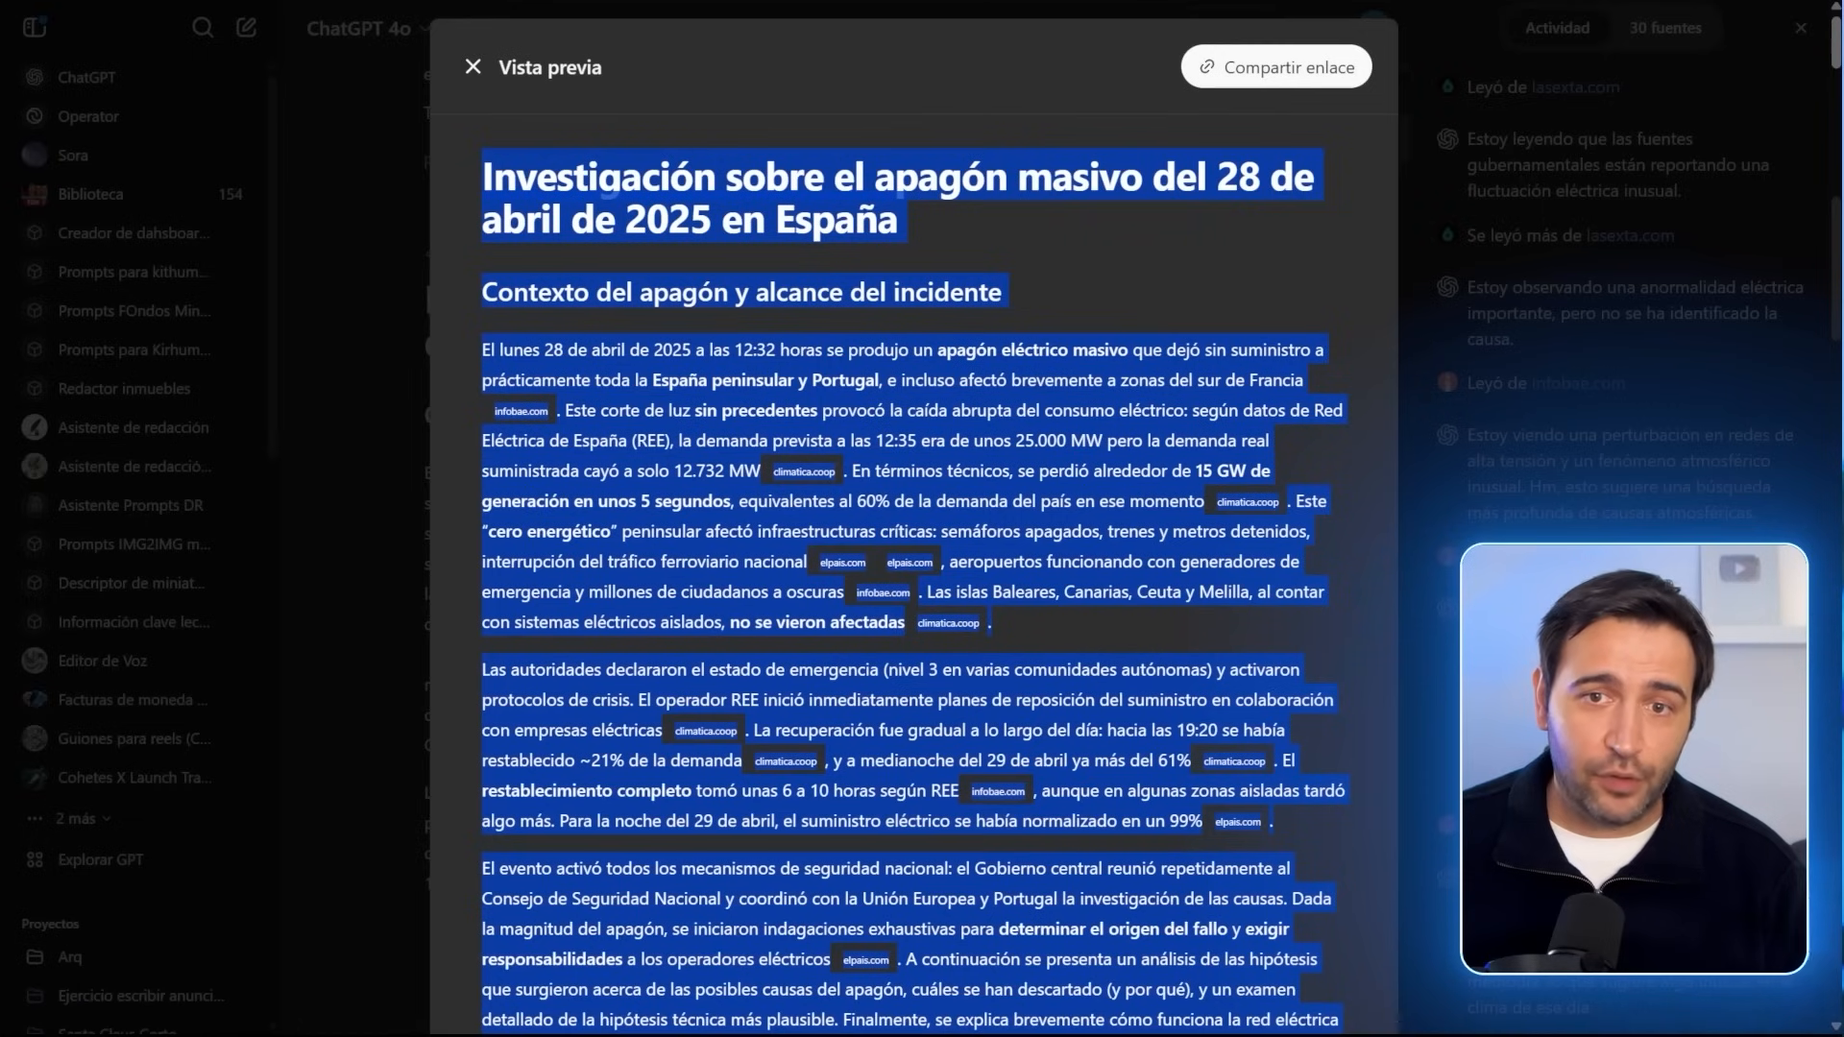
# Step: Switch to ChatGPT, clear the text selection in the report preview, and examine the table of blackout hypotheses
pyautogui.click(912, 577)
pyautogui.scroll(-8, 787, 477)
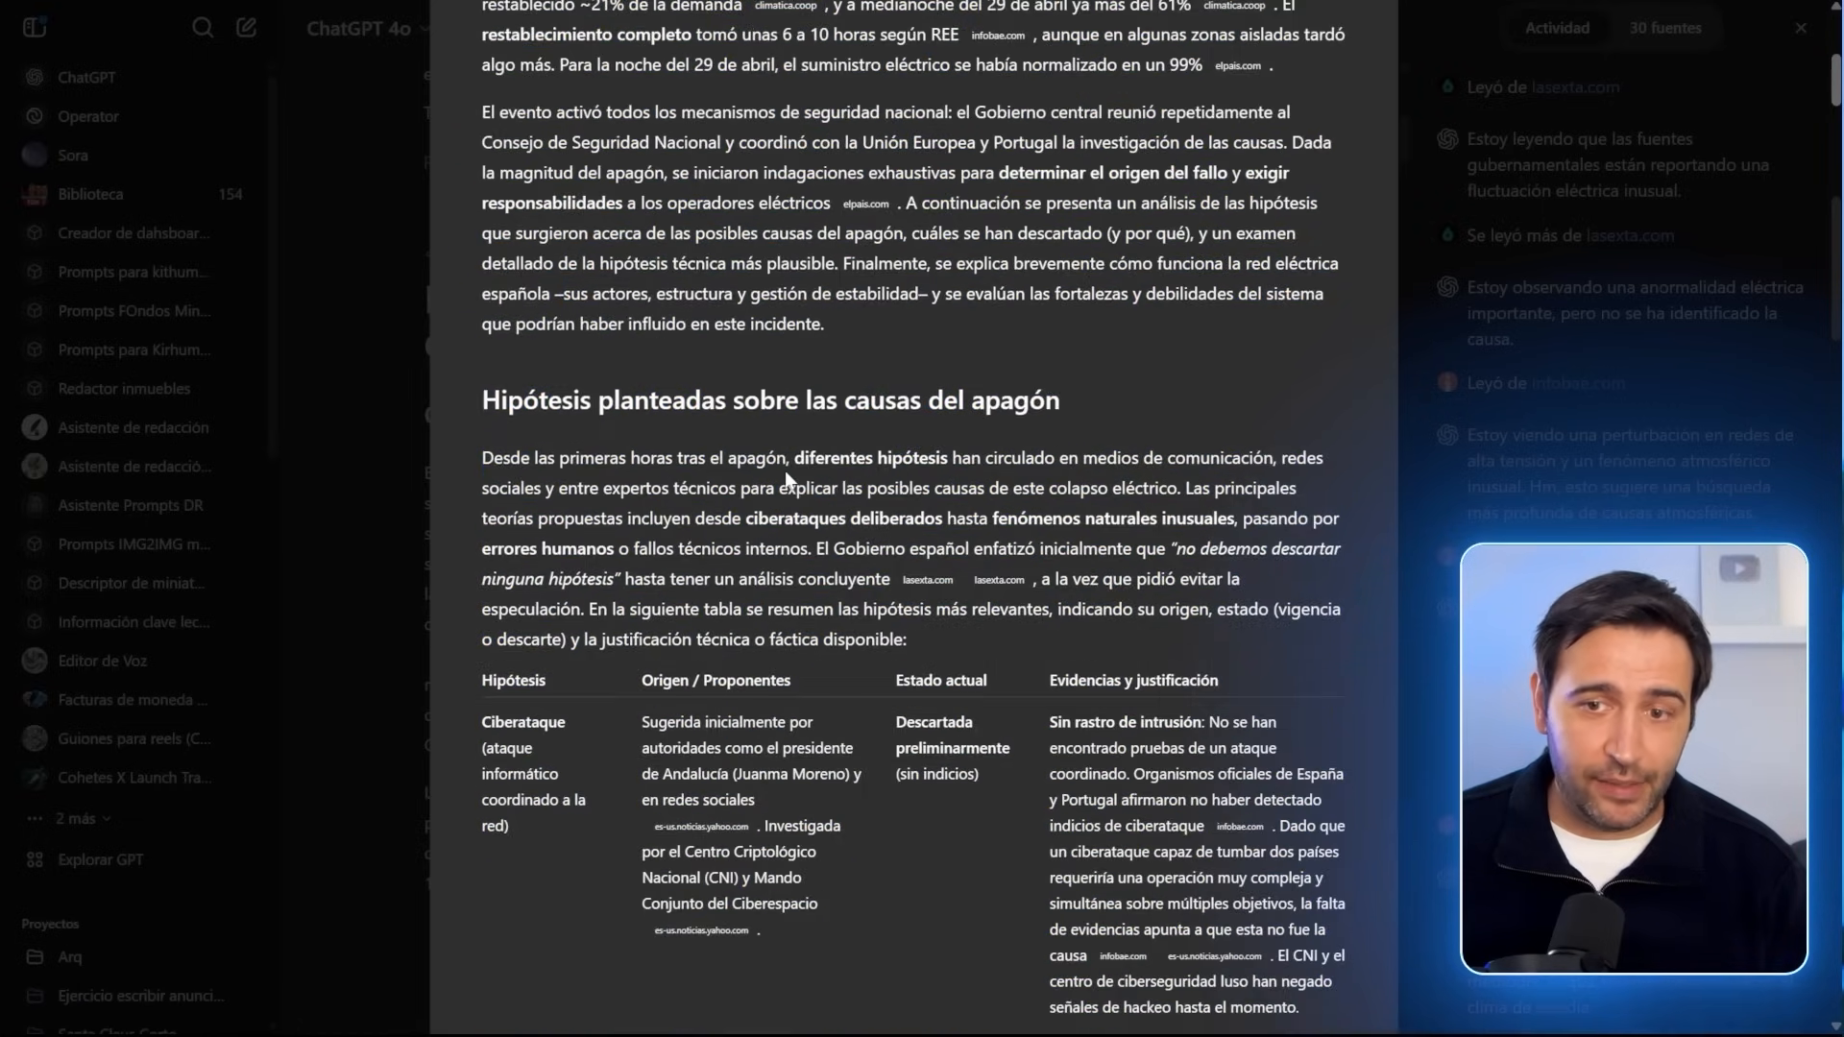
pyautogui.scroll(-10, 779, 434)
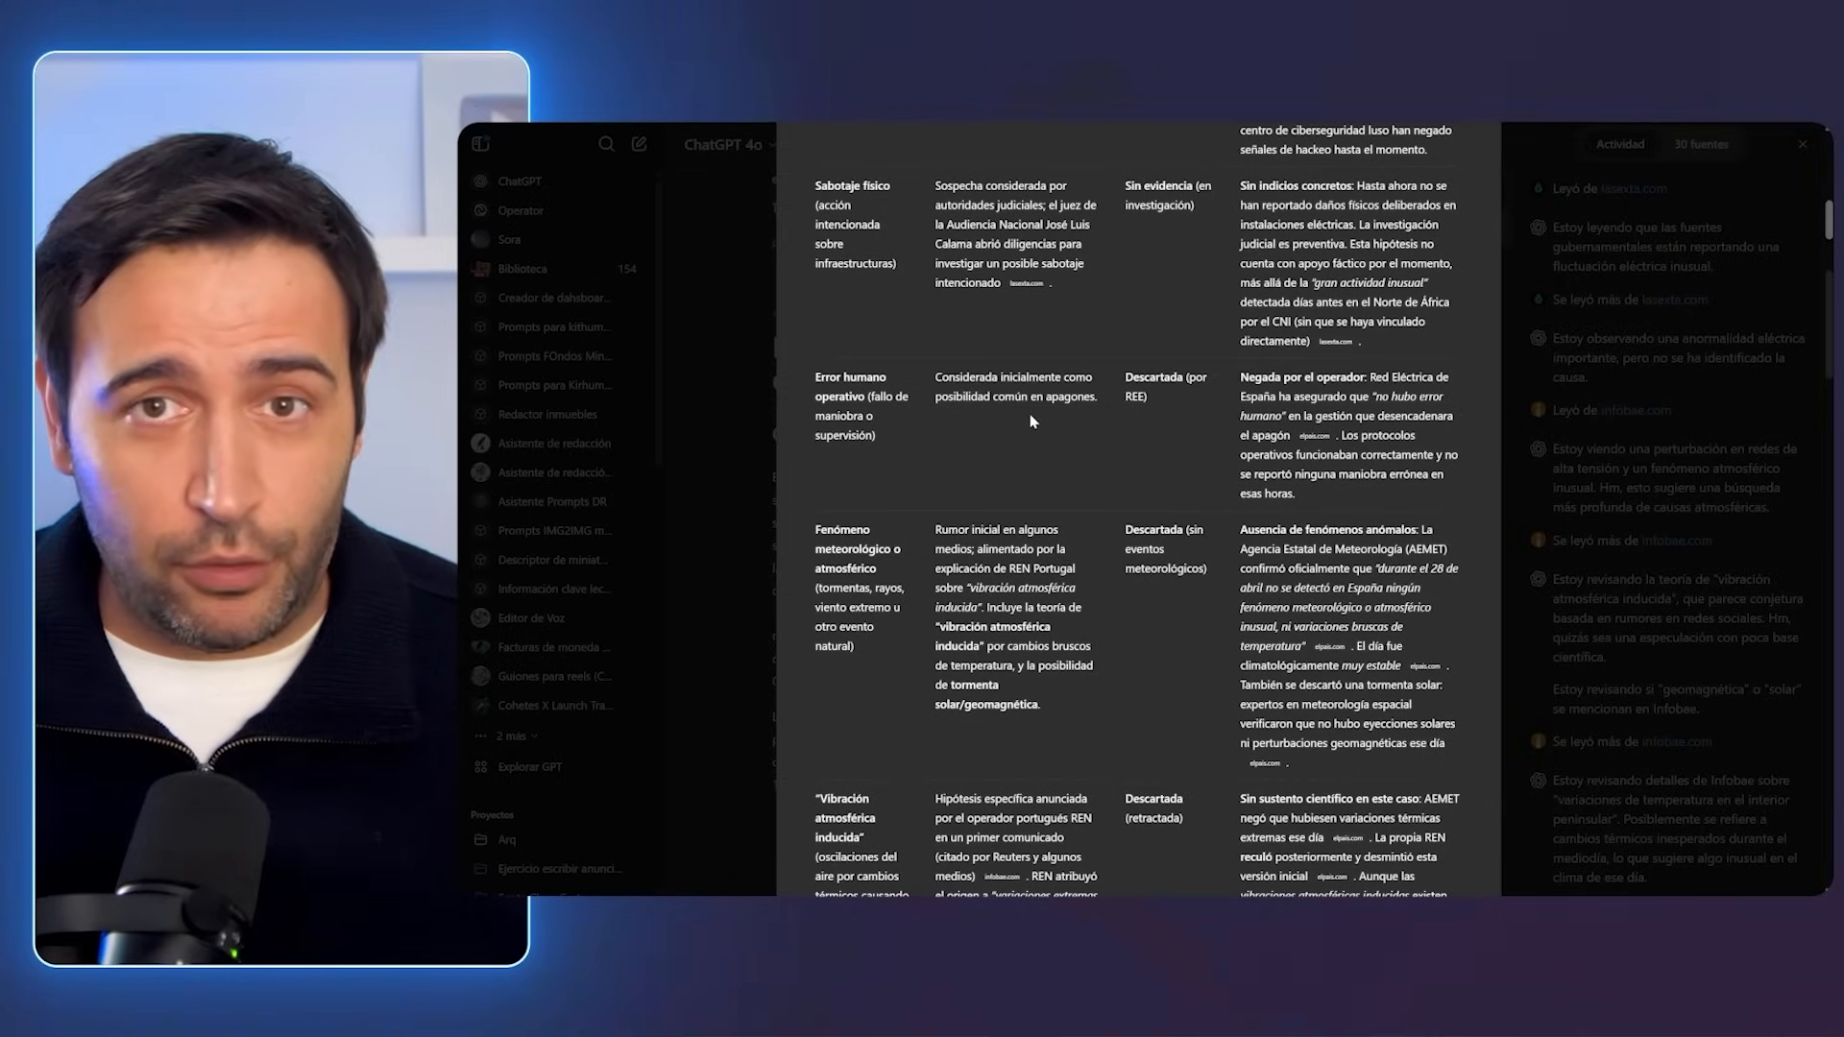
pyautogui.scroll(-3, 1138, 509)
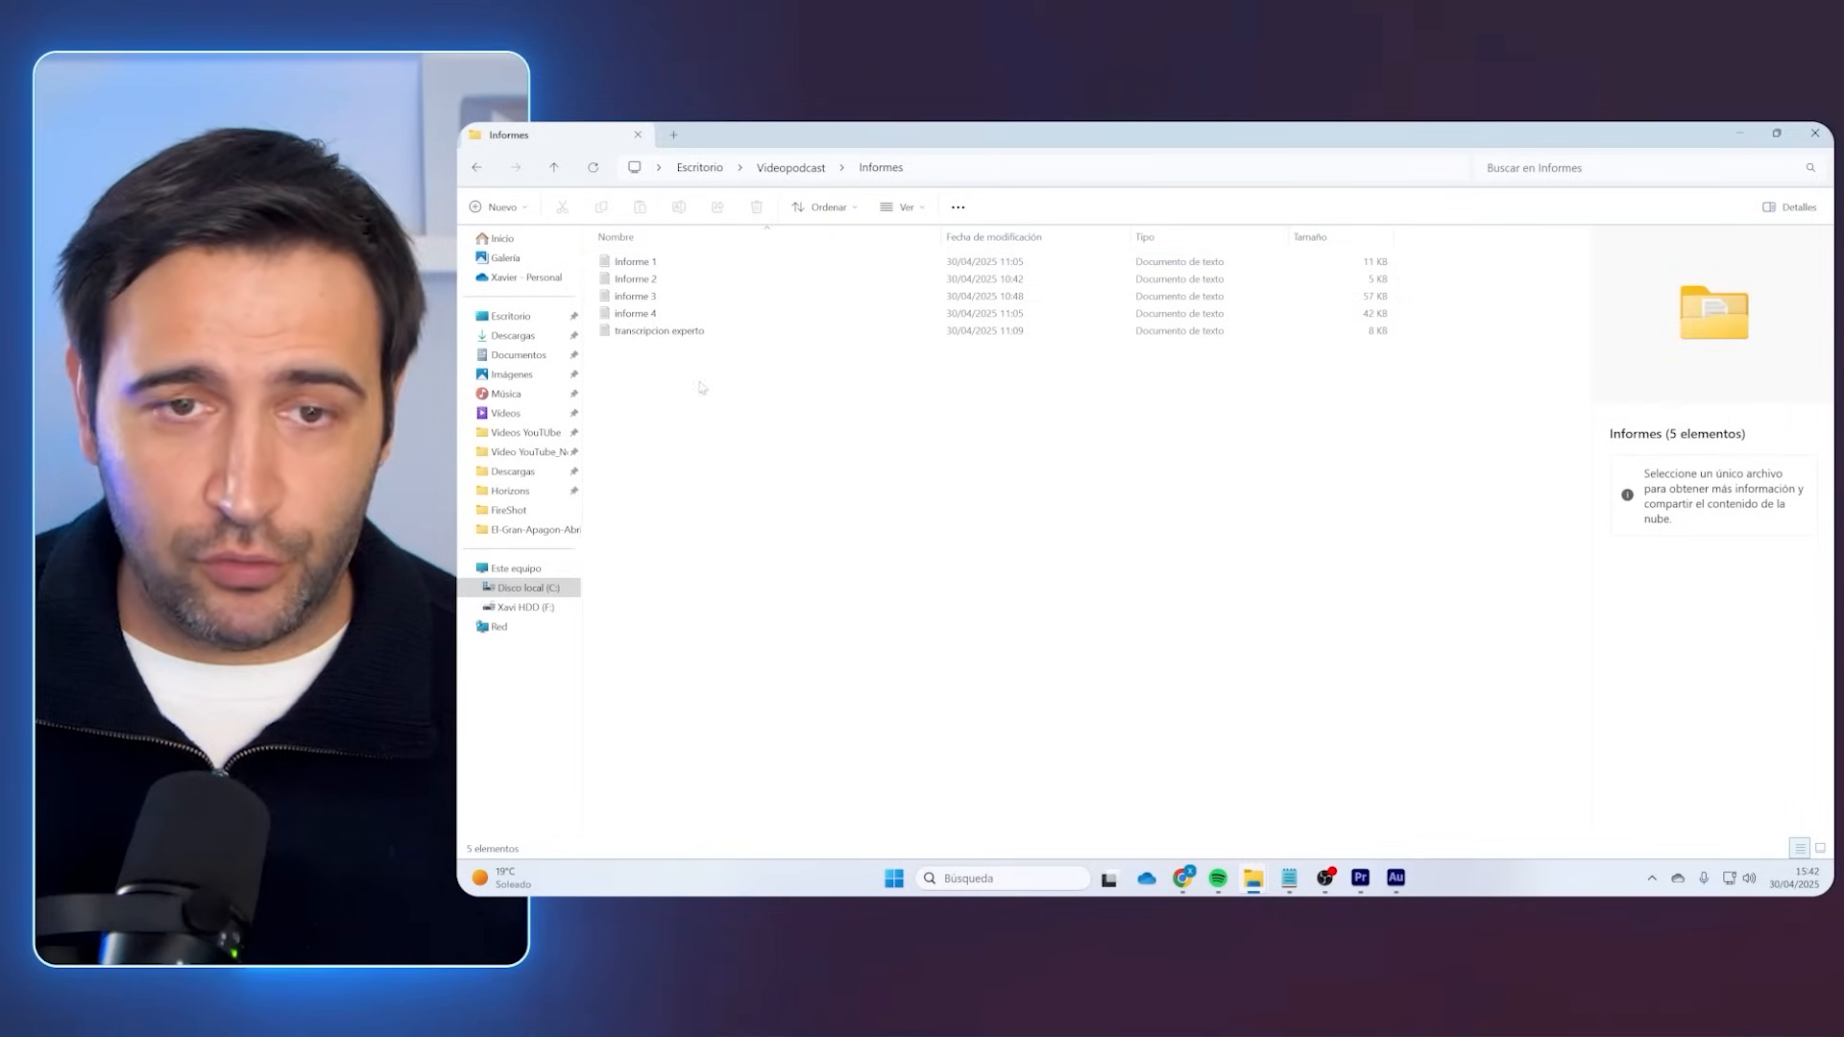
# Step: Open the Informe 1 text file from the Informes folder, look through its contents, and minimize the text editor window
pyautogui.click(653, 263)
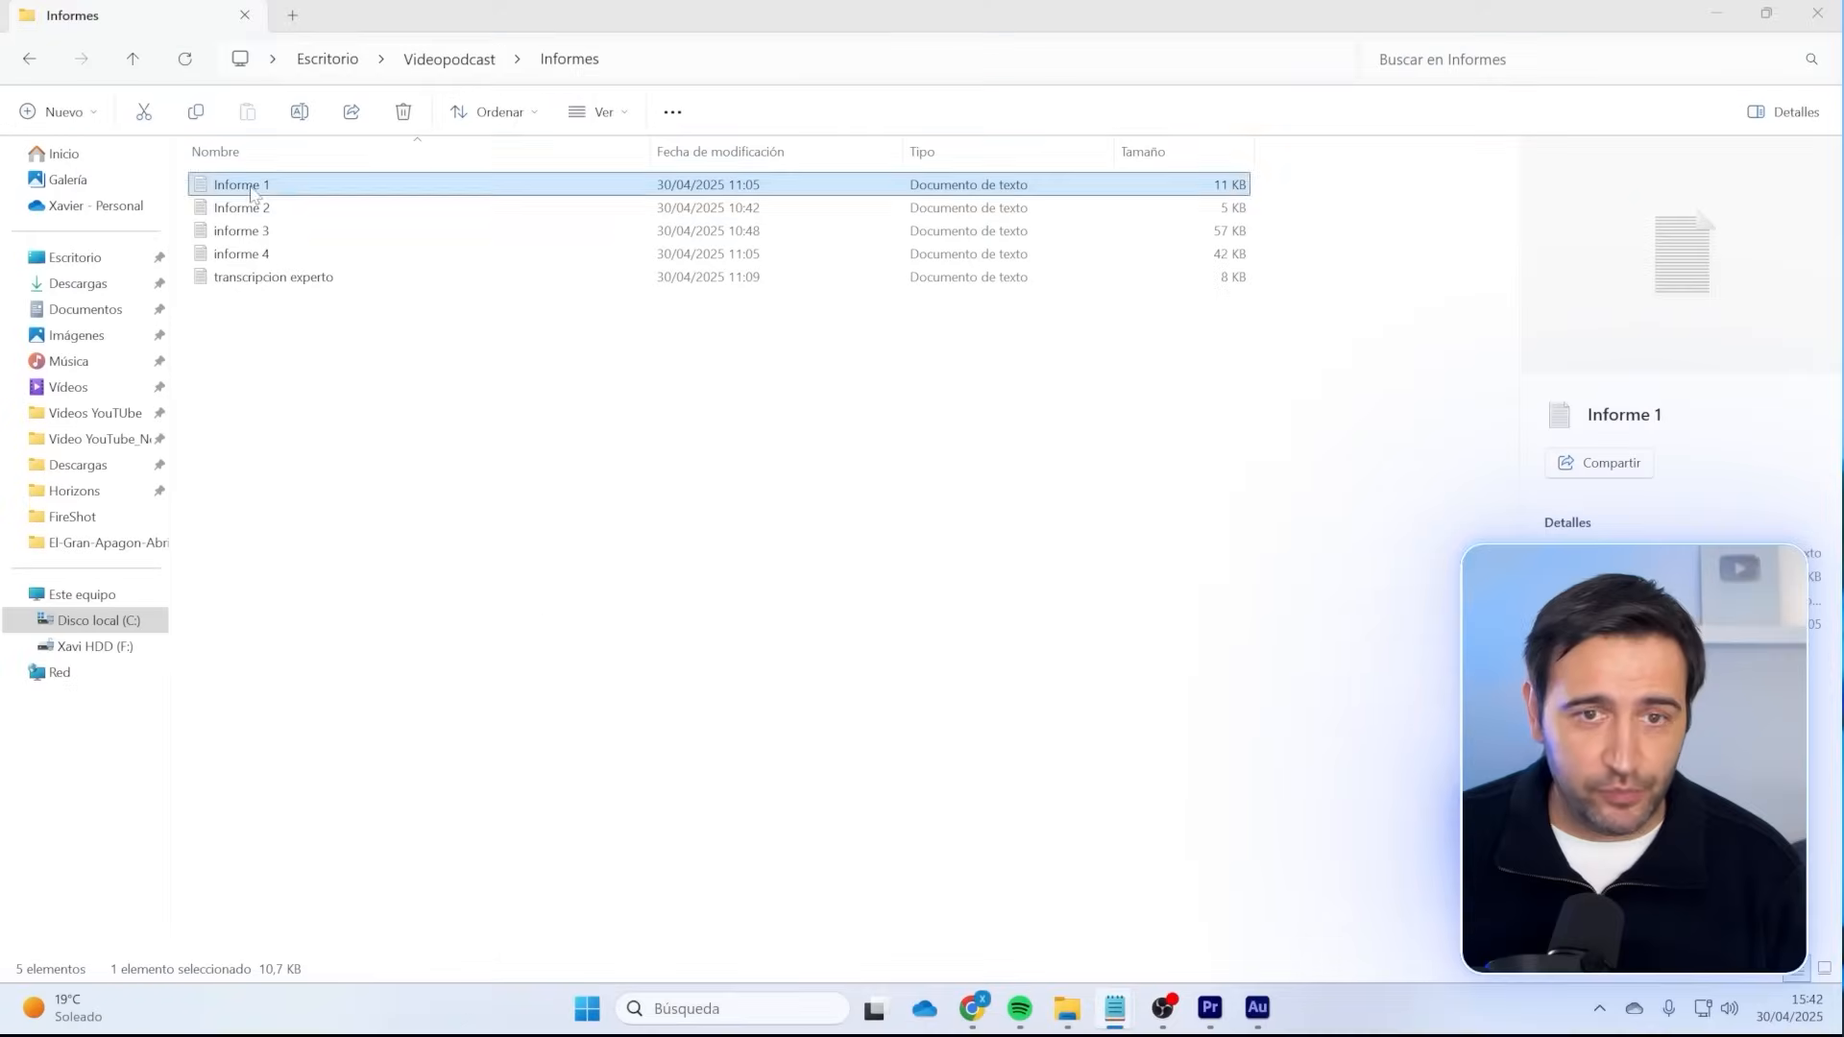
pyautogui.moveTo(1140, 209); pyautogui.dragTo(1063, 138)
pyautogui.scroll(-8, 1063, 480)
pyautogui.scroll(-20, 865, 509)
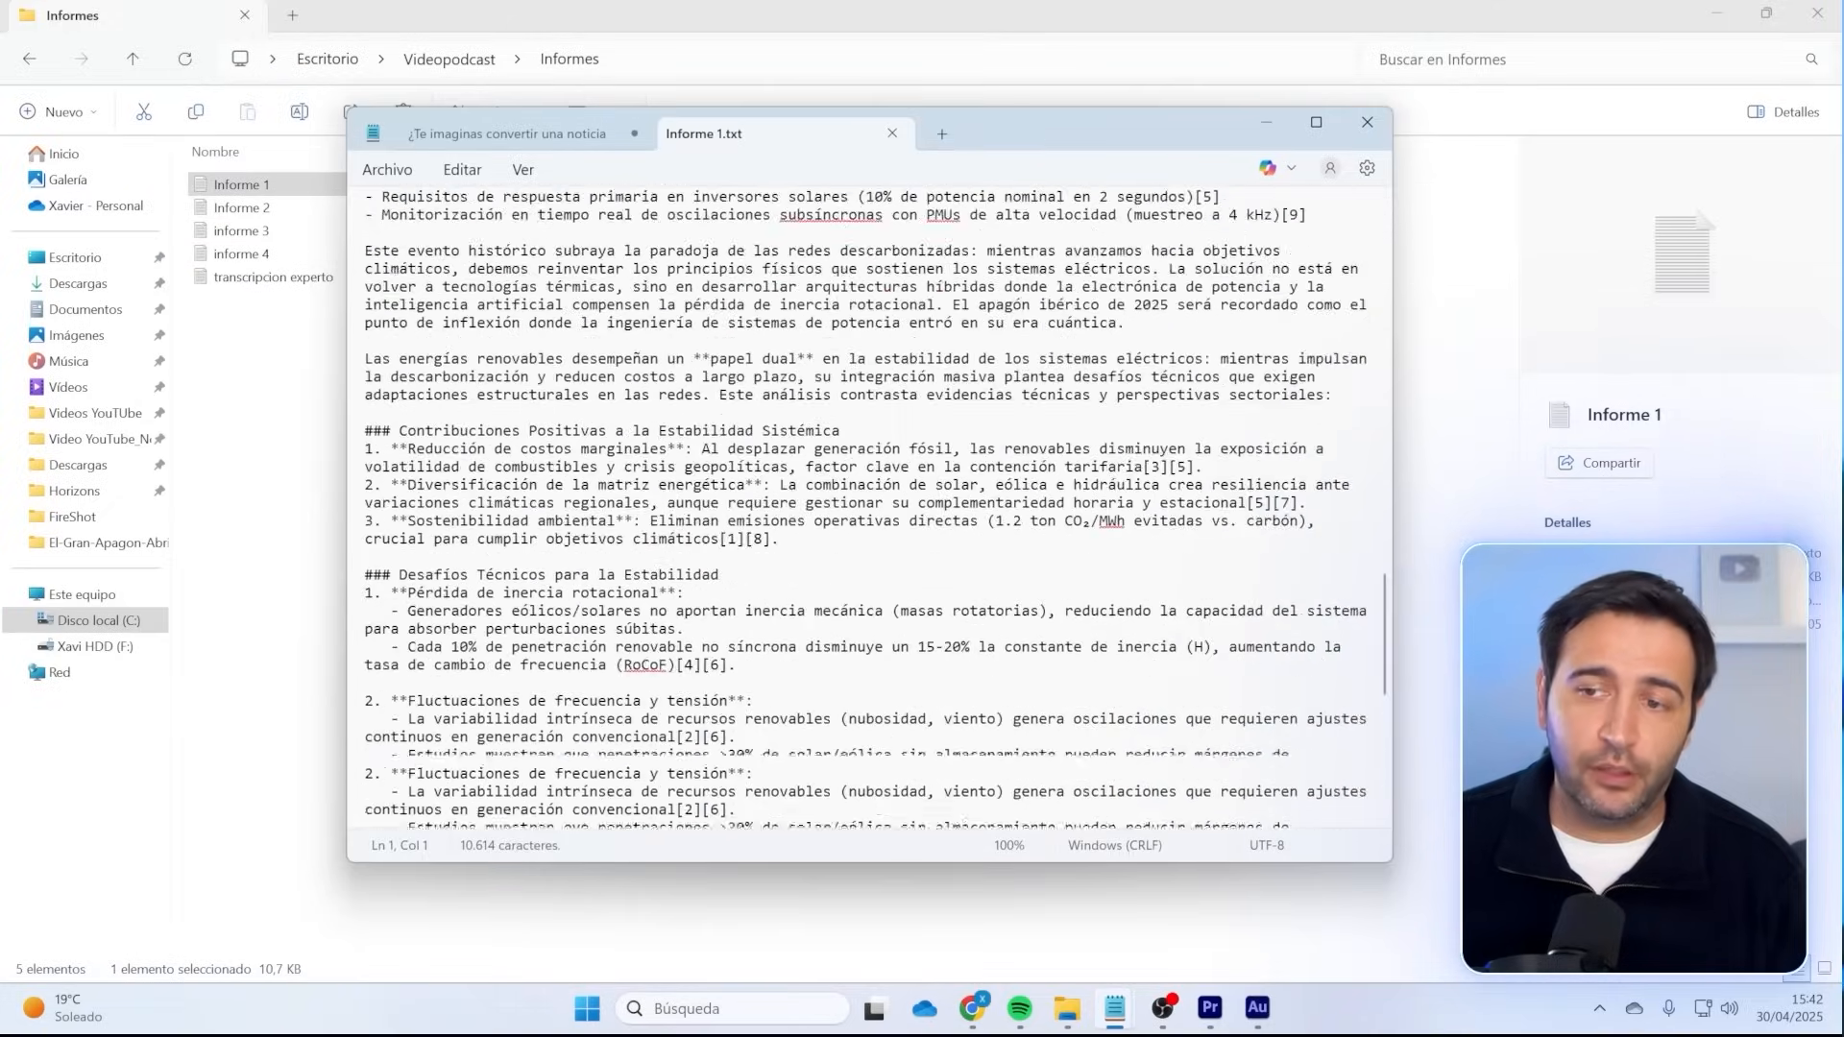
pyautogui.scroll(1, 865, 509)
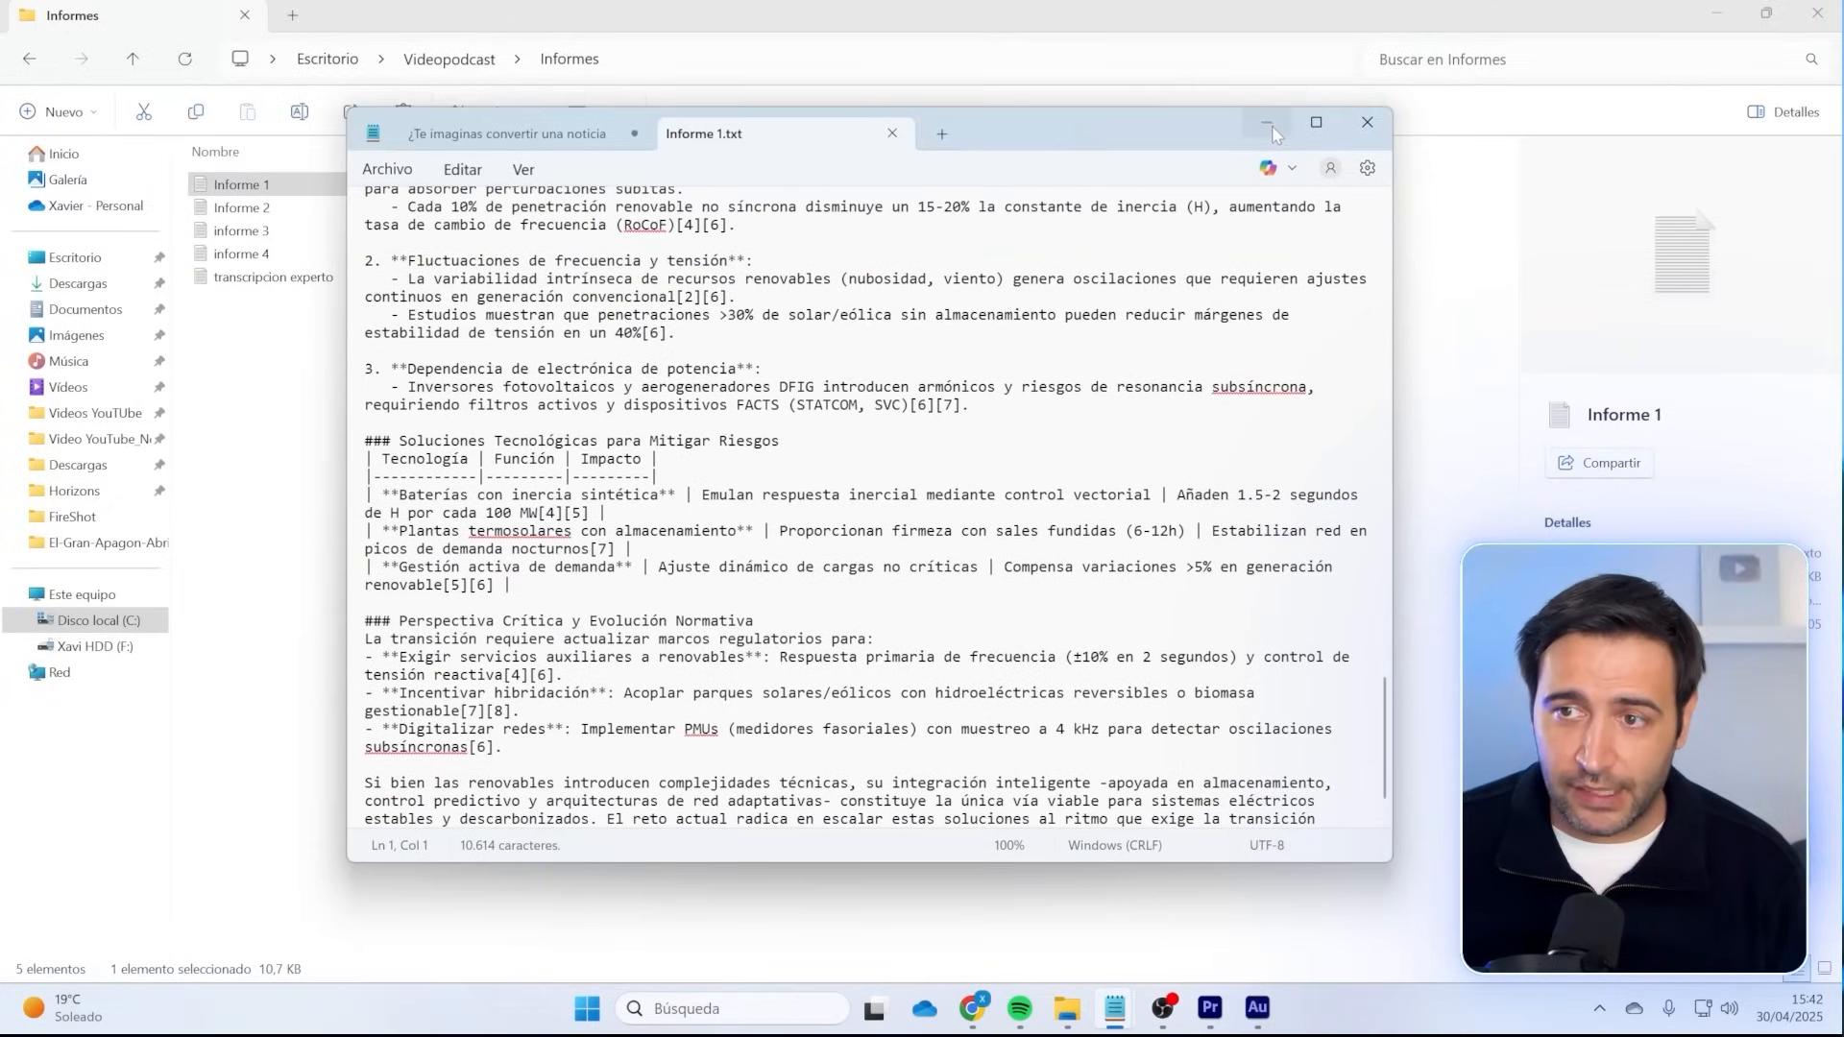
pyautogui.click(1266, 125)
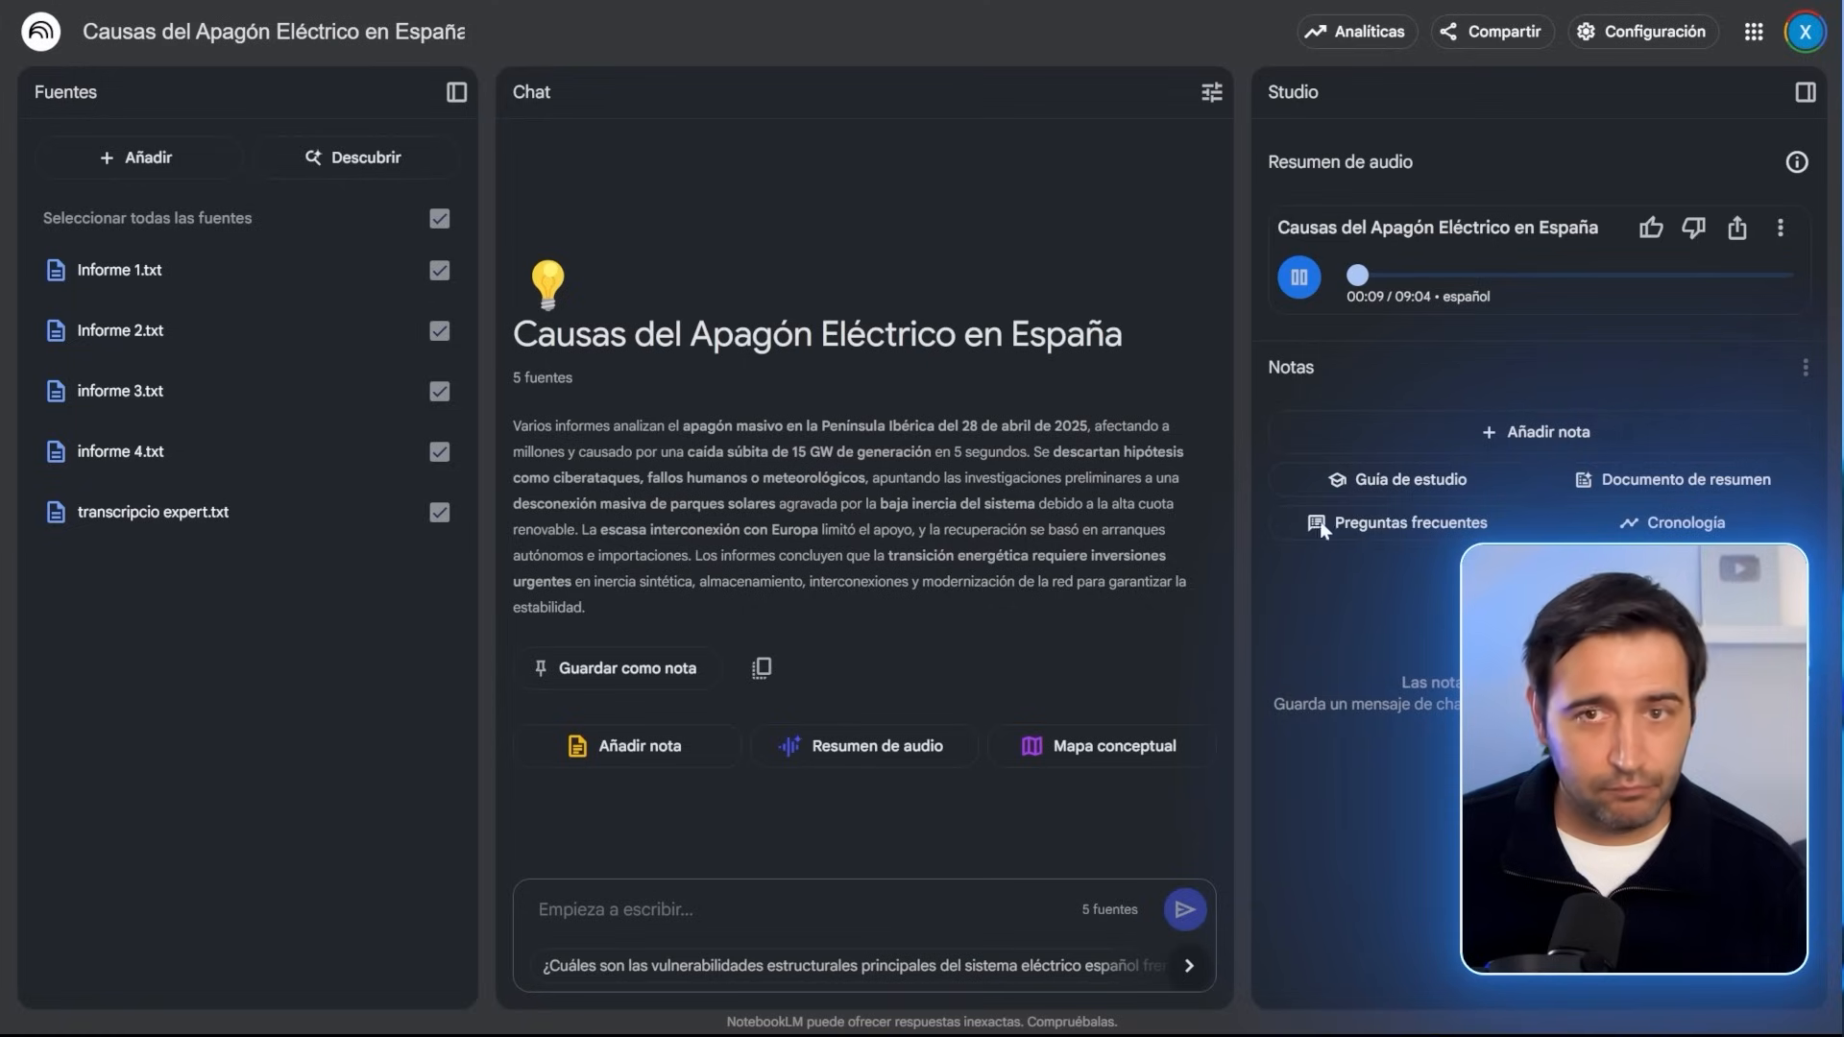
# Step: Switch to NotebookLM and pause the audio summary of the Spanish blackout causes notebook
pyautogui.click(1299, 278)
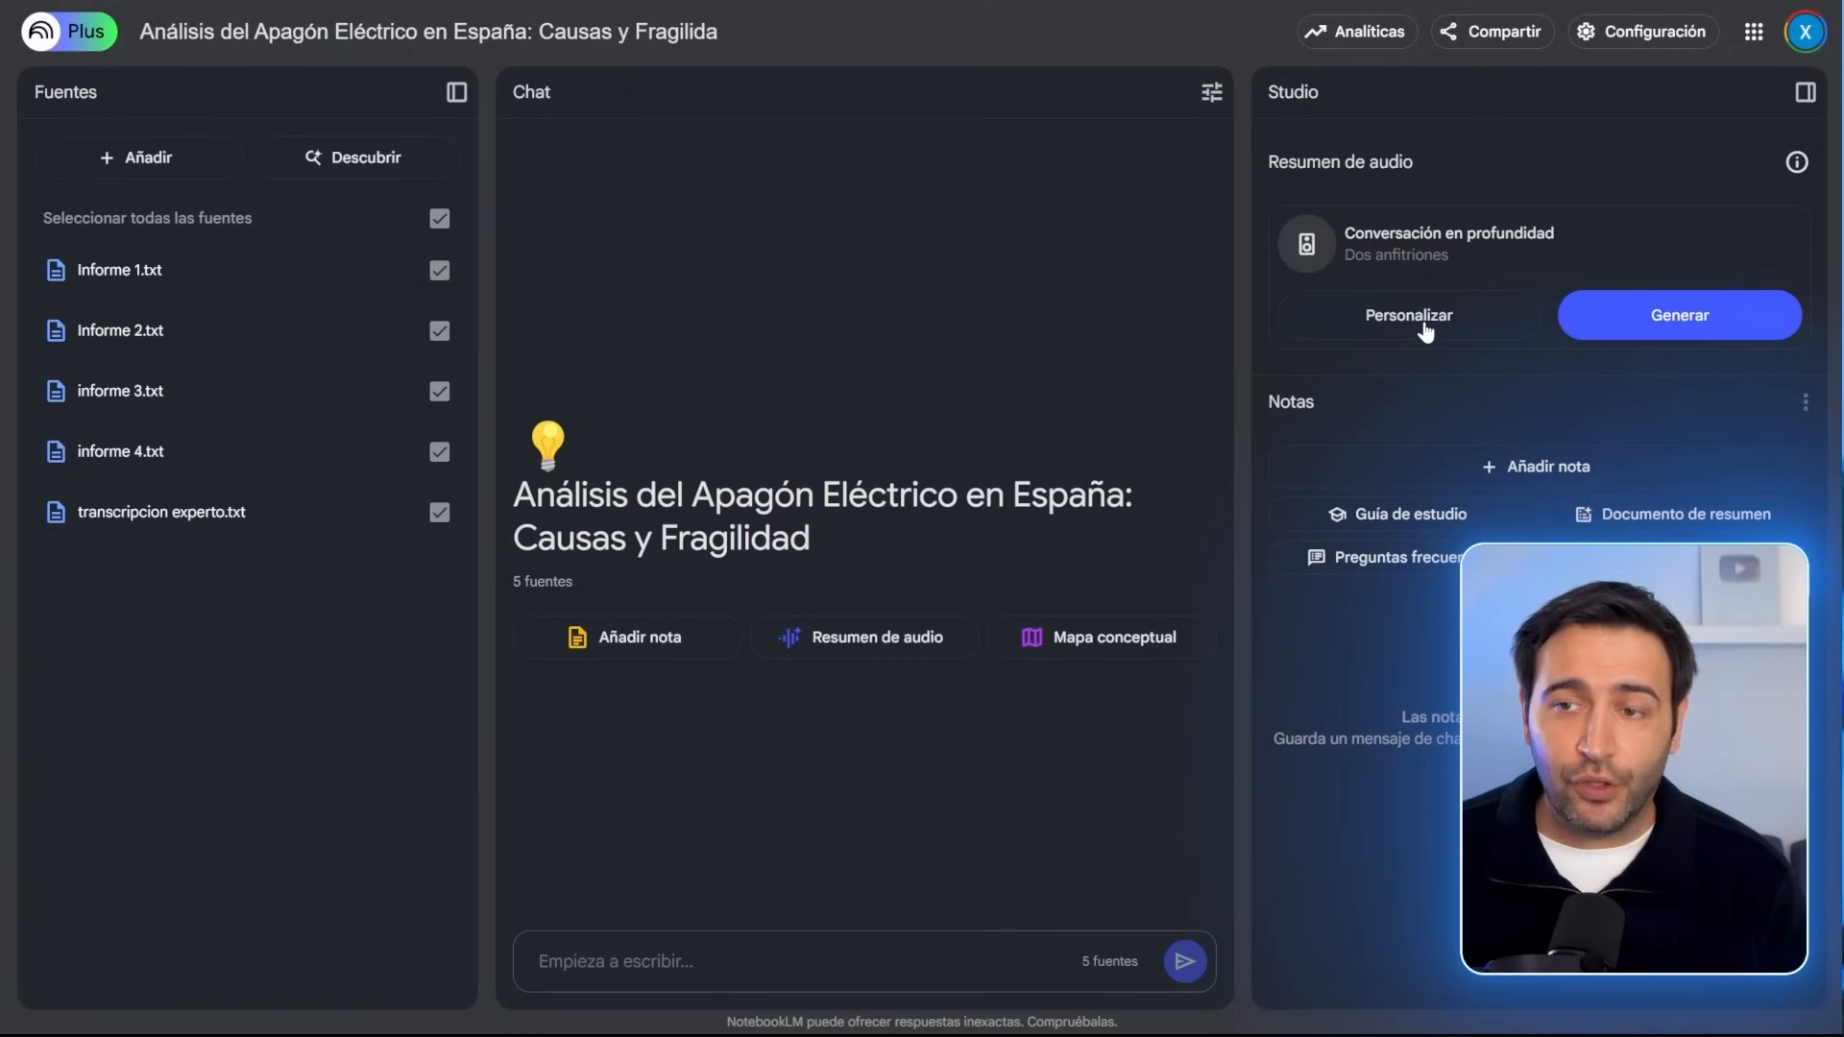
# Step: Generate a customized audio summary telling the blackout as an intrigue story with discarded hypotheses, hidden interests and a revealed truth, without technicalities, for a broad audience
pyautogui.click(1418, 332)
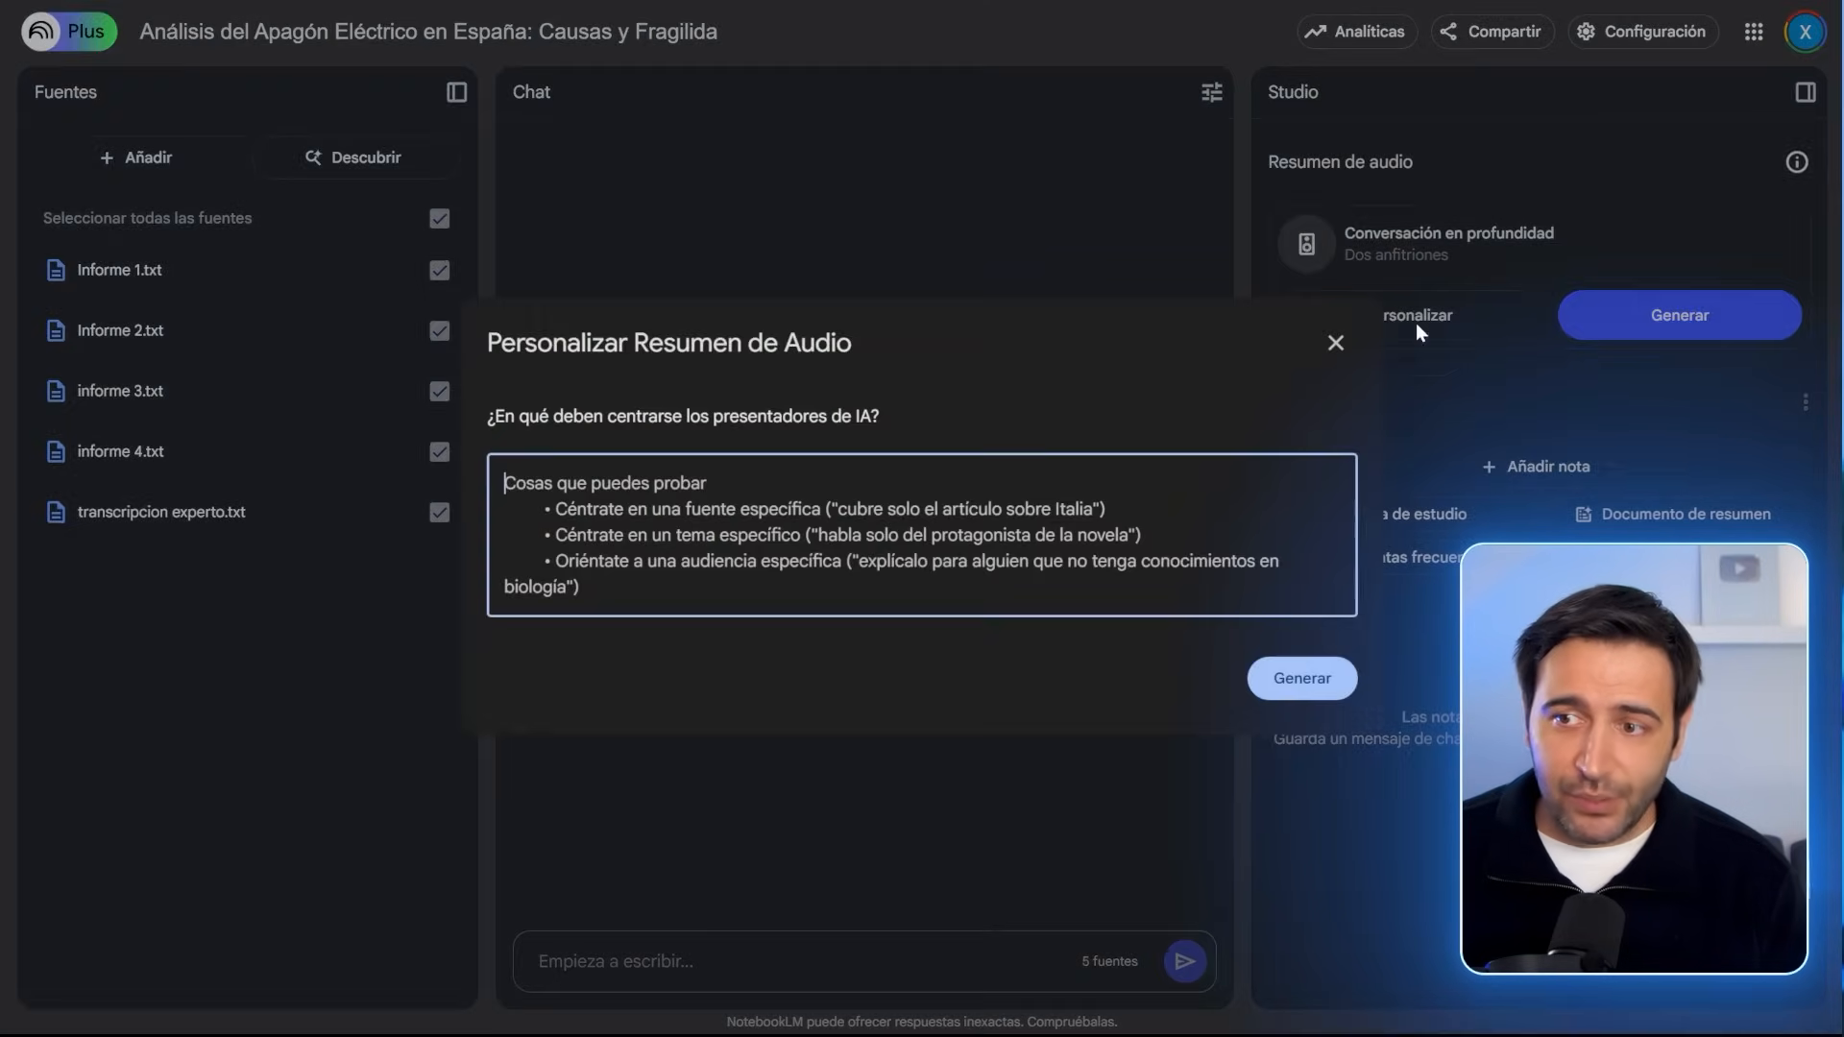
pyautogui.hotkey('alt', 'Tab')
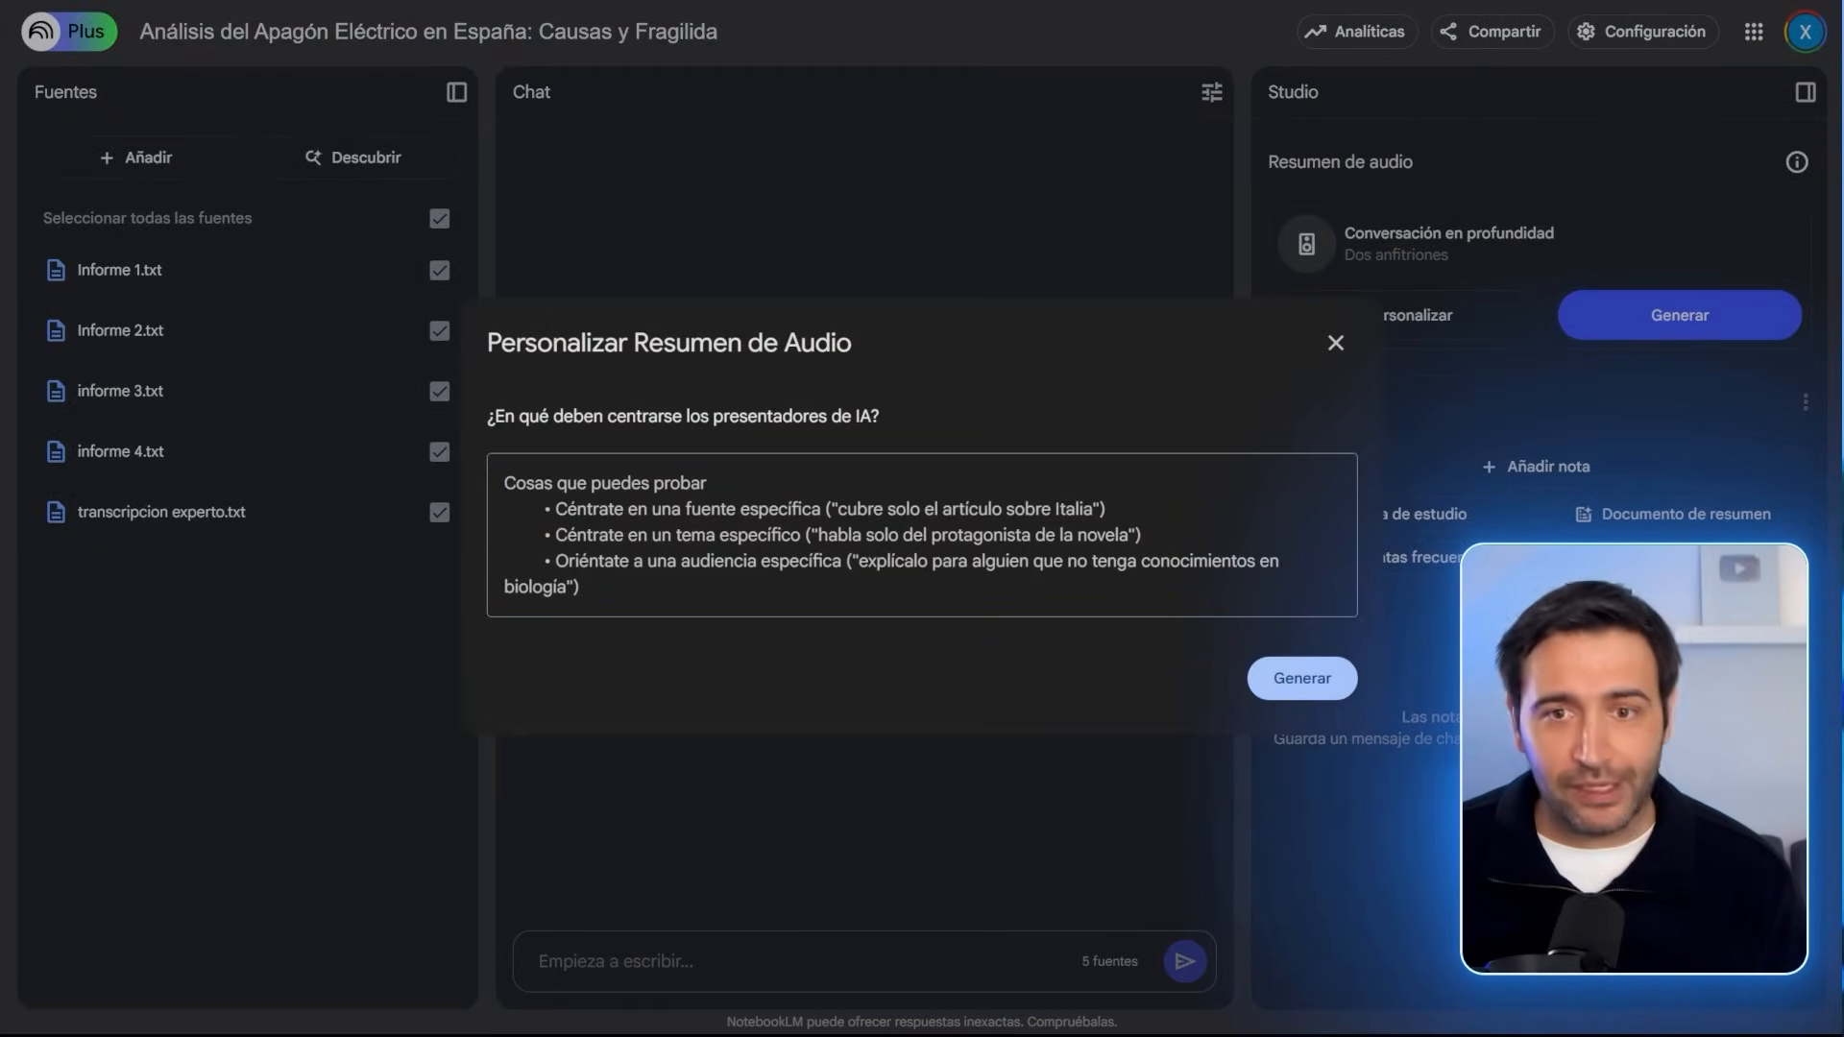
pyautogui.click(501, 487)
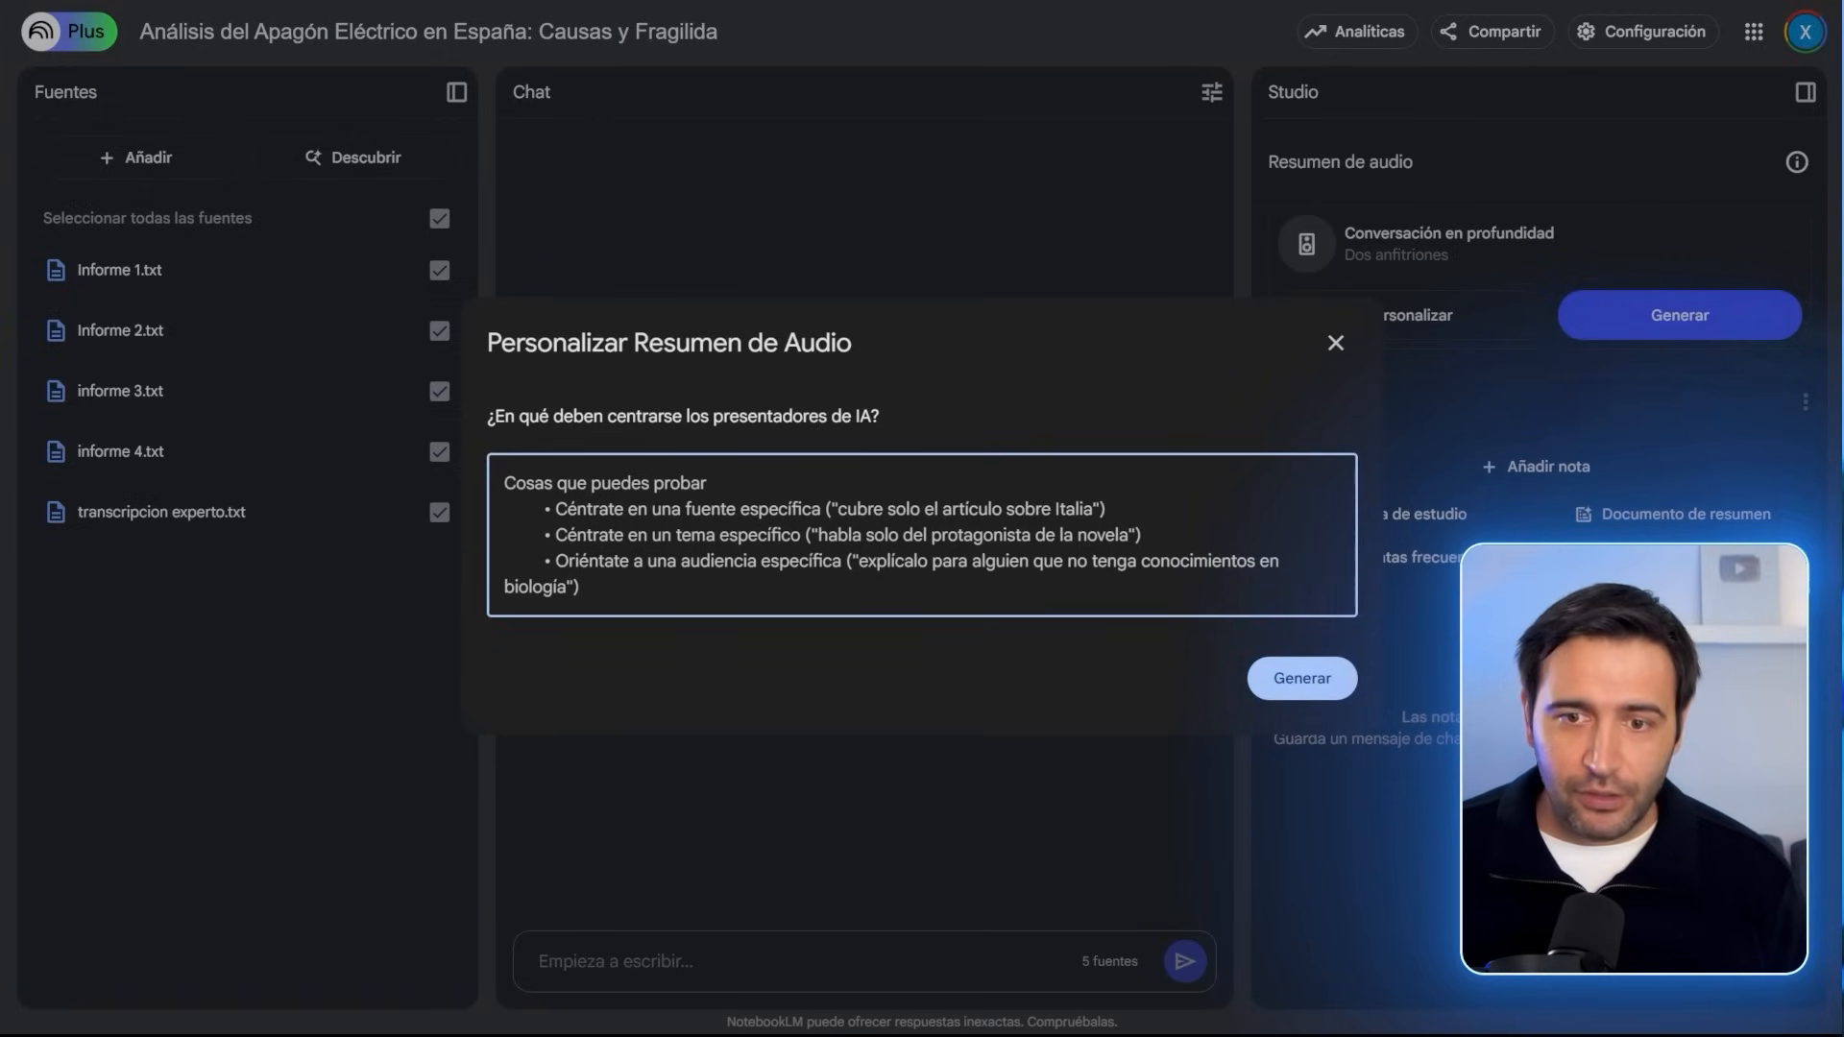
pyautogui.write('Plantea la explicación del apagón como una historia de intriga, con hipotesis descartadas, intereses ocultos y una verdad que se desvela y se esplica en detalle. Evita tecnicismos Explicalo para captar la atención de una audiencia amplia.')
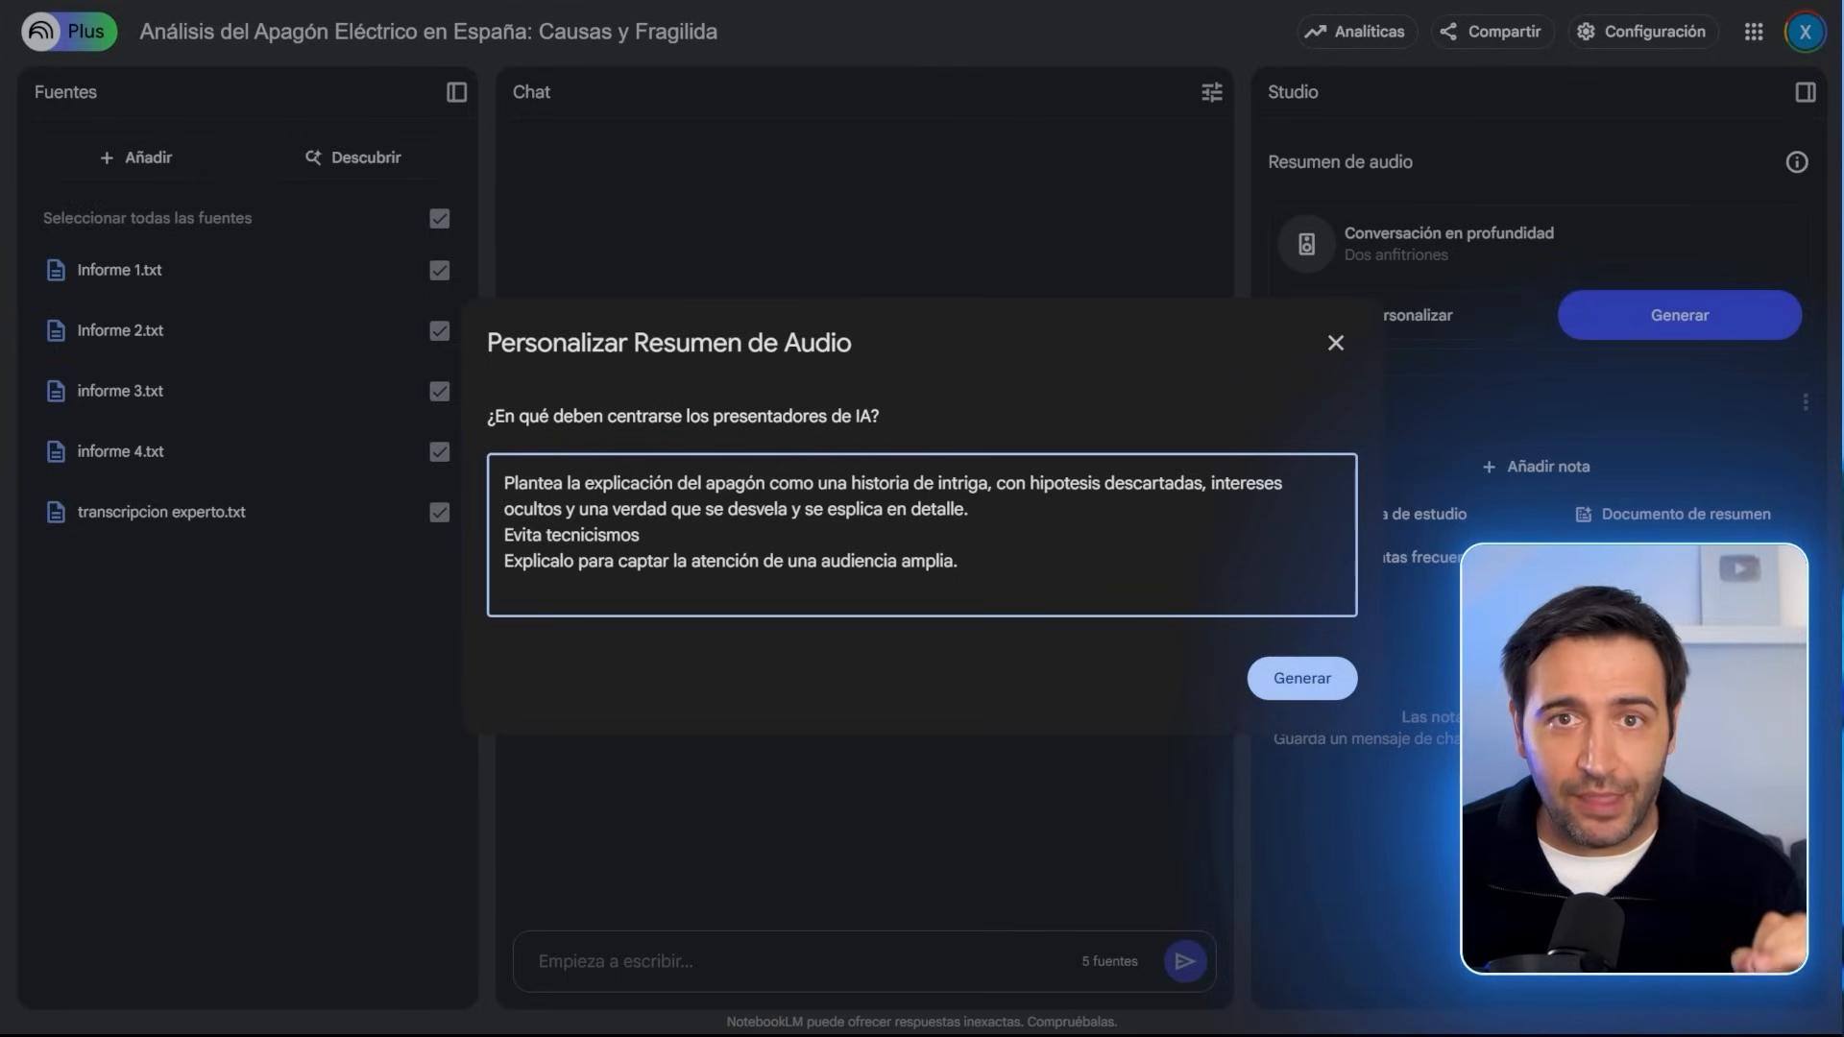
pyautogui.click(1301, 679)
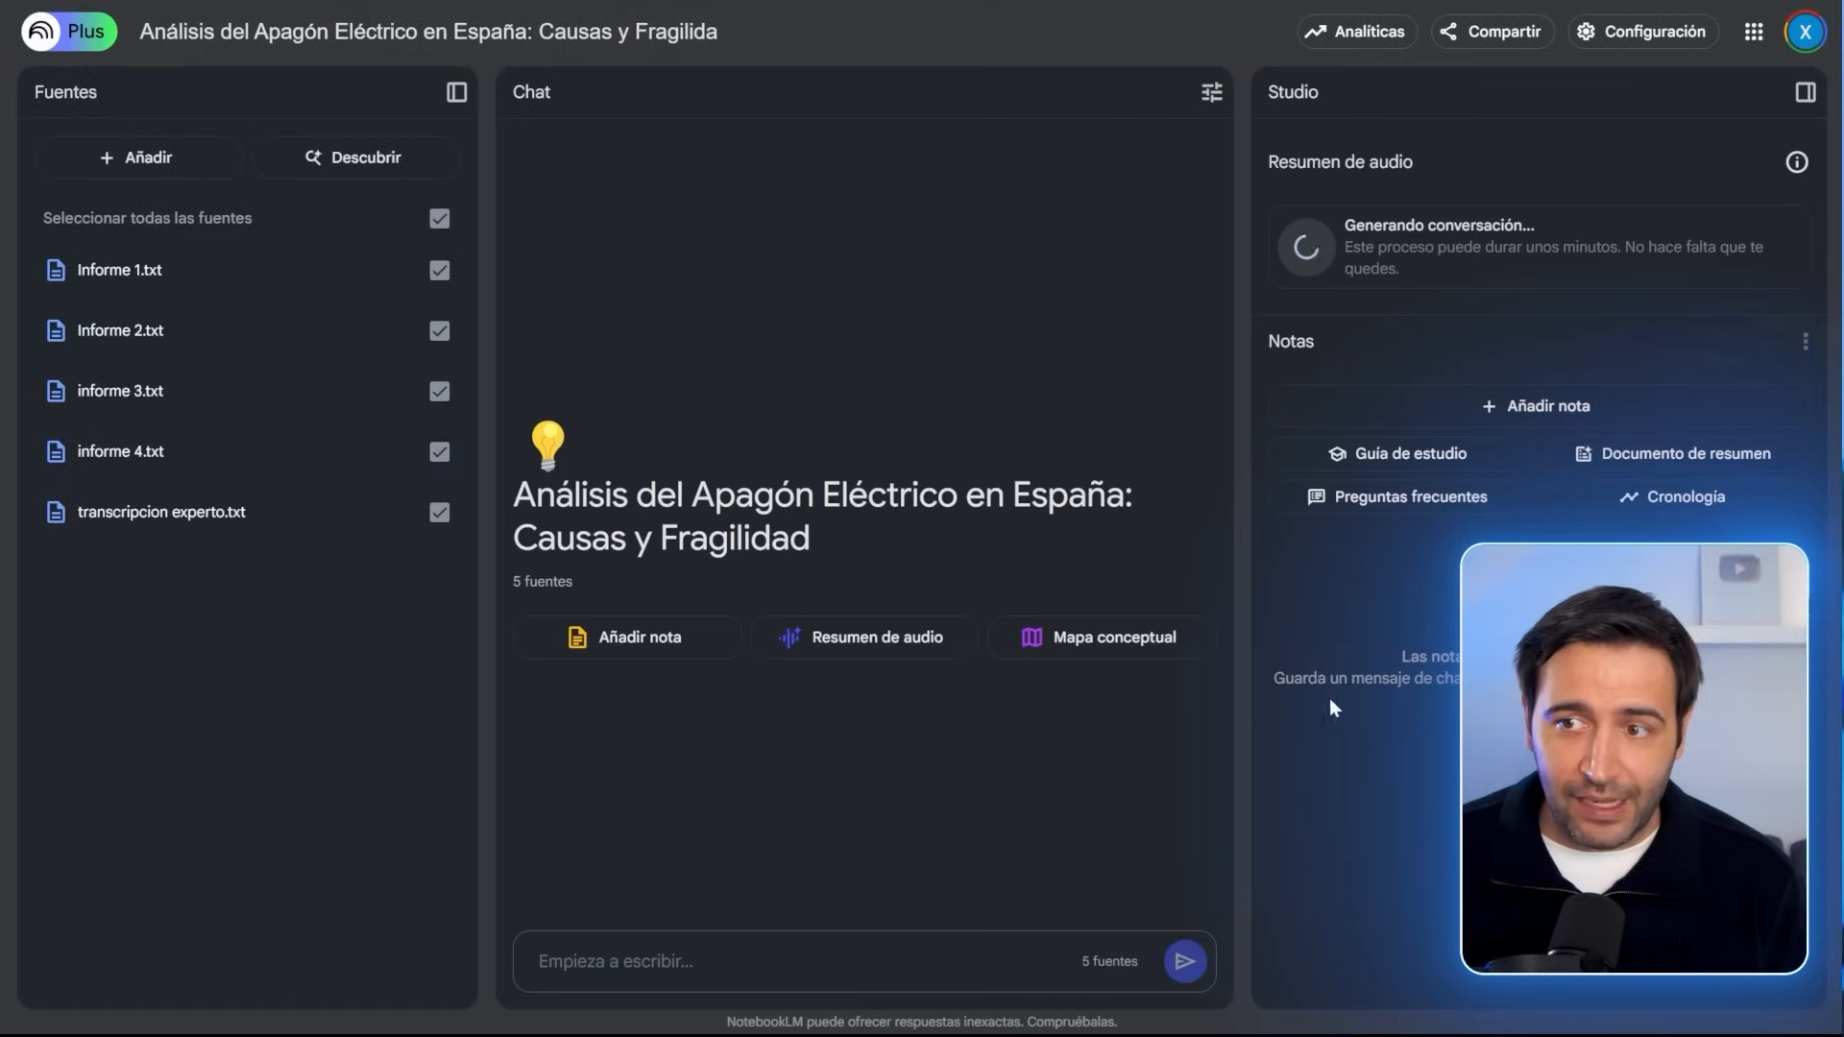
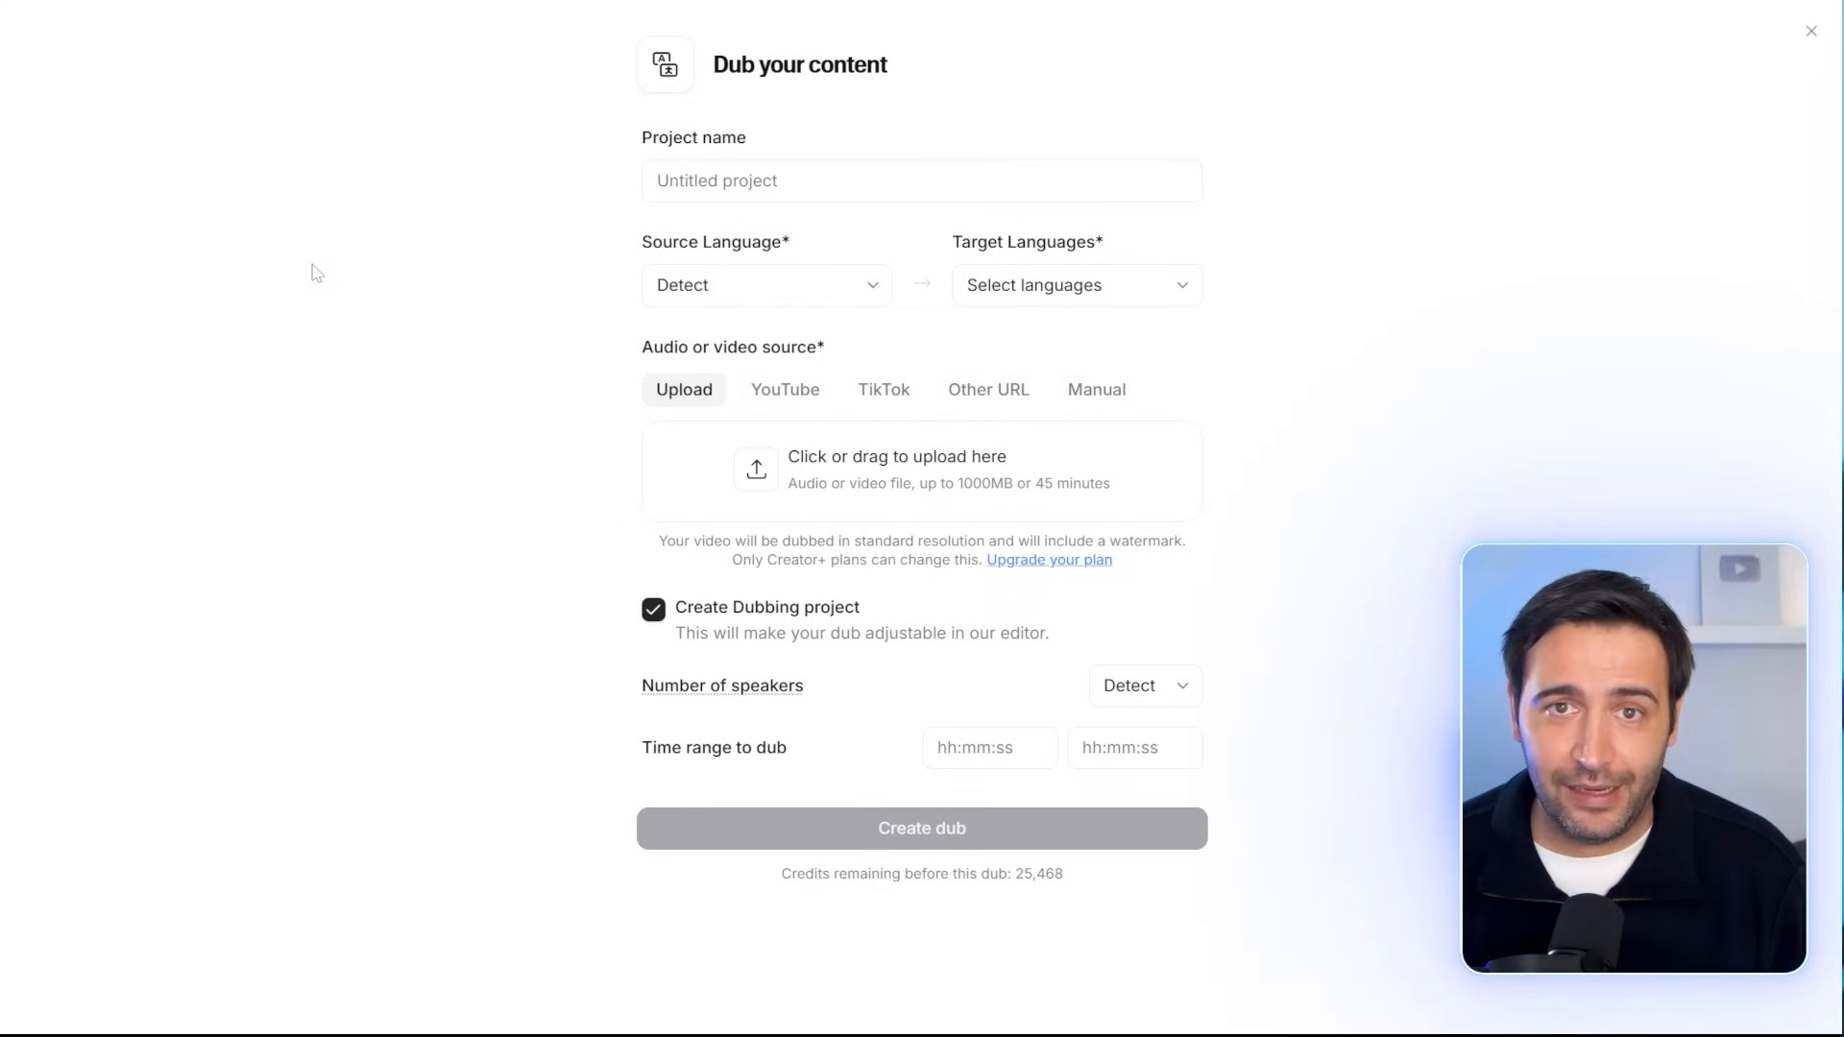
# Step: Switch to ElevenLabs, leave the new dub form, and open the Spanish Podcast dubbing project, dismissing the speaker options
pyautogui.press('Escape')
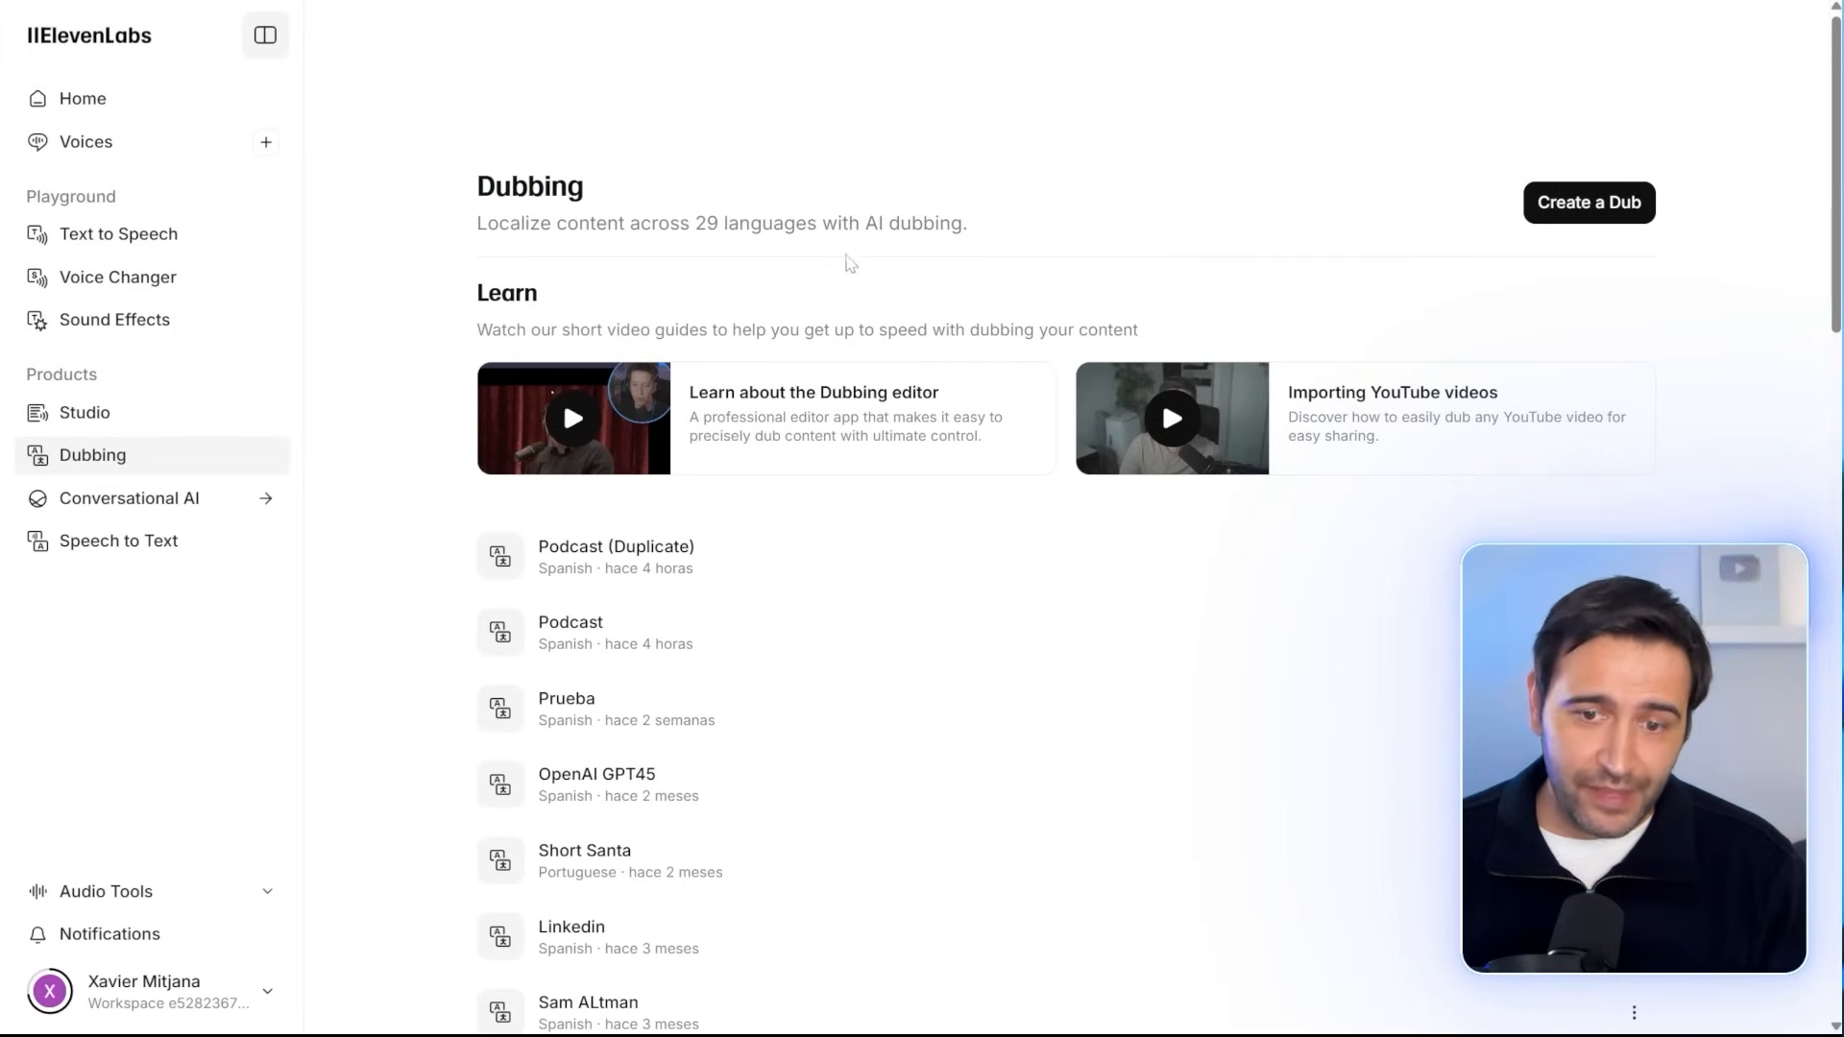
pyautogui.scroll(-1, 823, 503)
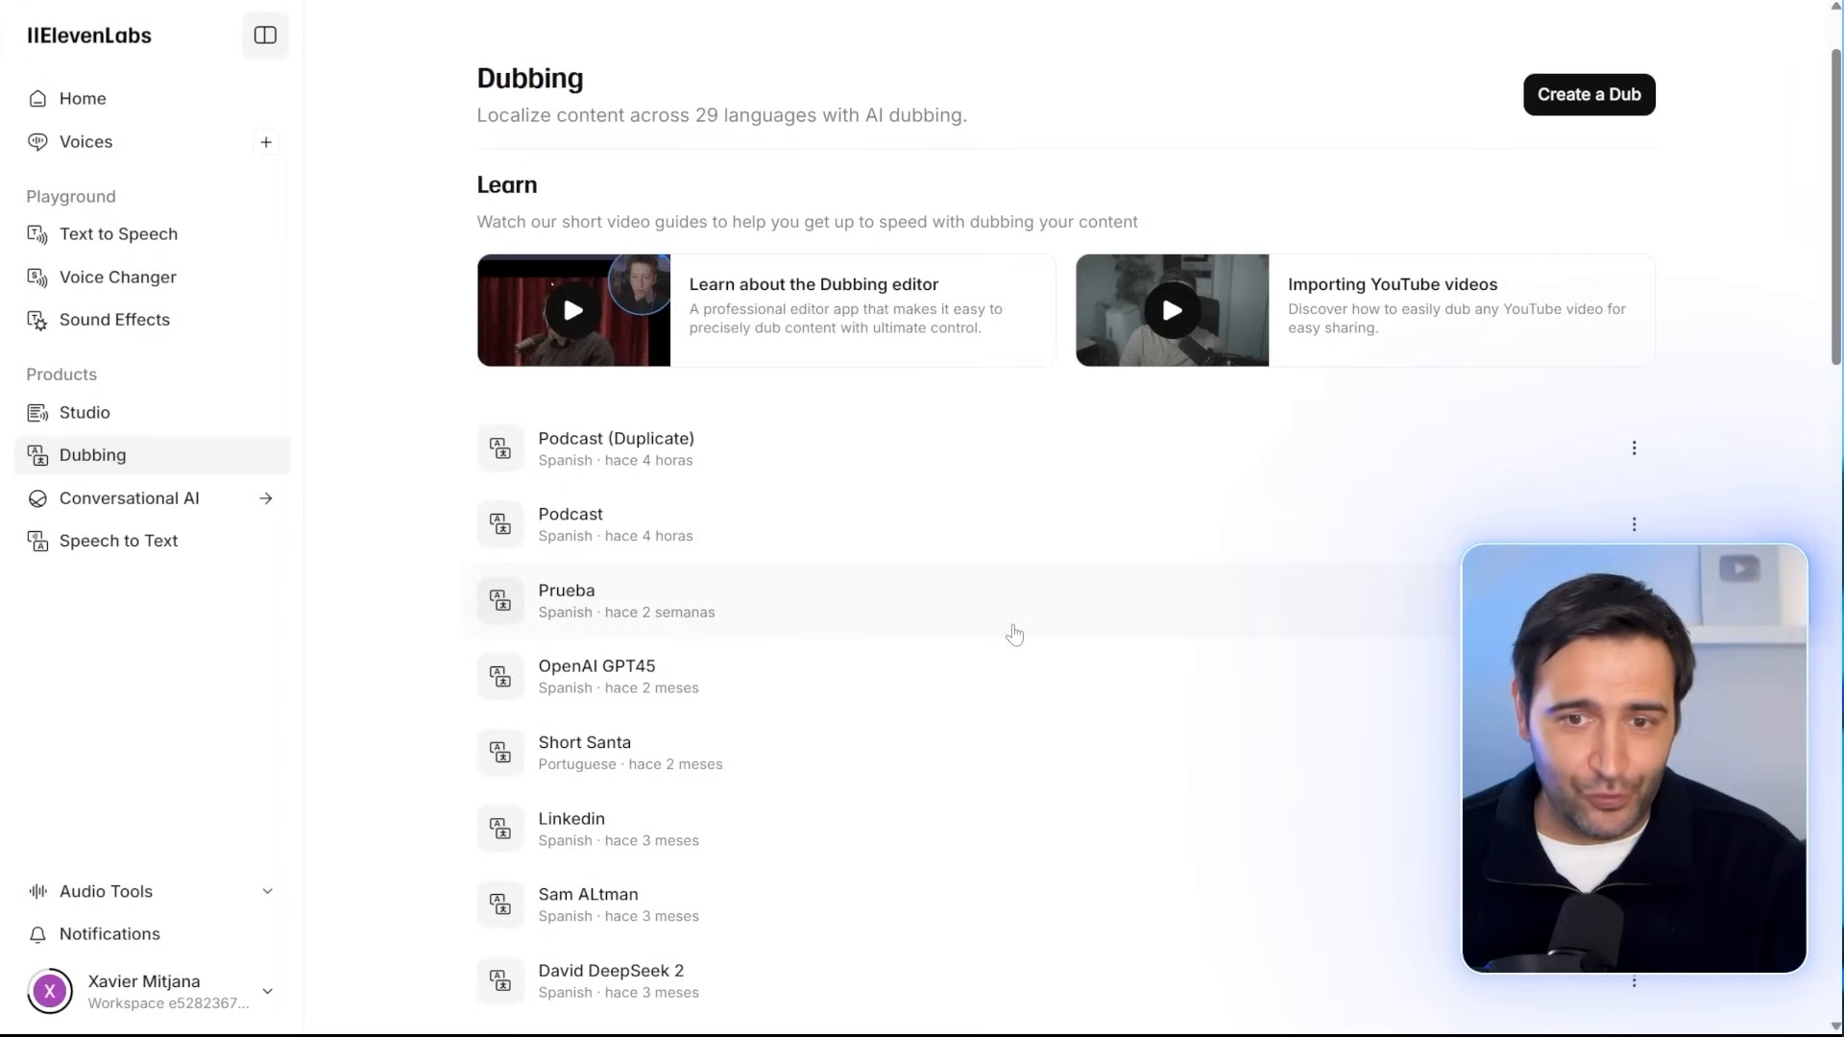
pyautogui.click(587, 533)
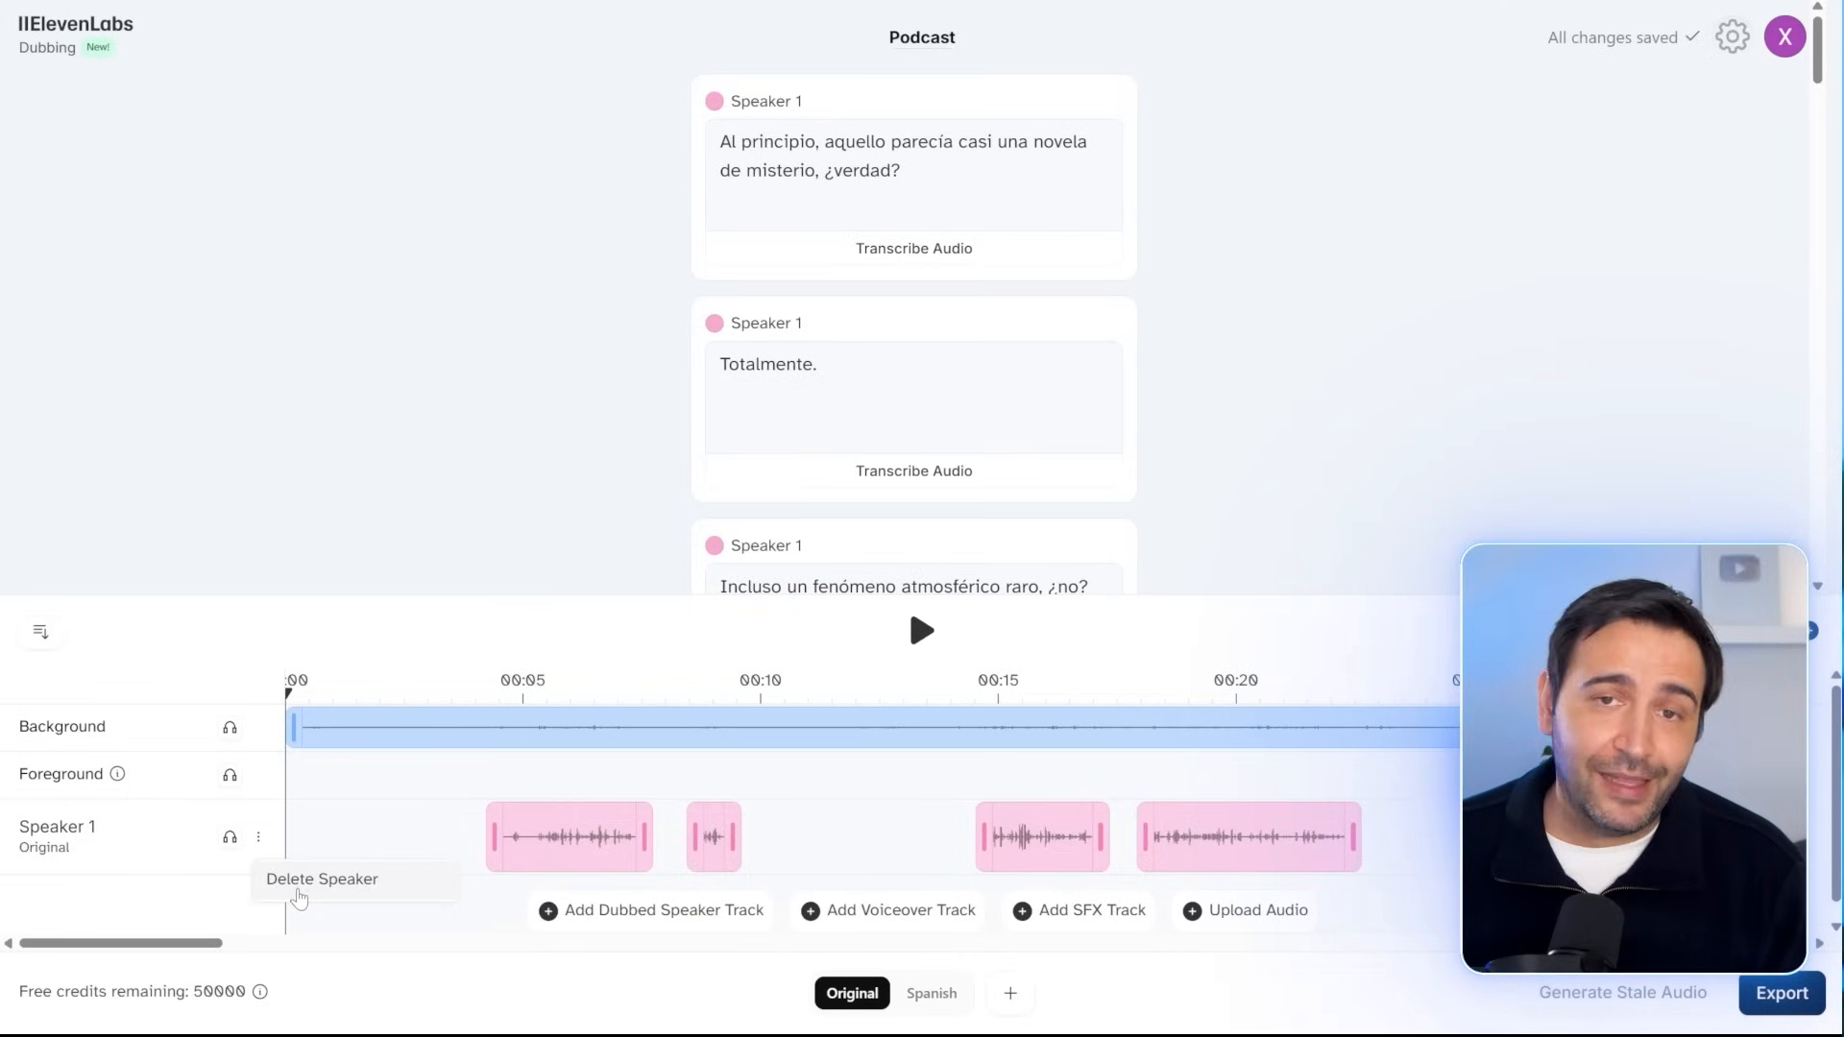
pyautogui.click(63, 917)
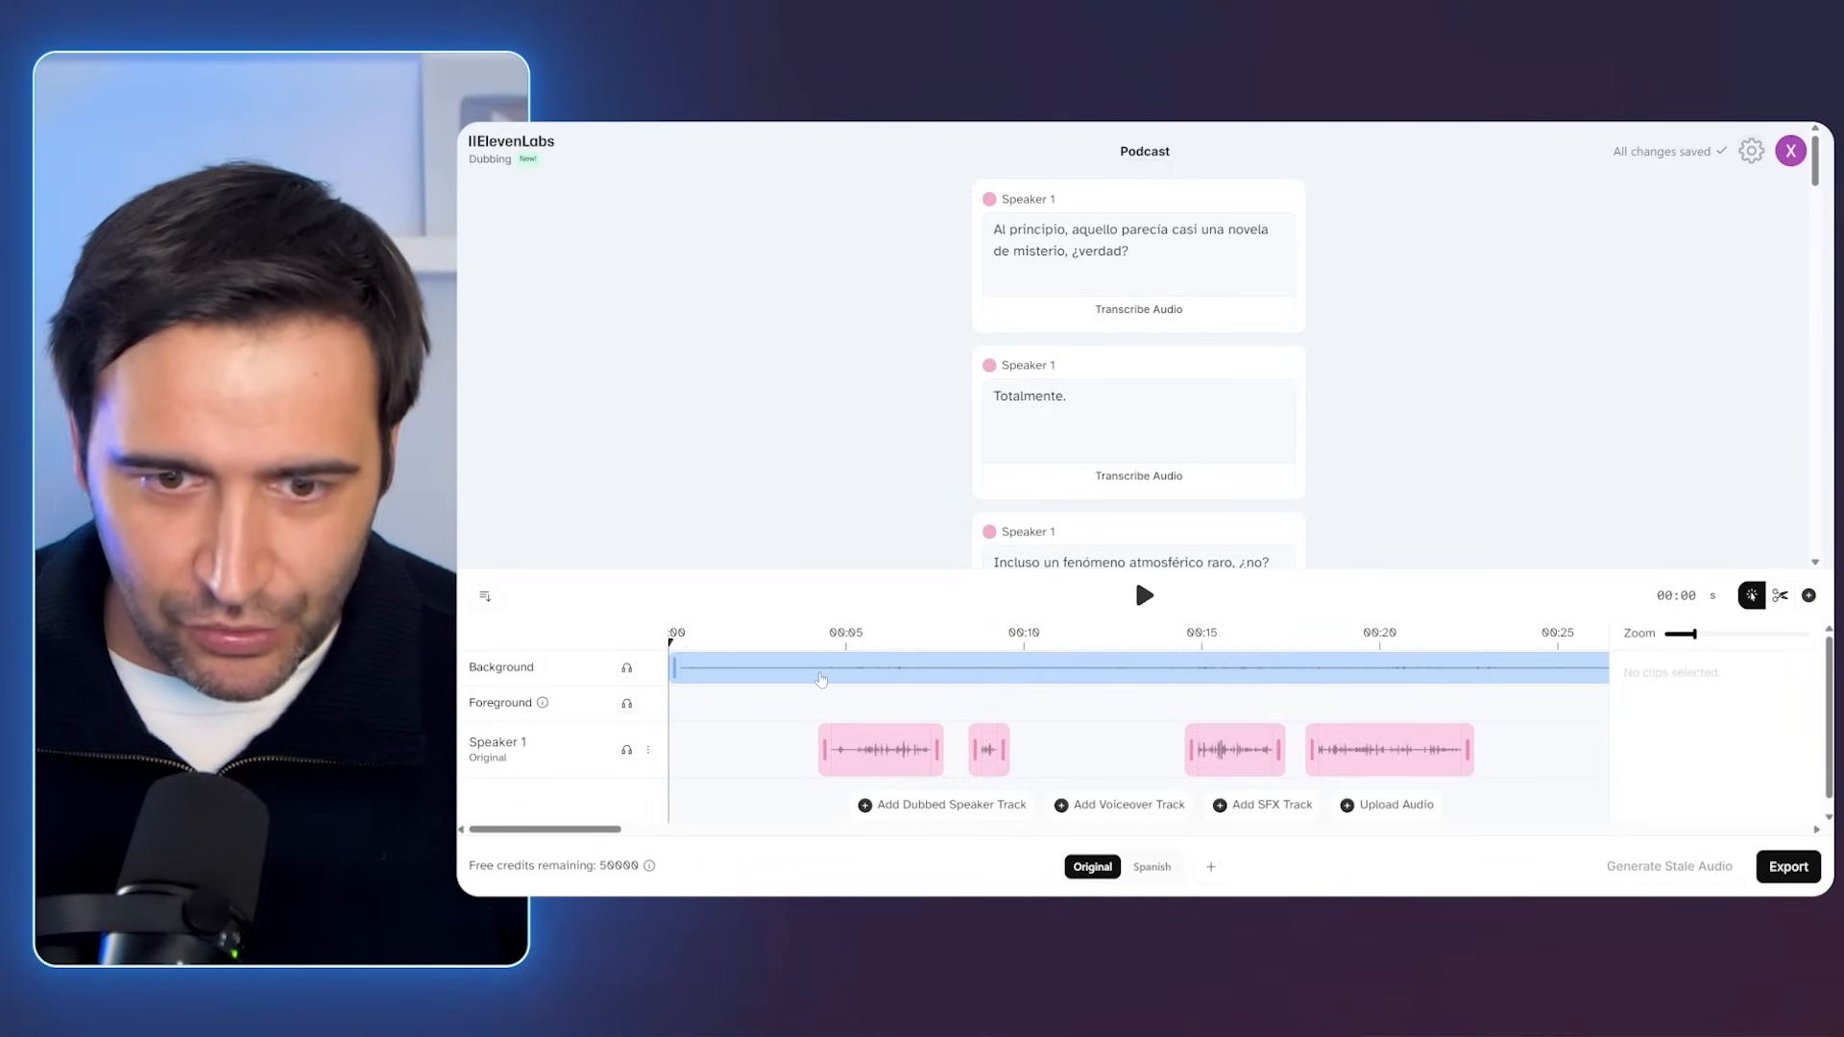
# Step: Play the opening of the Podcast project's Speaker 1 audio, pause it, and open the export options
pyautogui.click(864, 647)
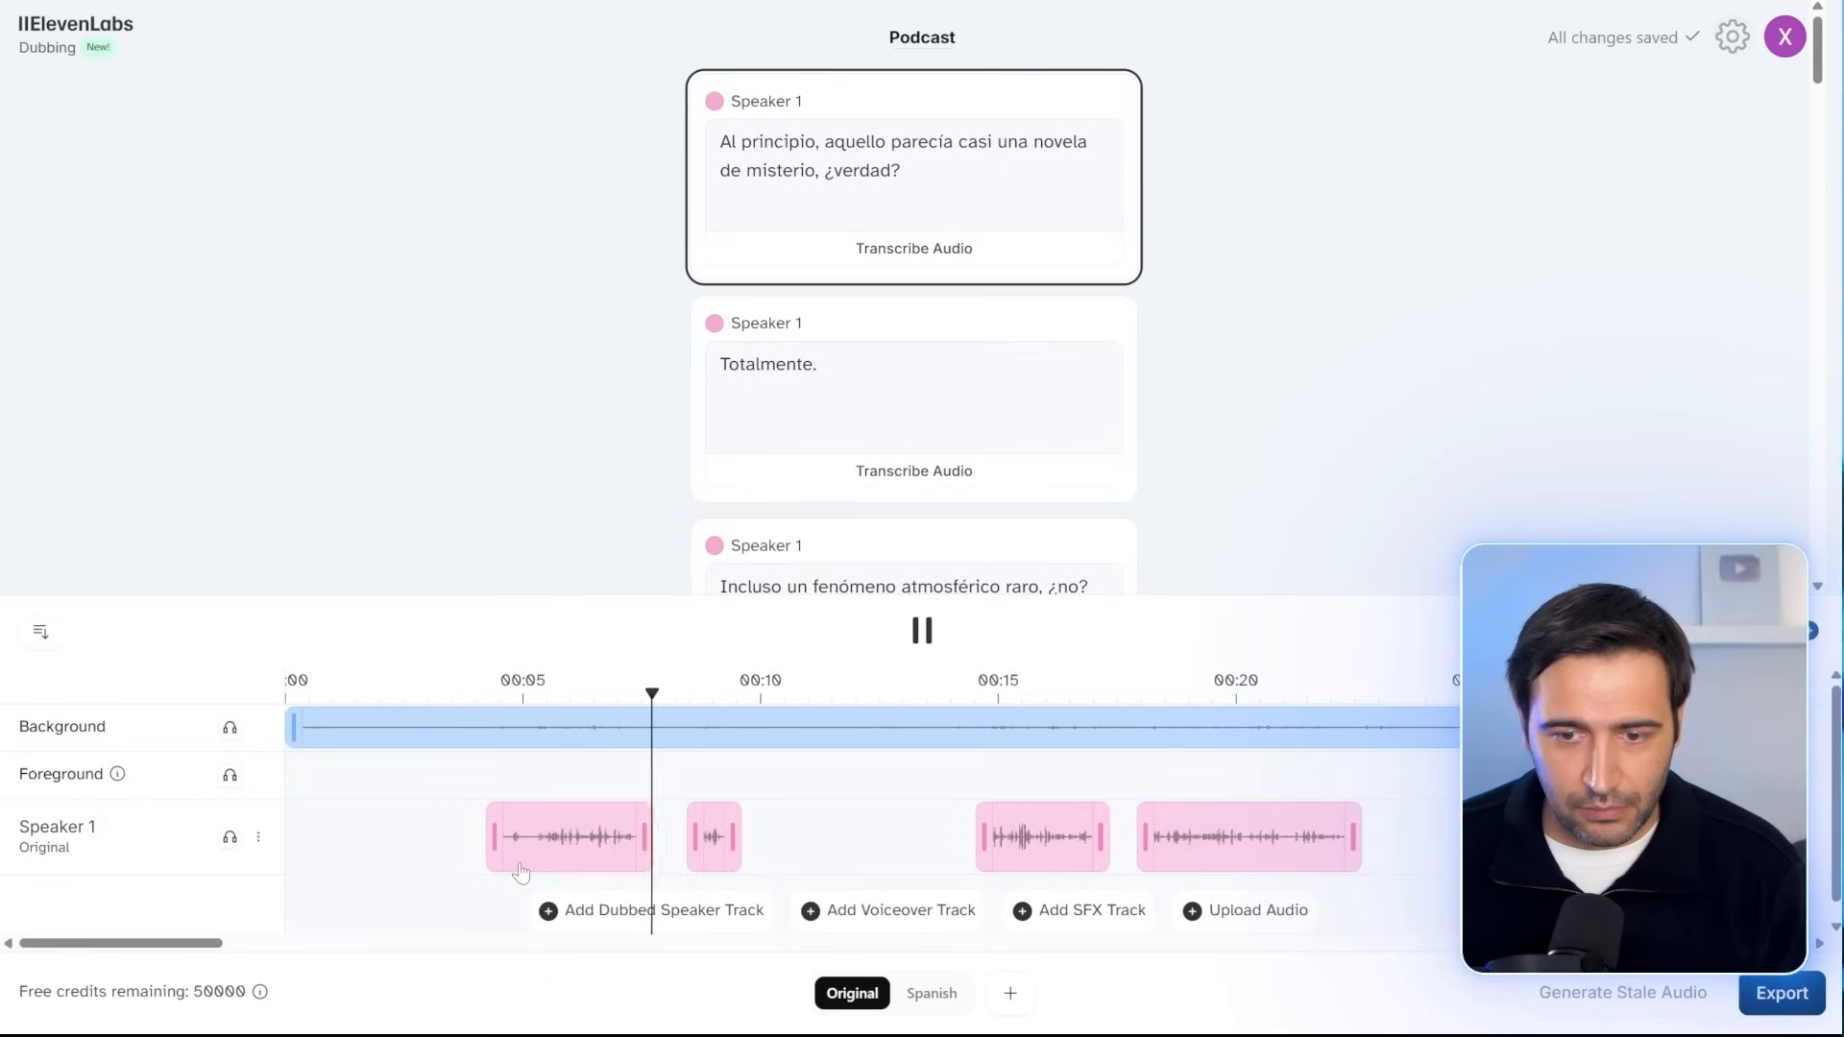
pyautogui.click(930, 636)
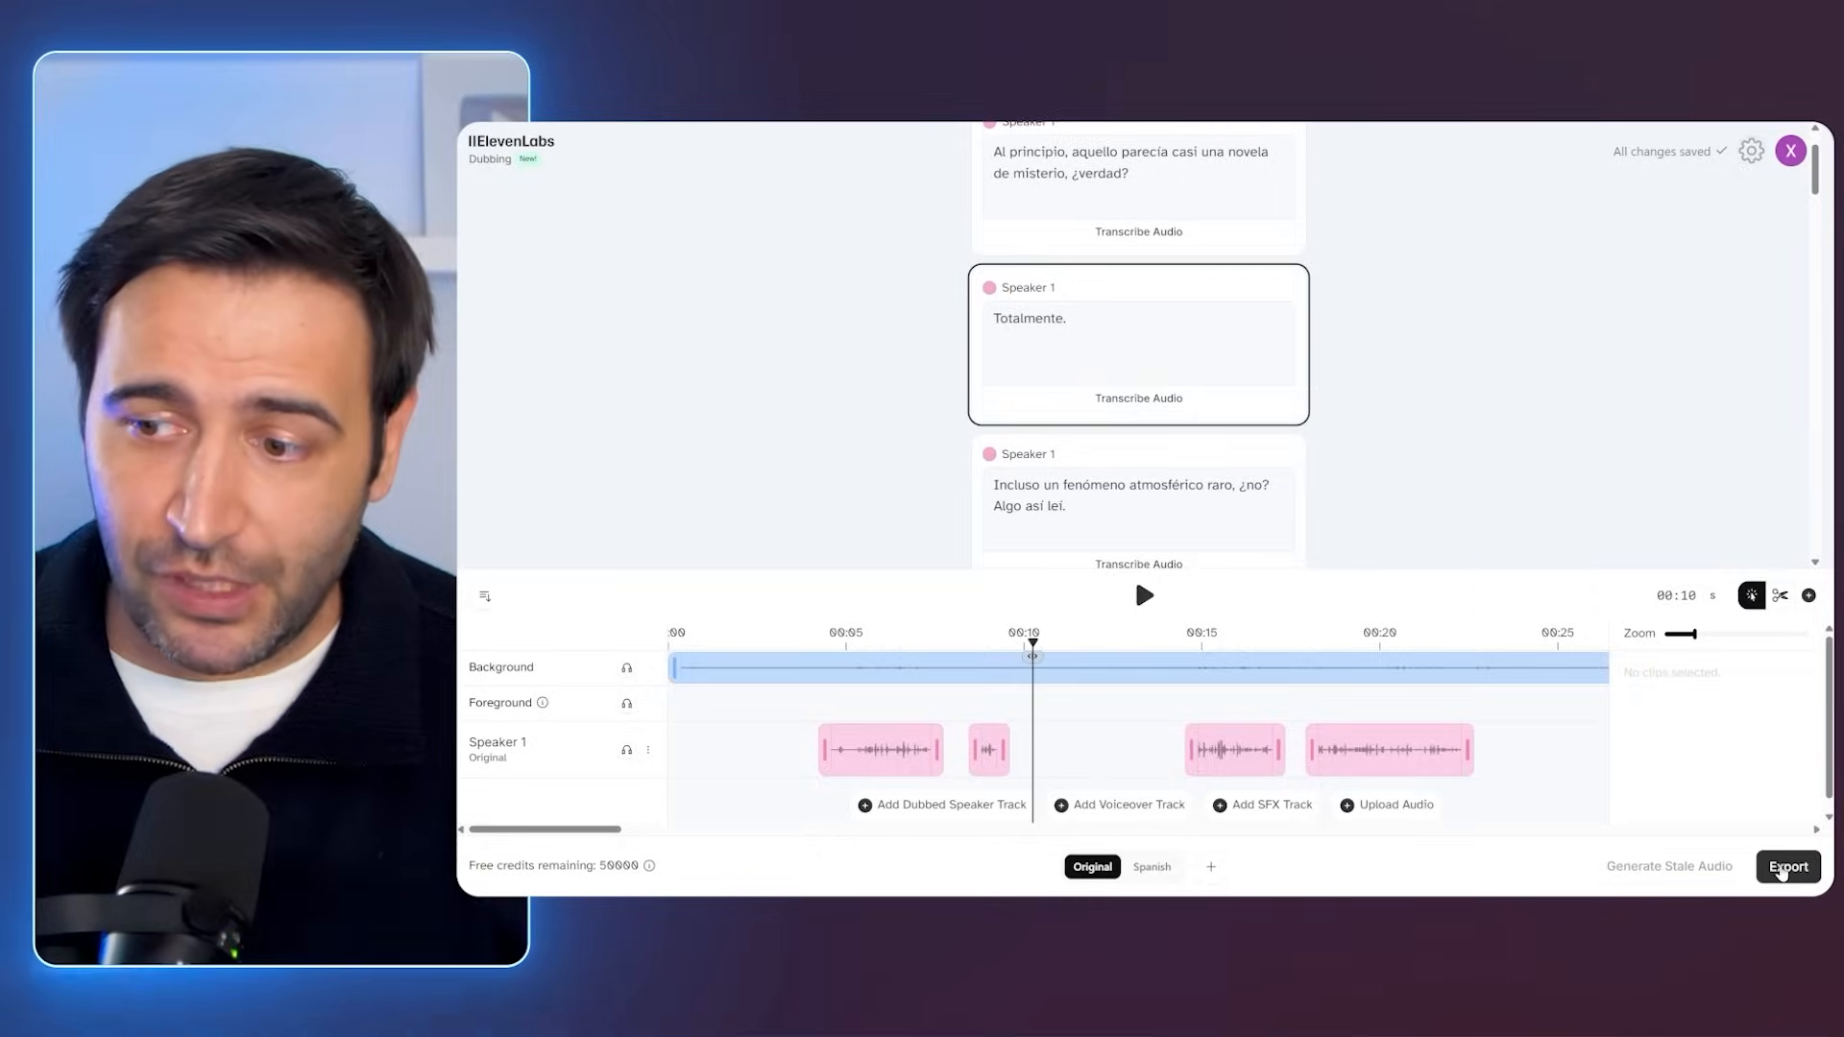
pyautogui.click(1781, 868)
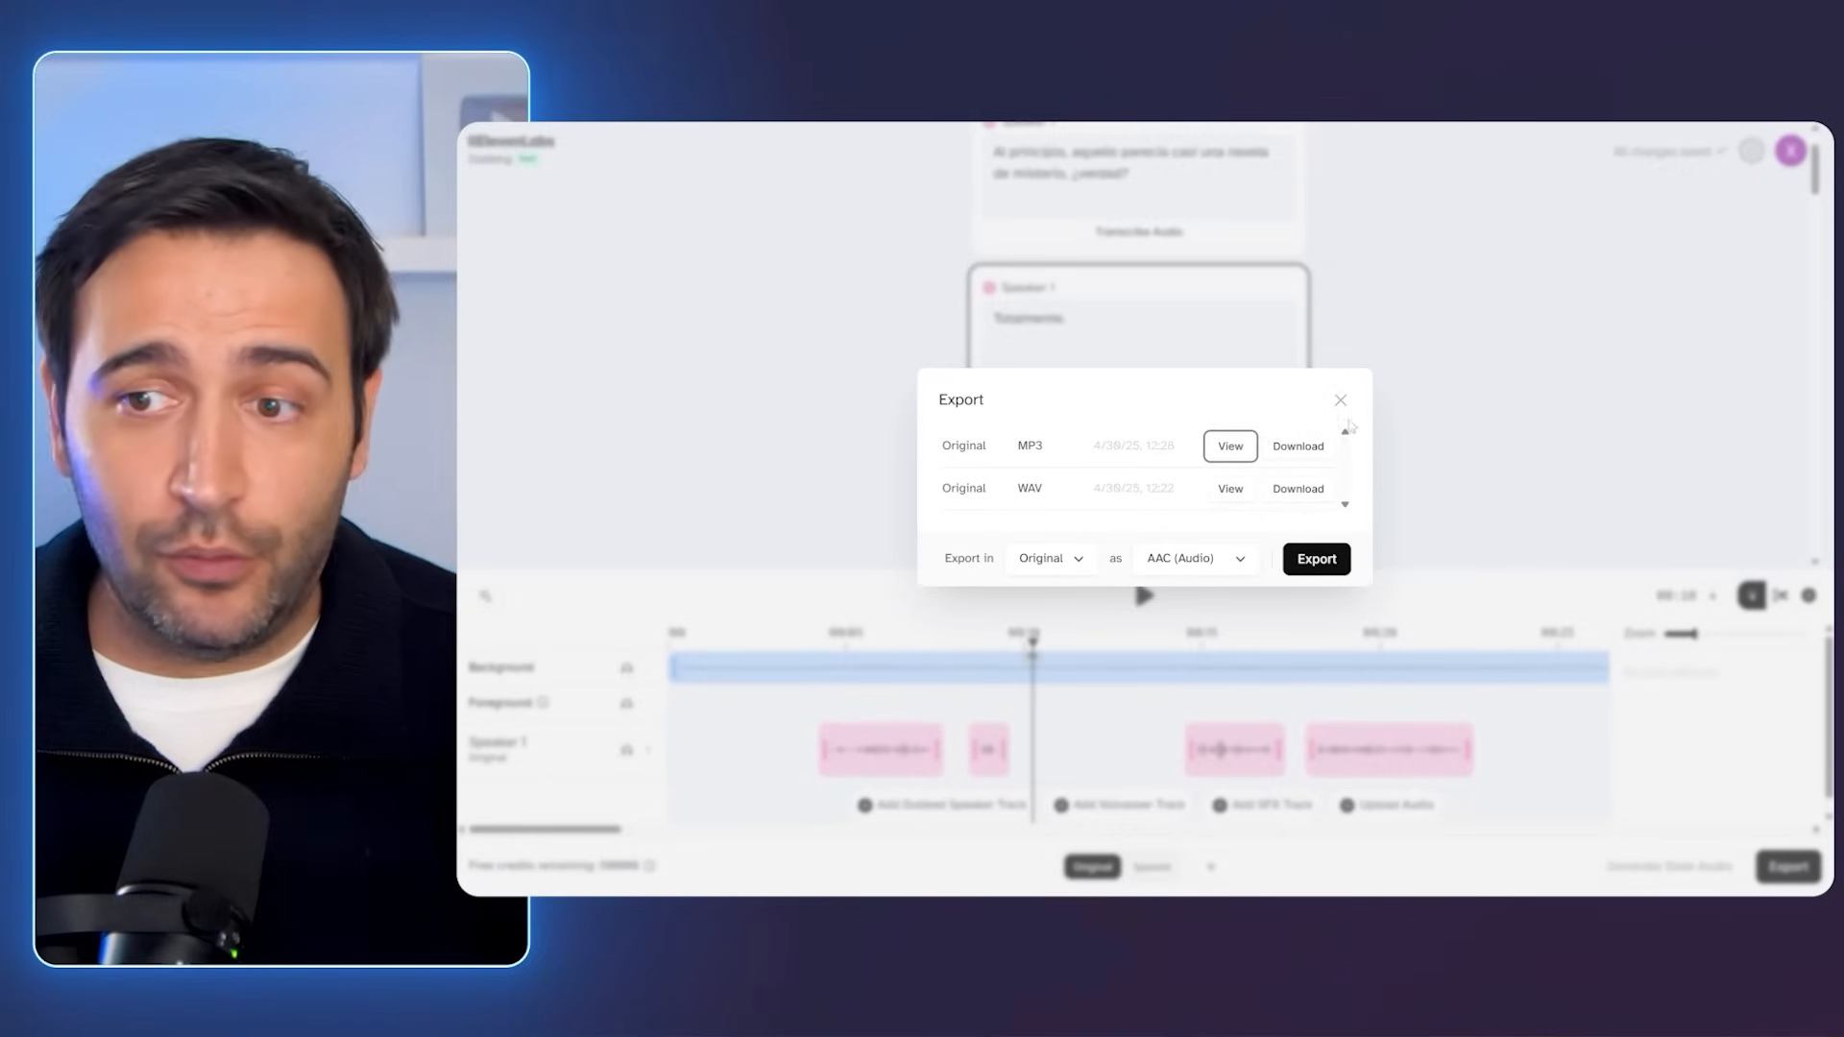
# Step: Leave the export options, switch to the Podcast (Duplicate) project, and listen to the opening of its Speaker 2 audio
pyautogui.click(1183, 373)
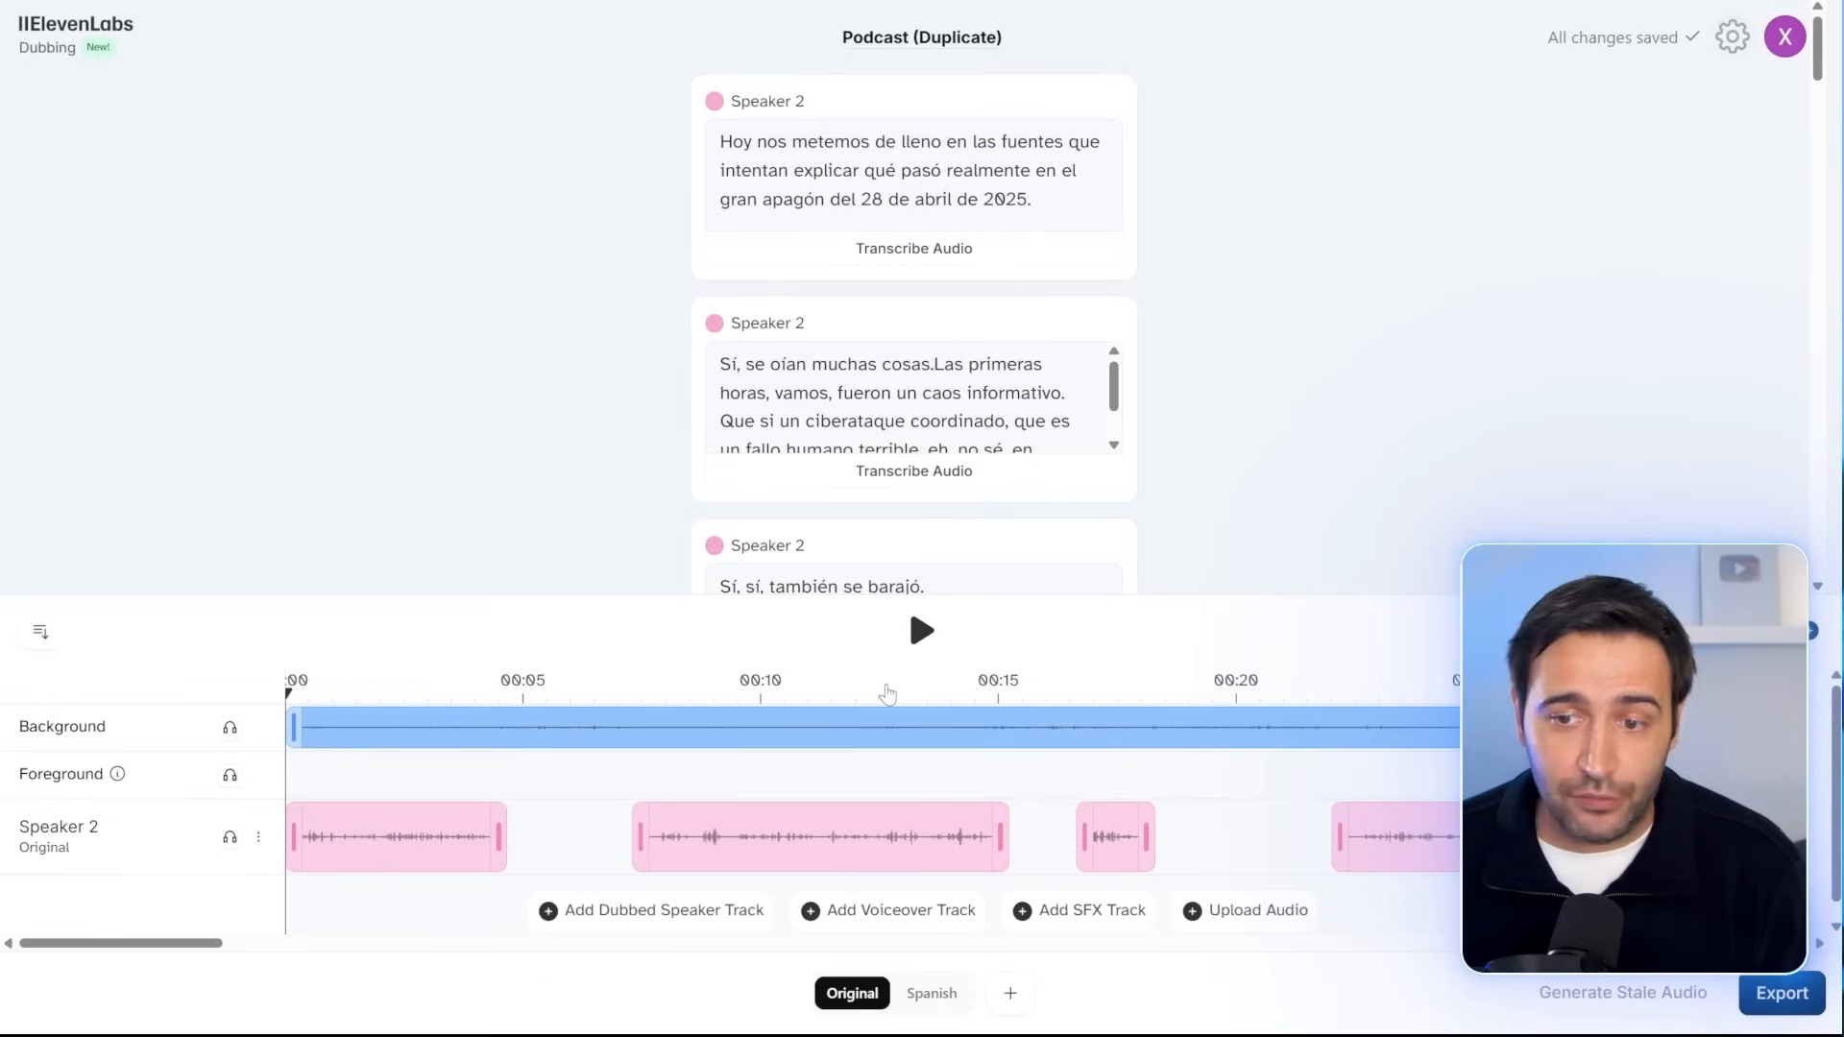
pyautogui.click(921, 633)
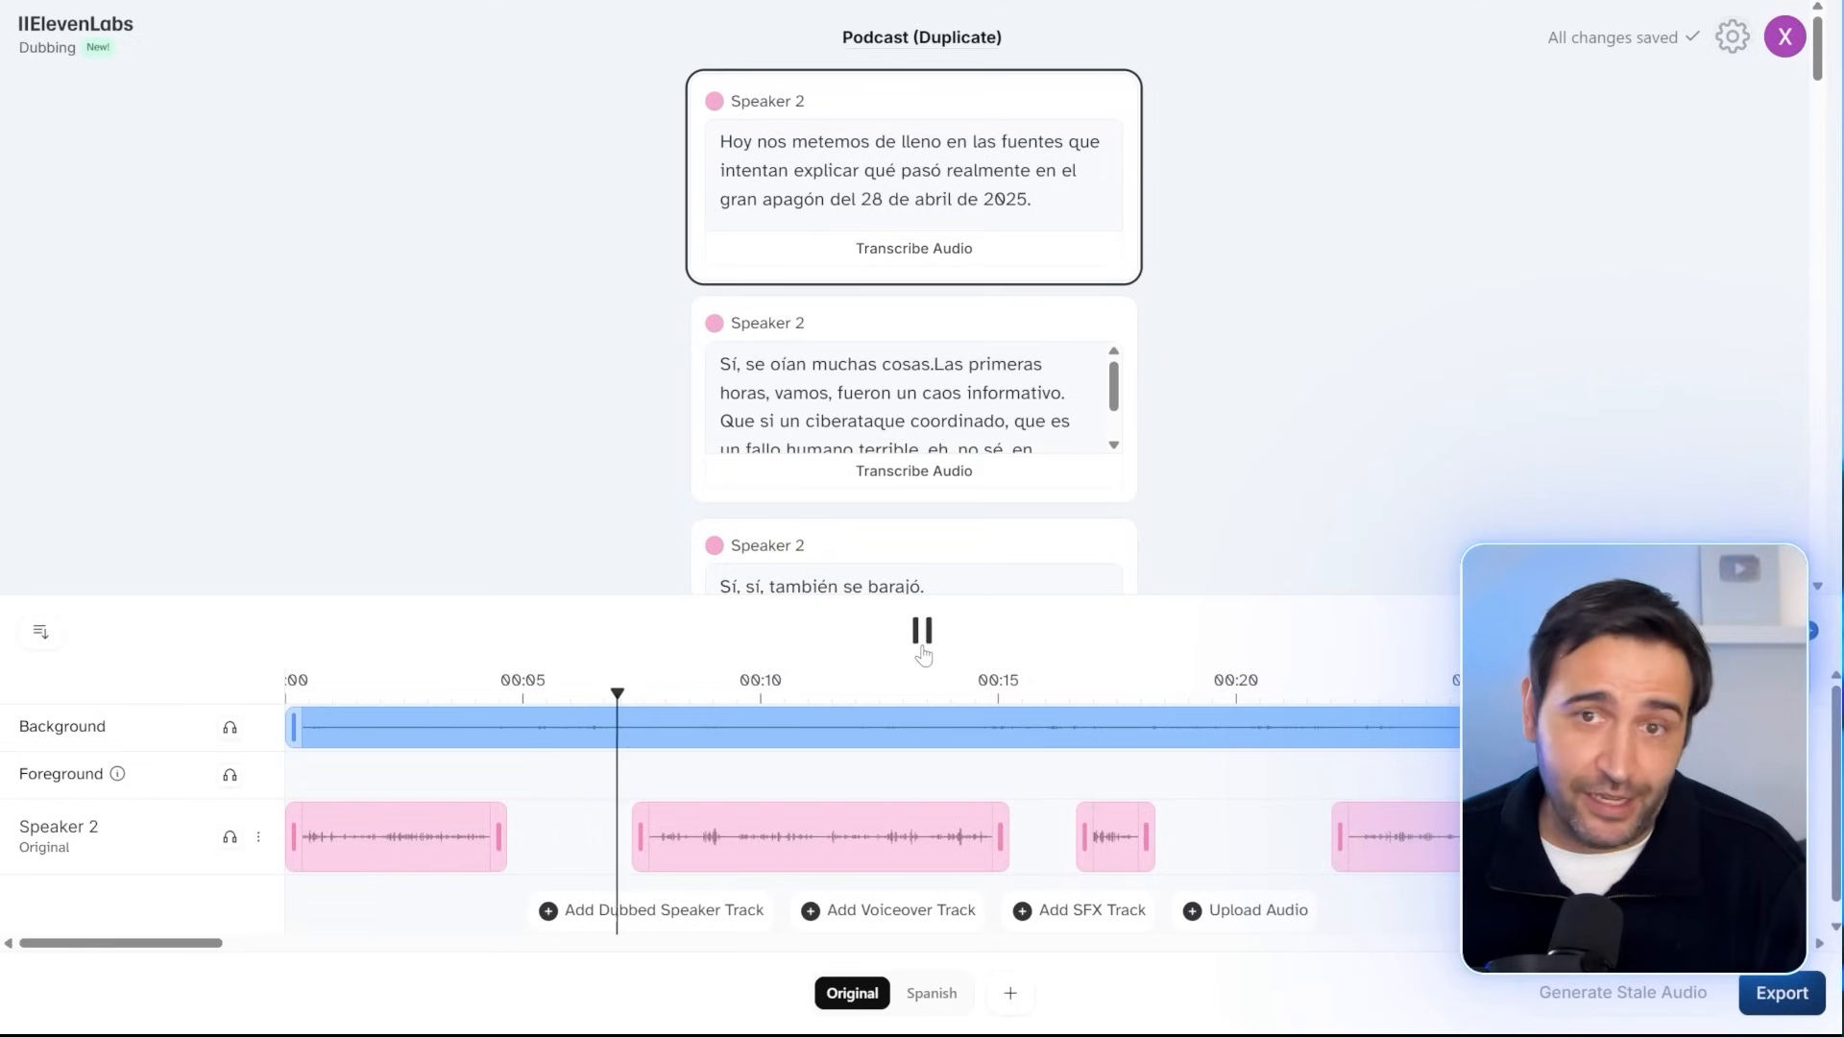
pyautogui.click(922, 650)
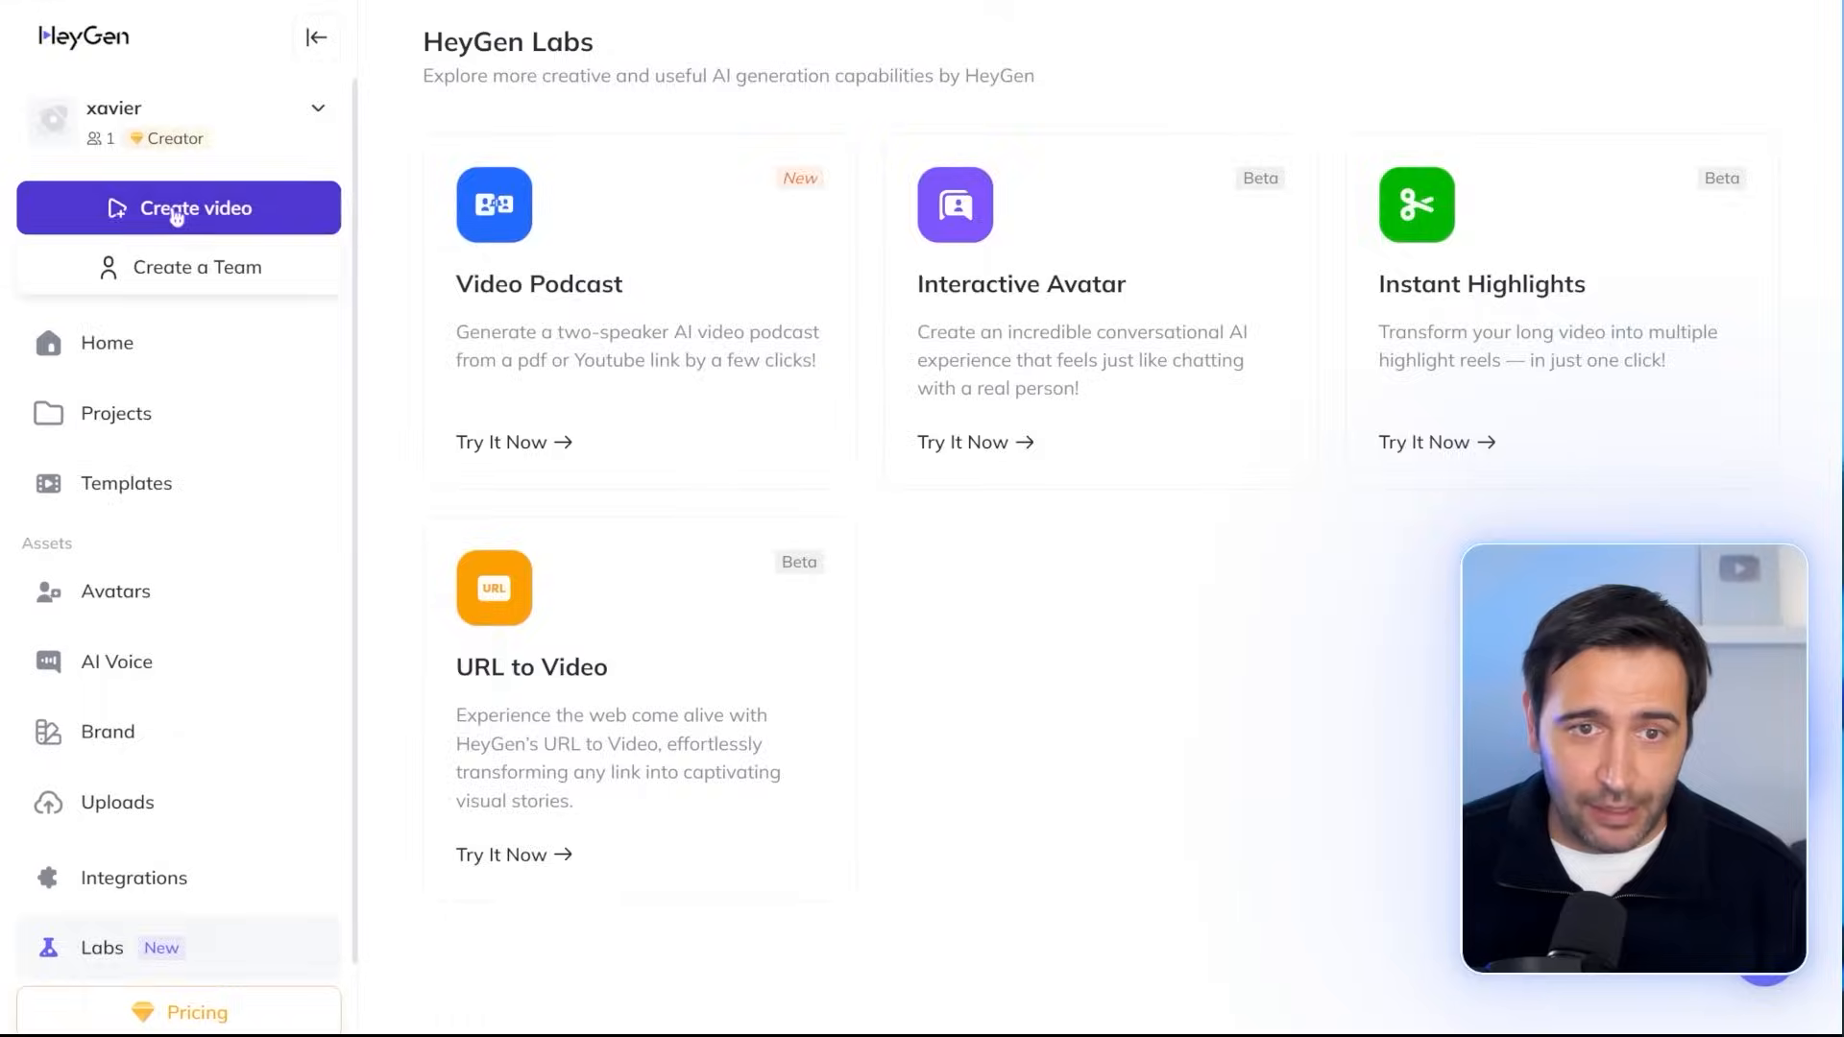
# Step: Switch to HeyGen and start a new landscape avatar video from scratch
pyautogui.click(587, 282)
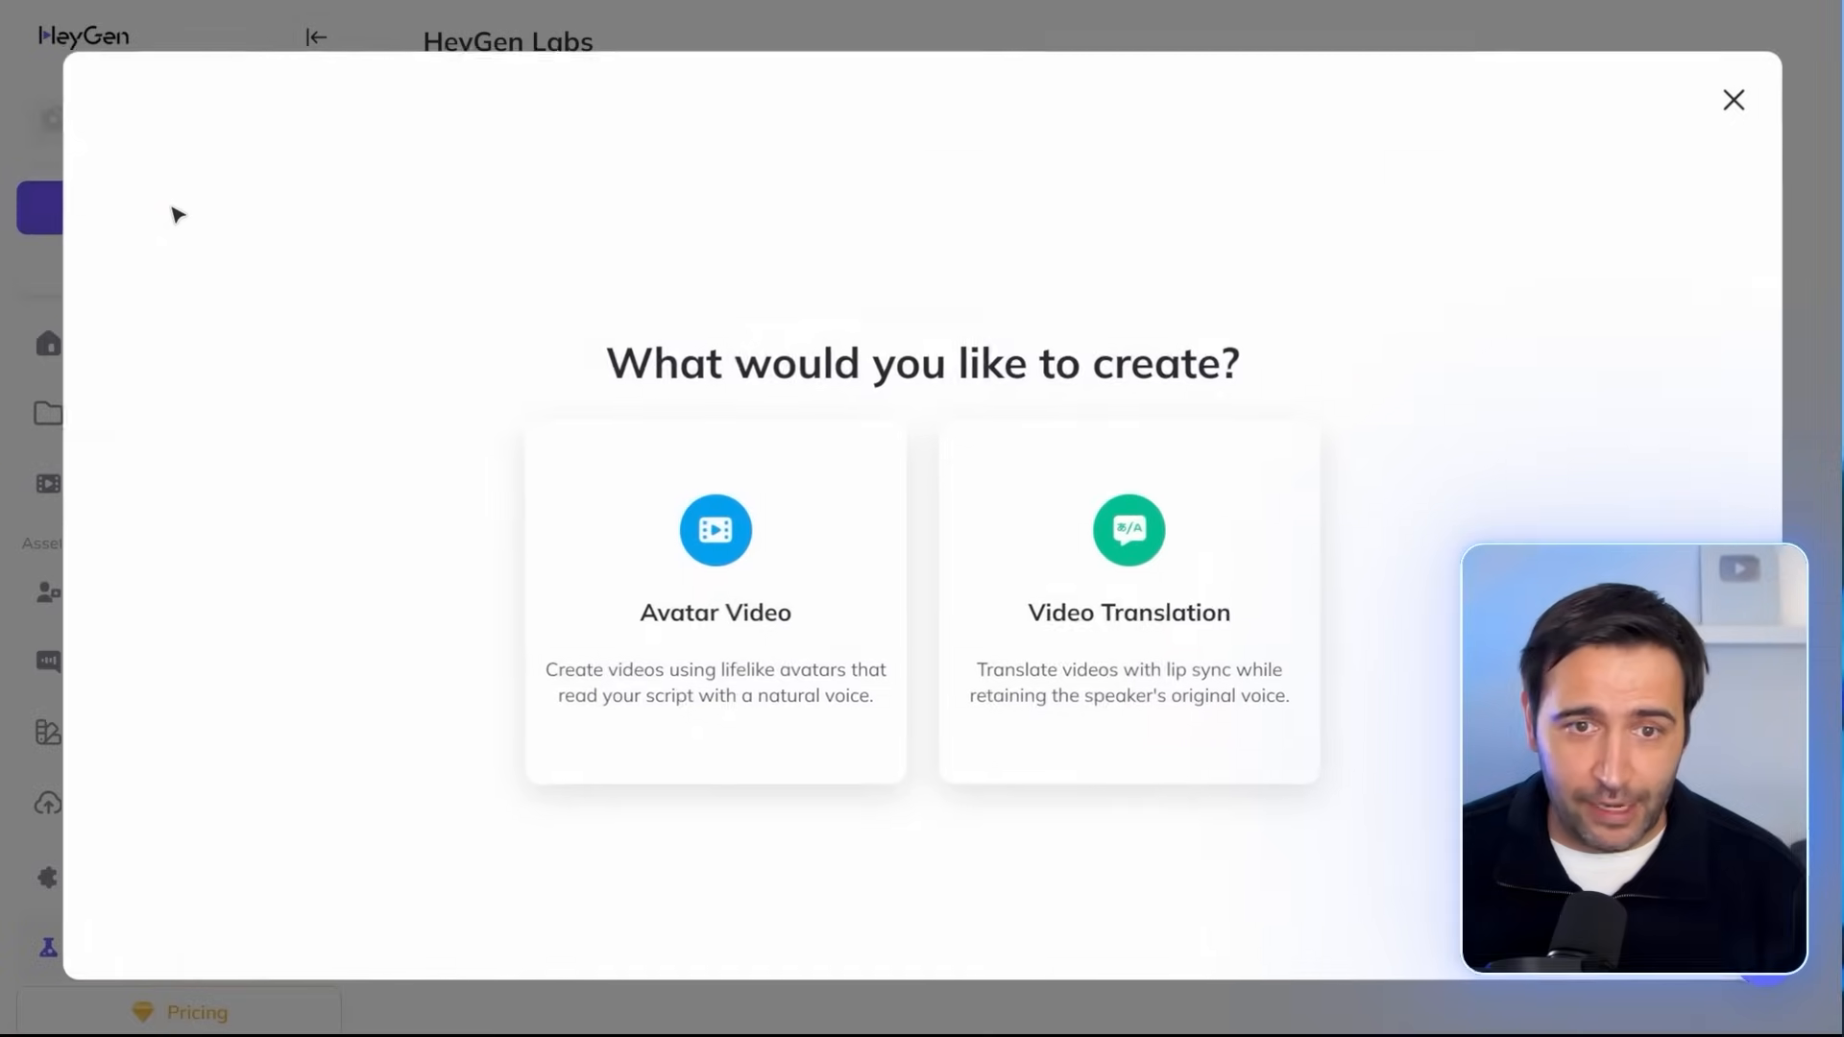
pyautogui.click(698, 604)
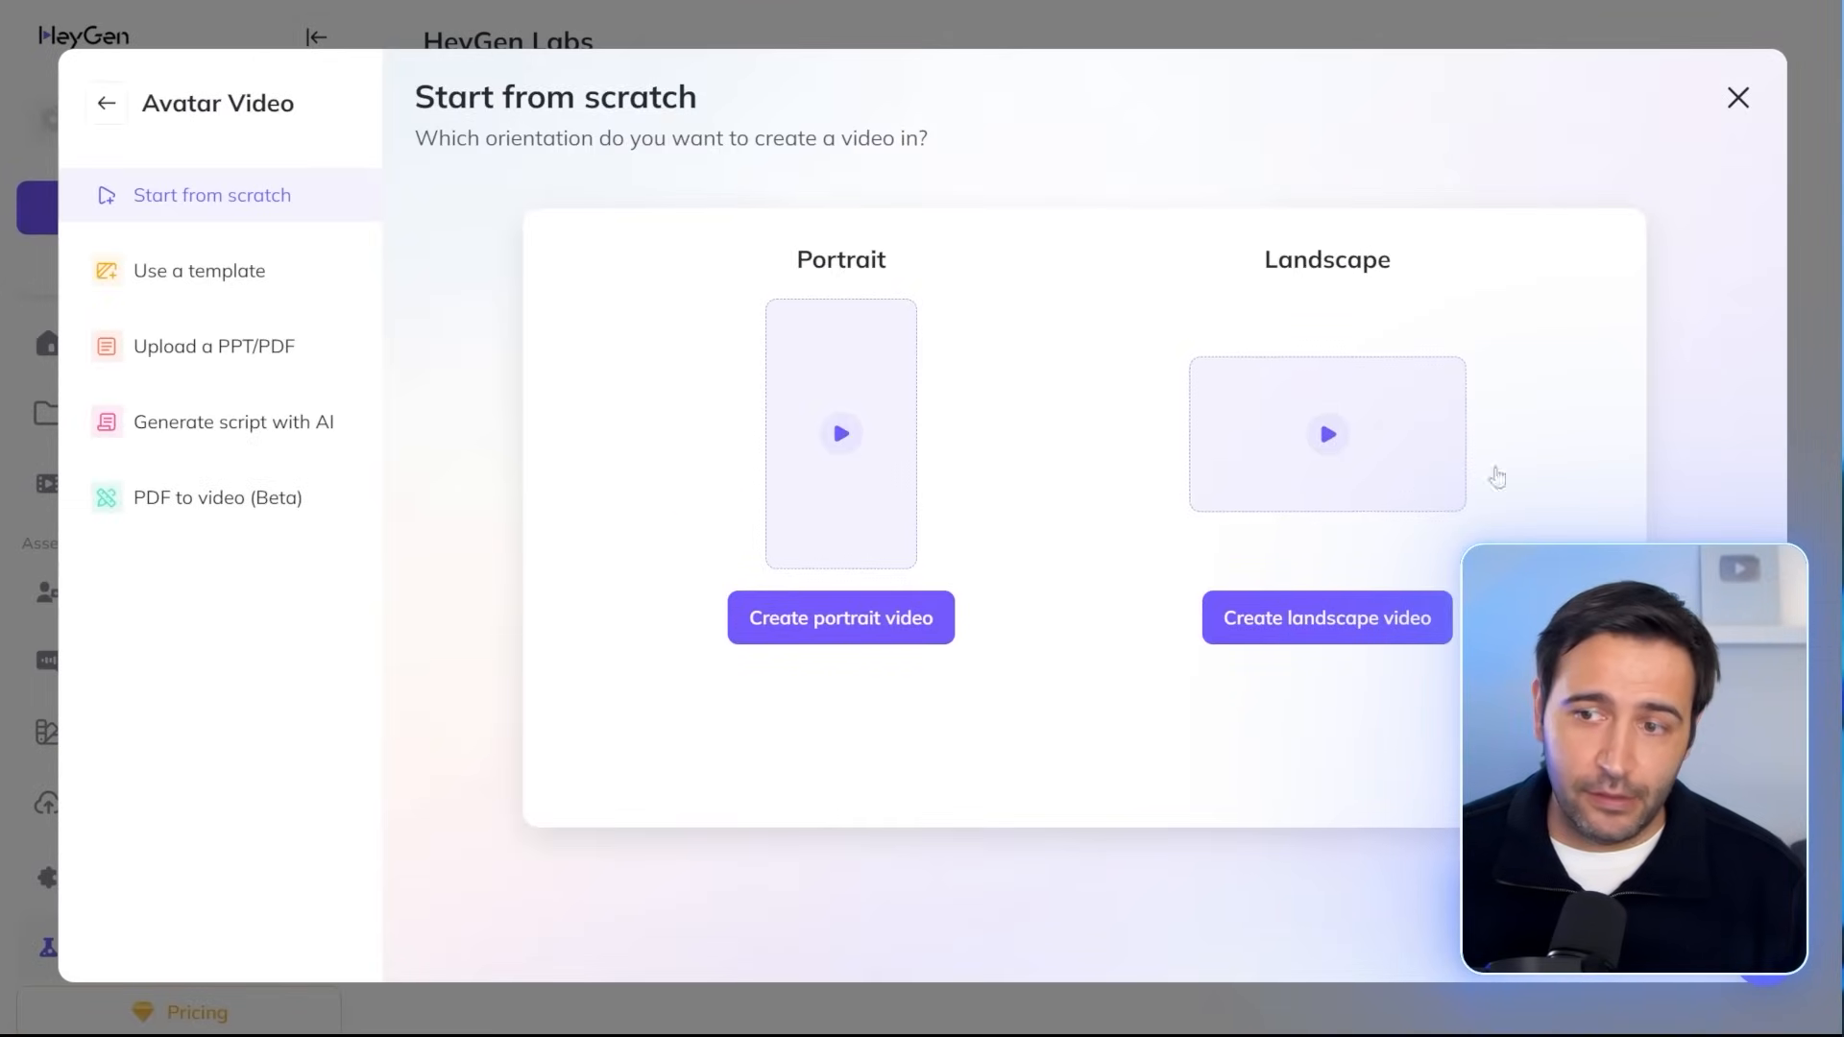
pyautogui.click(1282, 444)
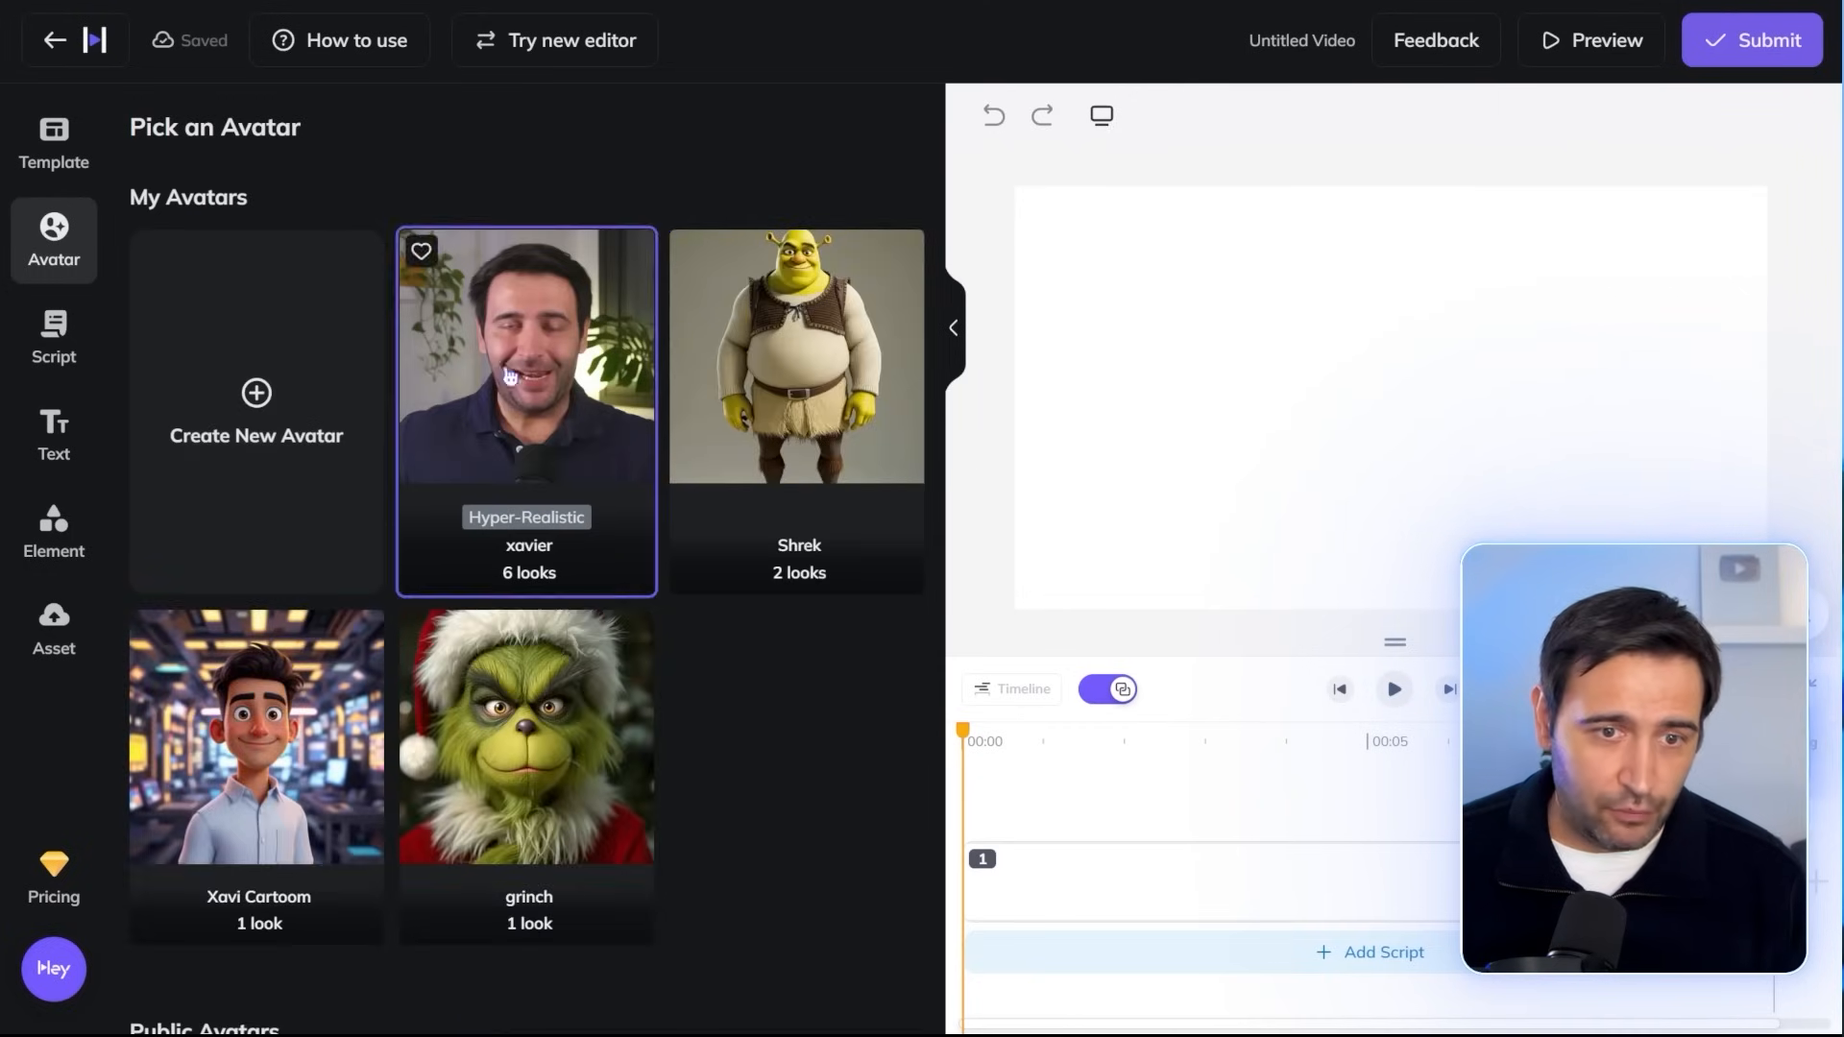
# Step: Filter the public avatars to the Lifestyle category and examine the seated presenters suitable for a two-host podcast
pyautogui.scroll(-5, 637, 548)
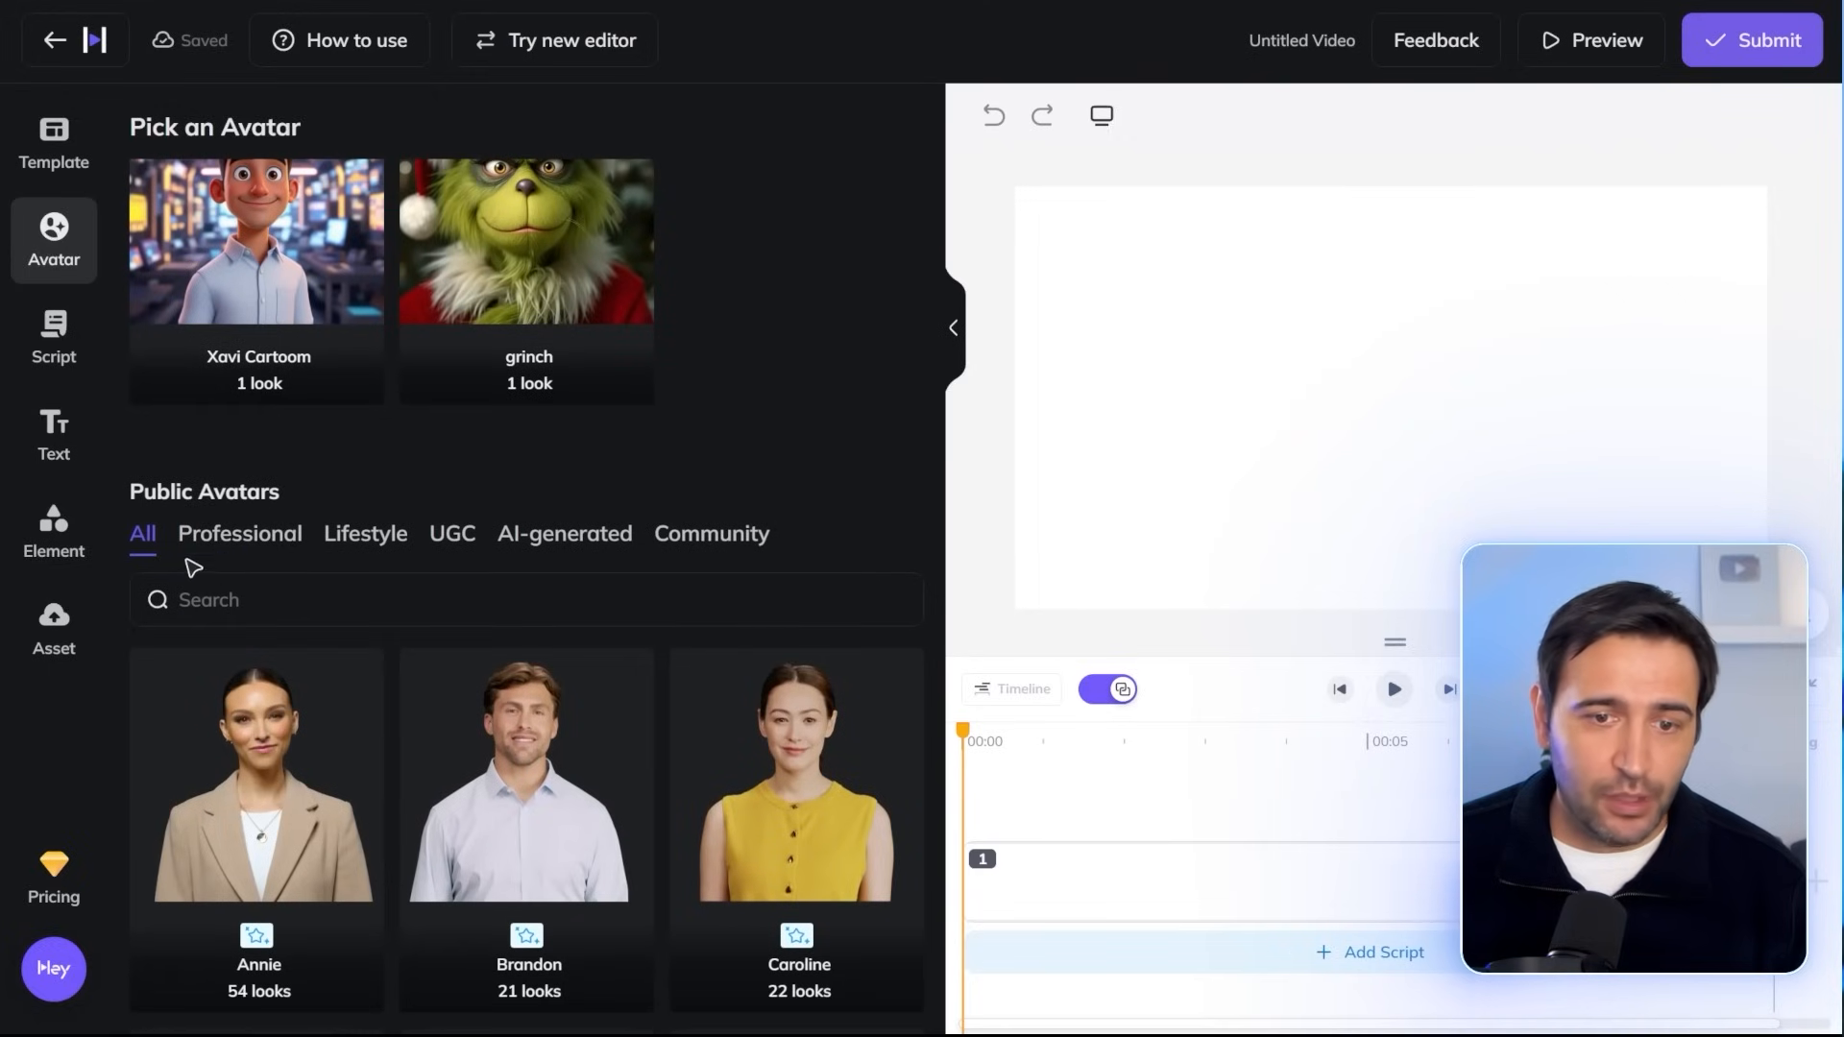
pyautogui.click(365, 550)
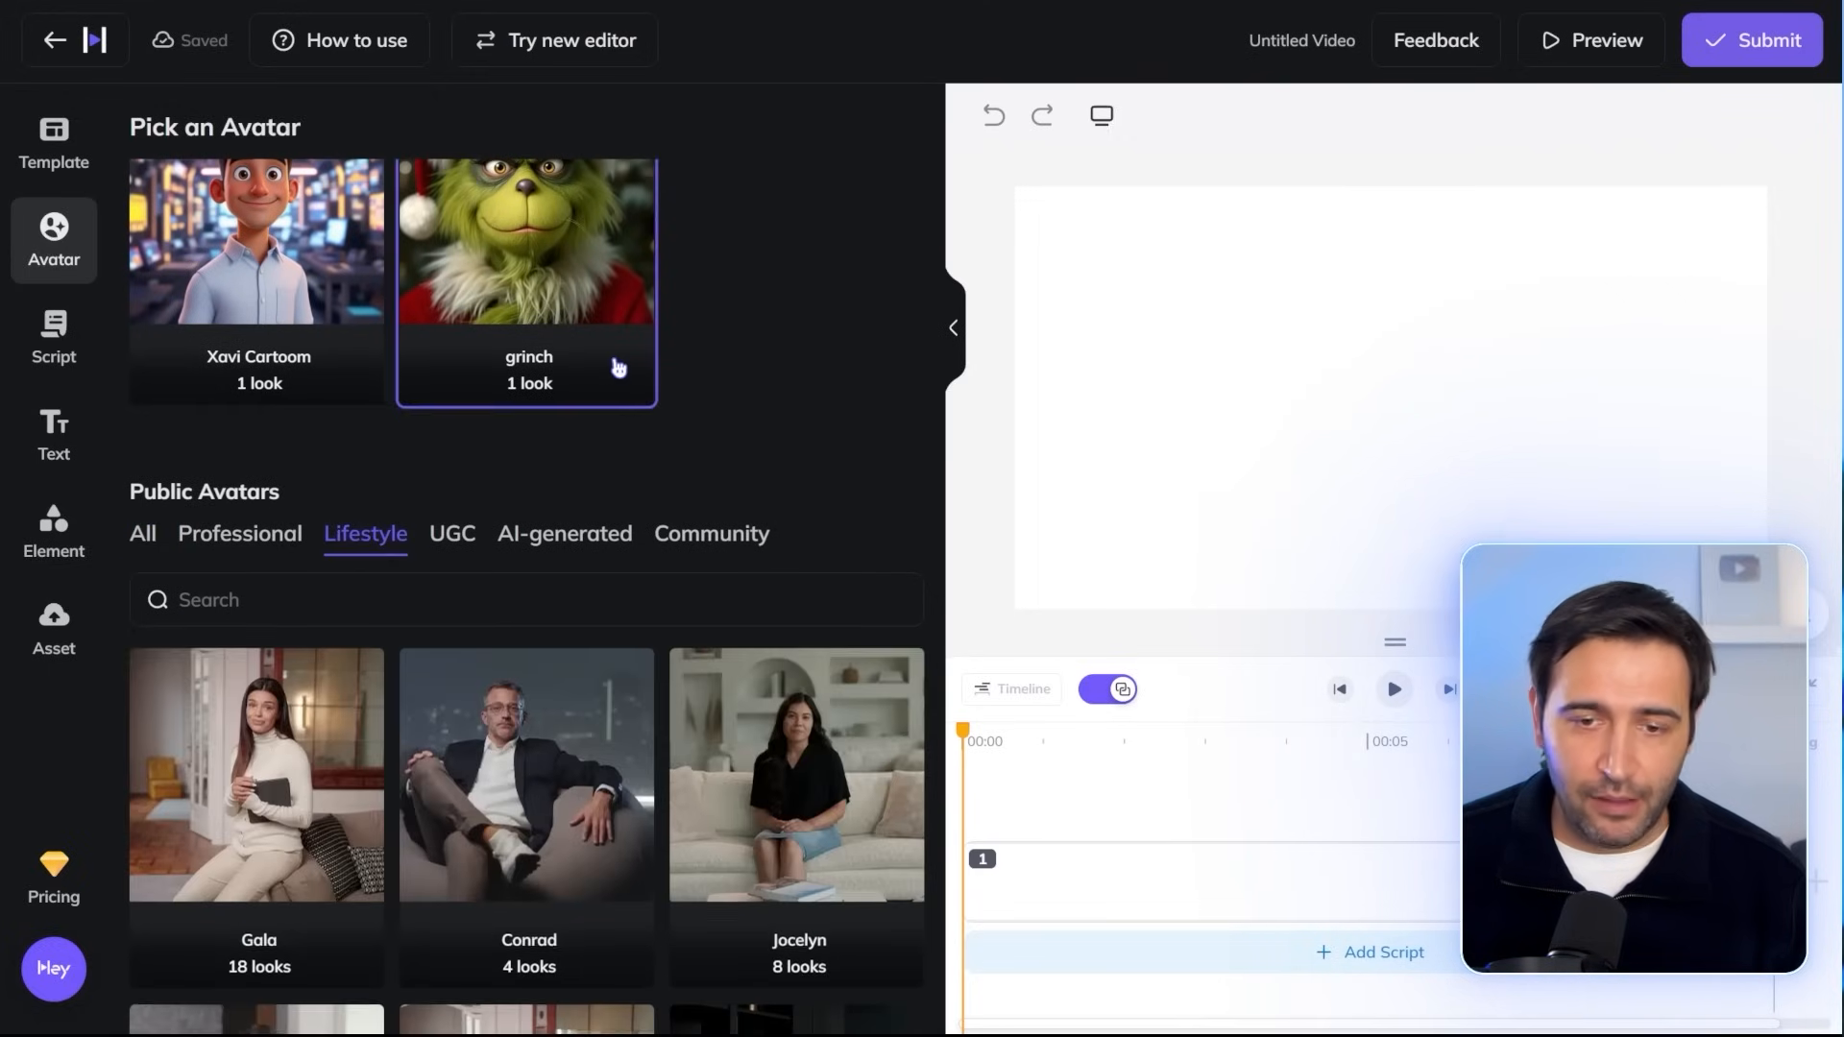
pyautogui.scroll(-3, 627, 415)
pyautogui.scroll(-3, 260, 662)
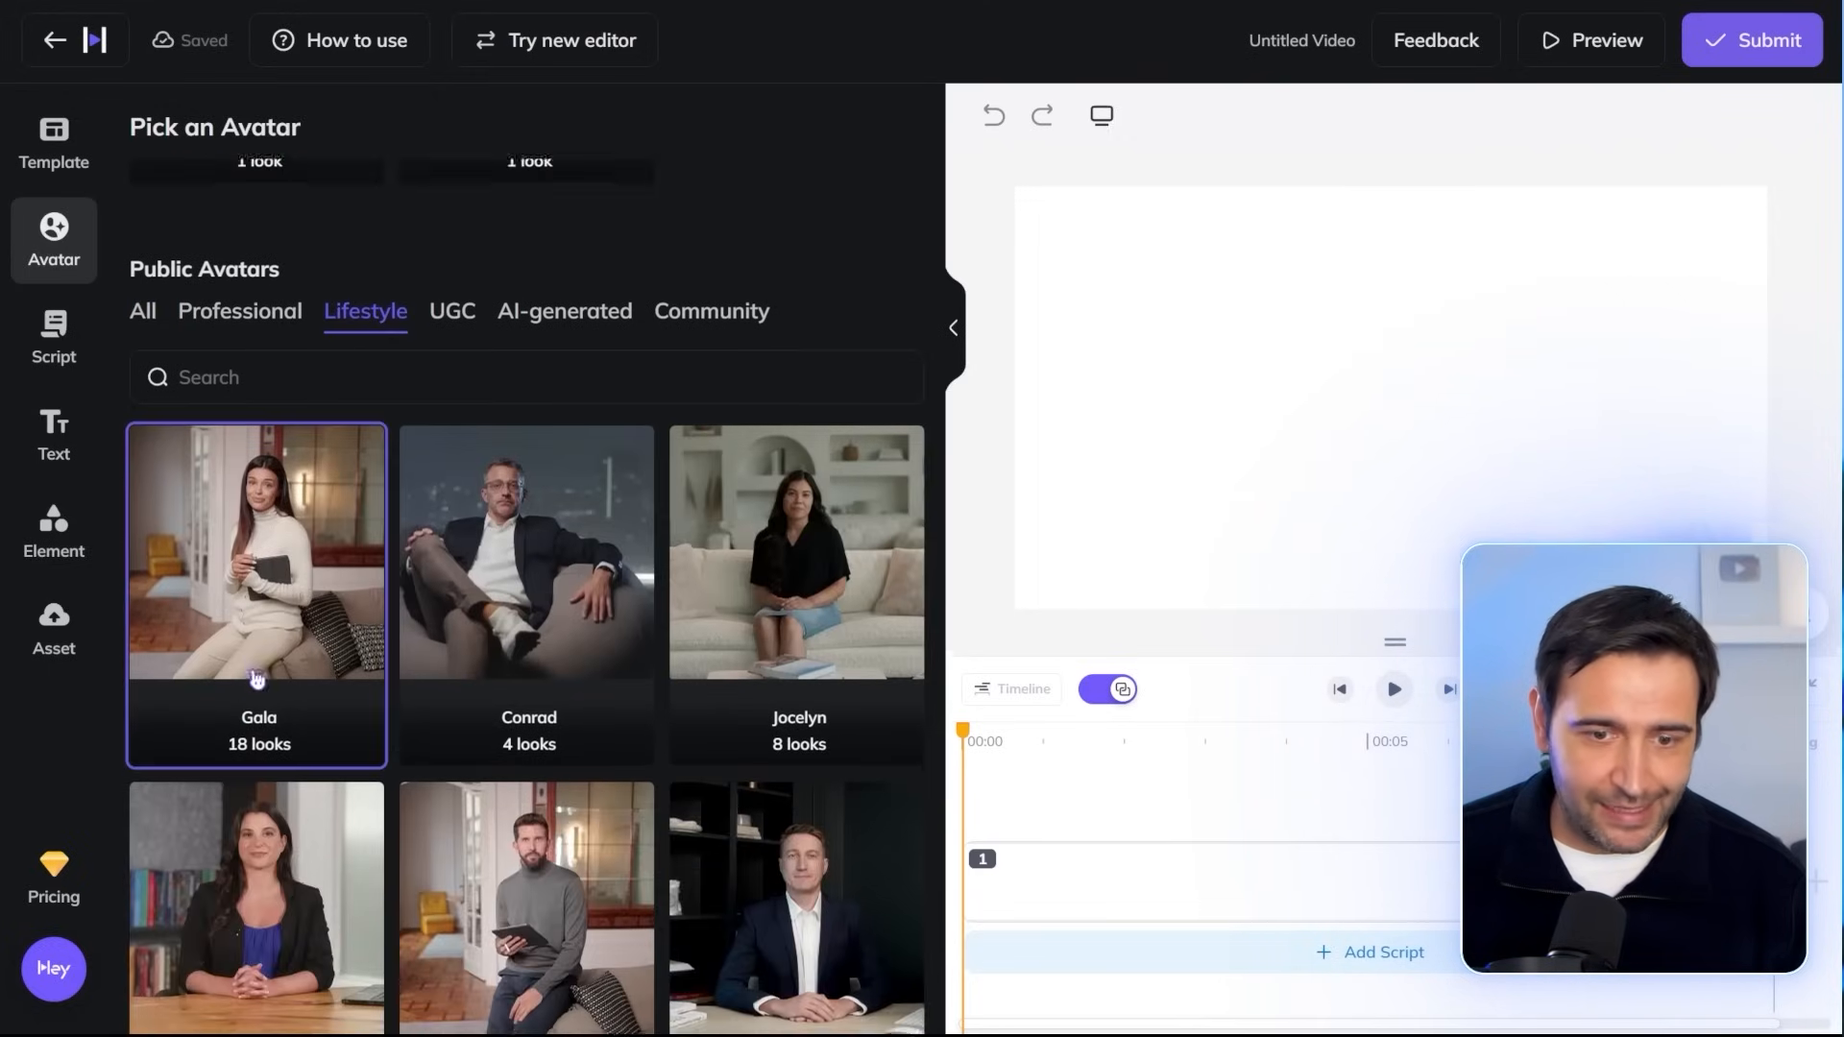
pyautogui.scroll(-3, 661, 493)
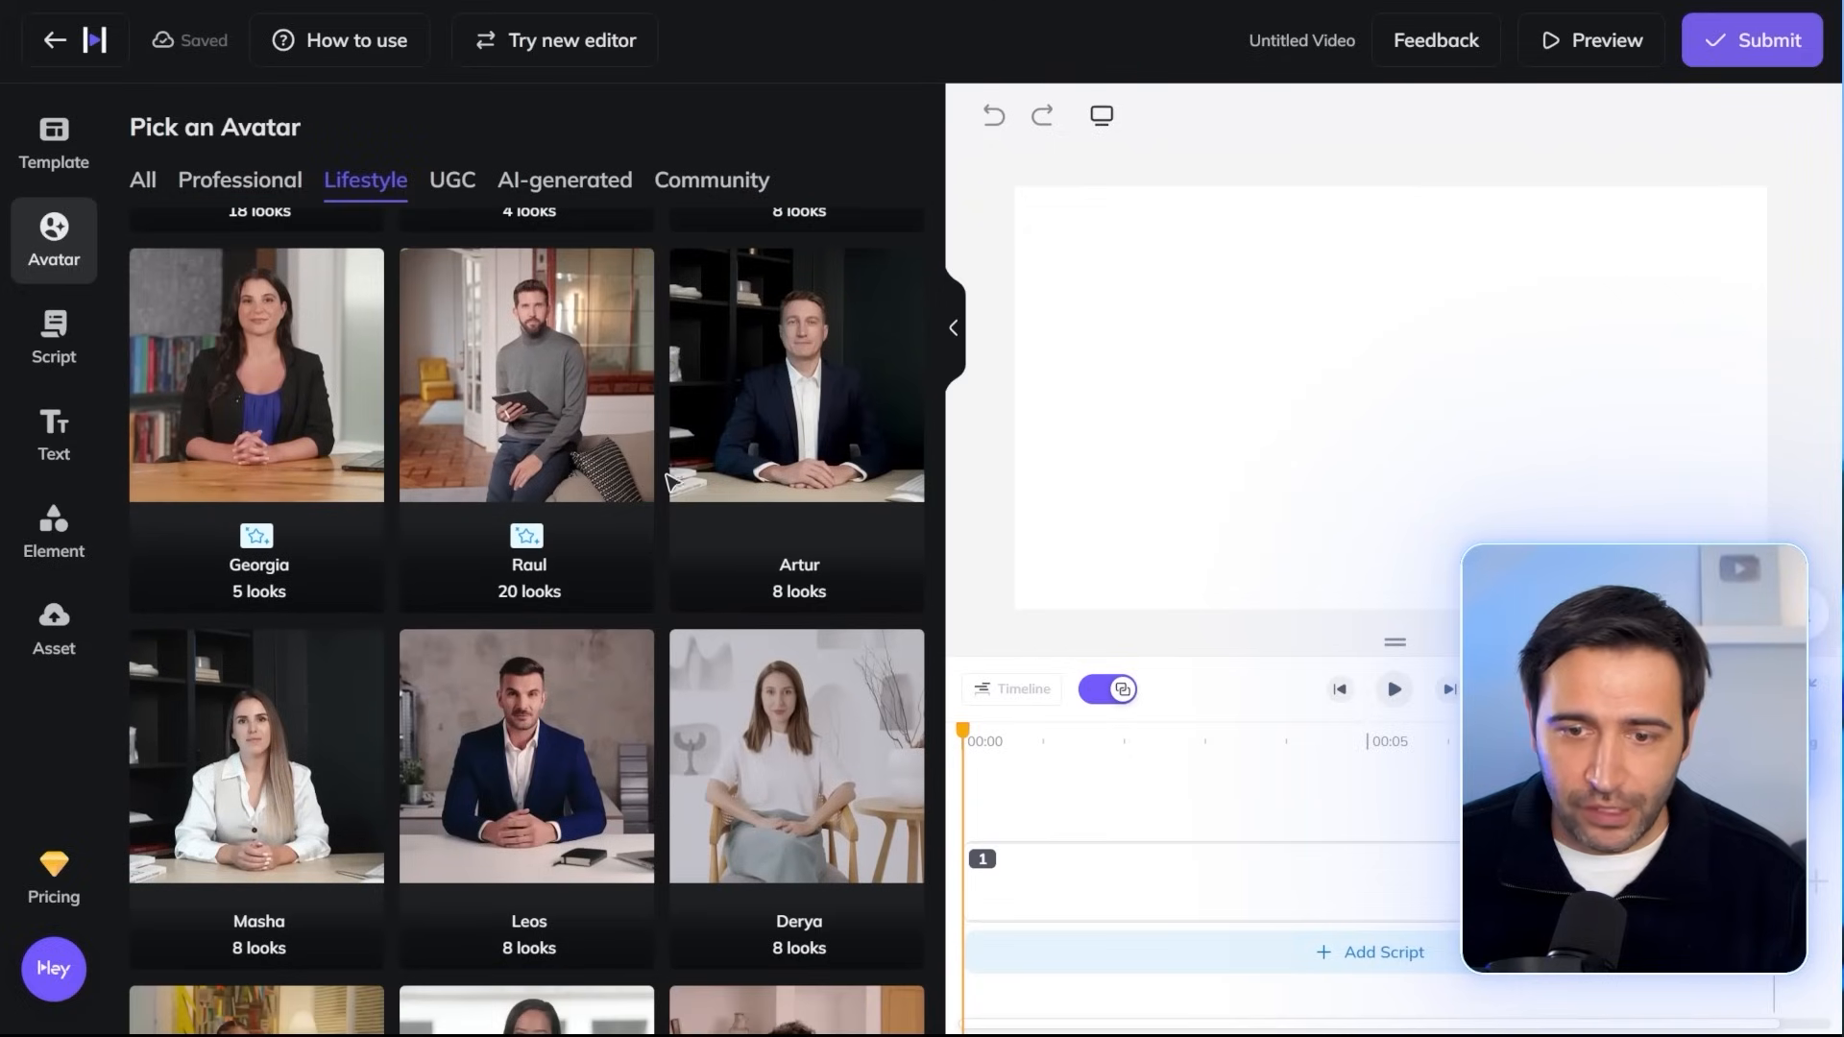
pyautogui.scroll(-6, 666, 475)
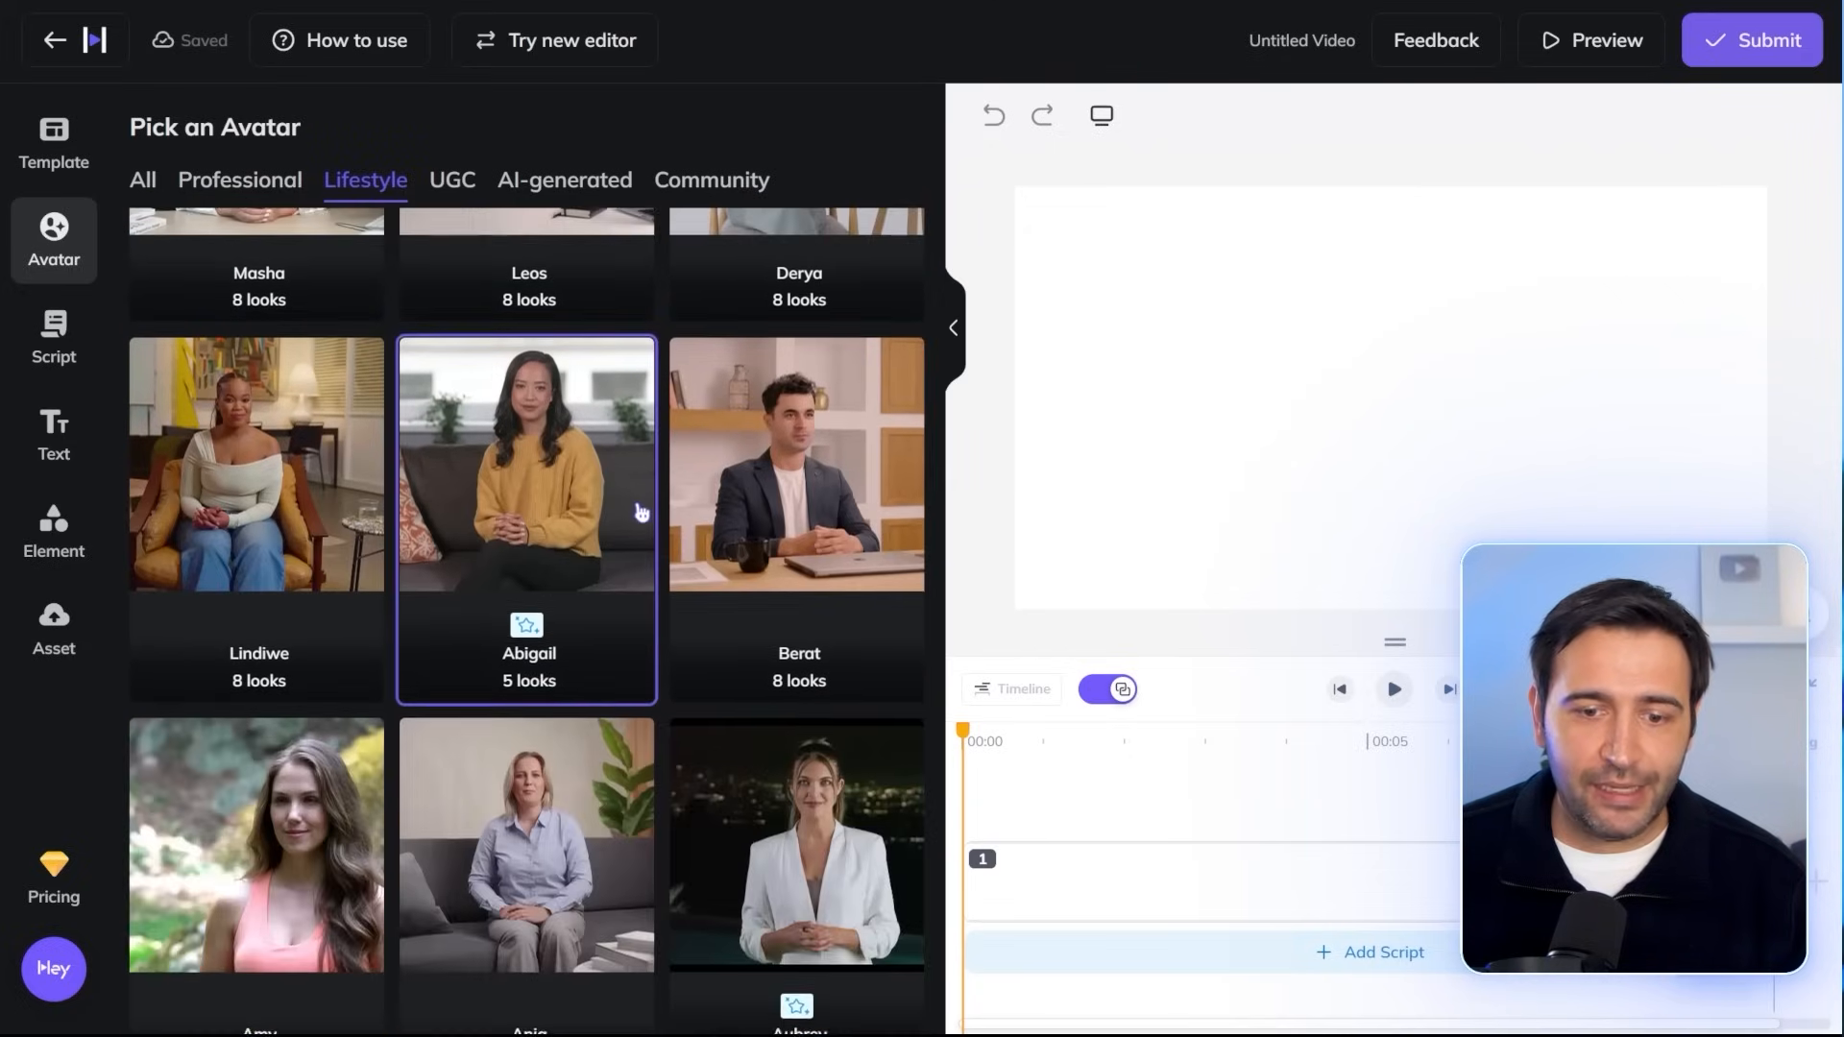
pyautogui.scroll(6, 644, 517)
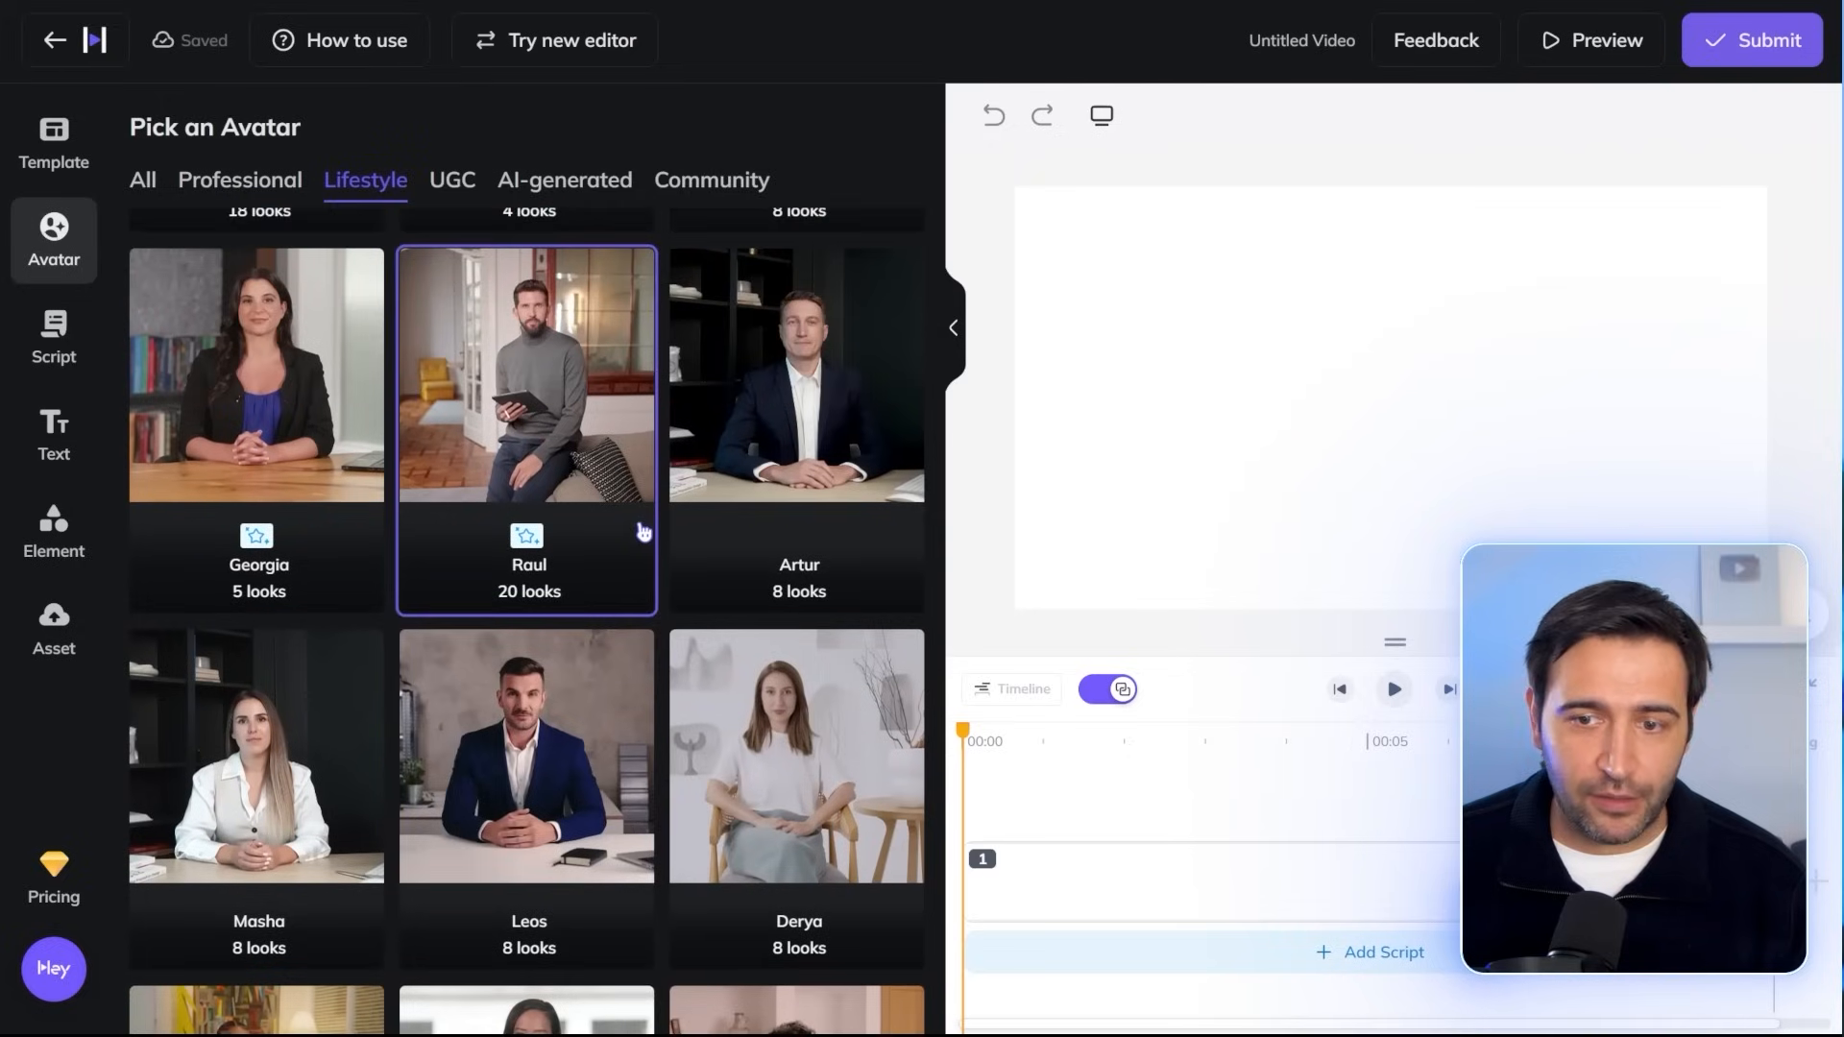
pyautogui.scroll(-1, 365, 699)
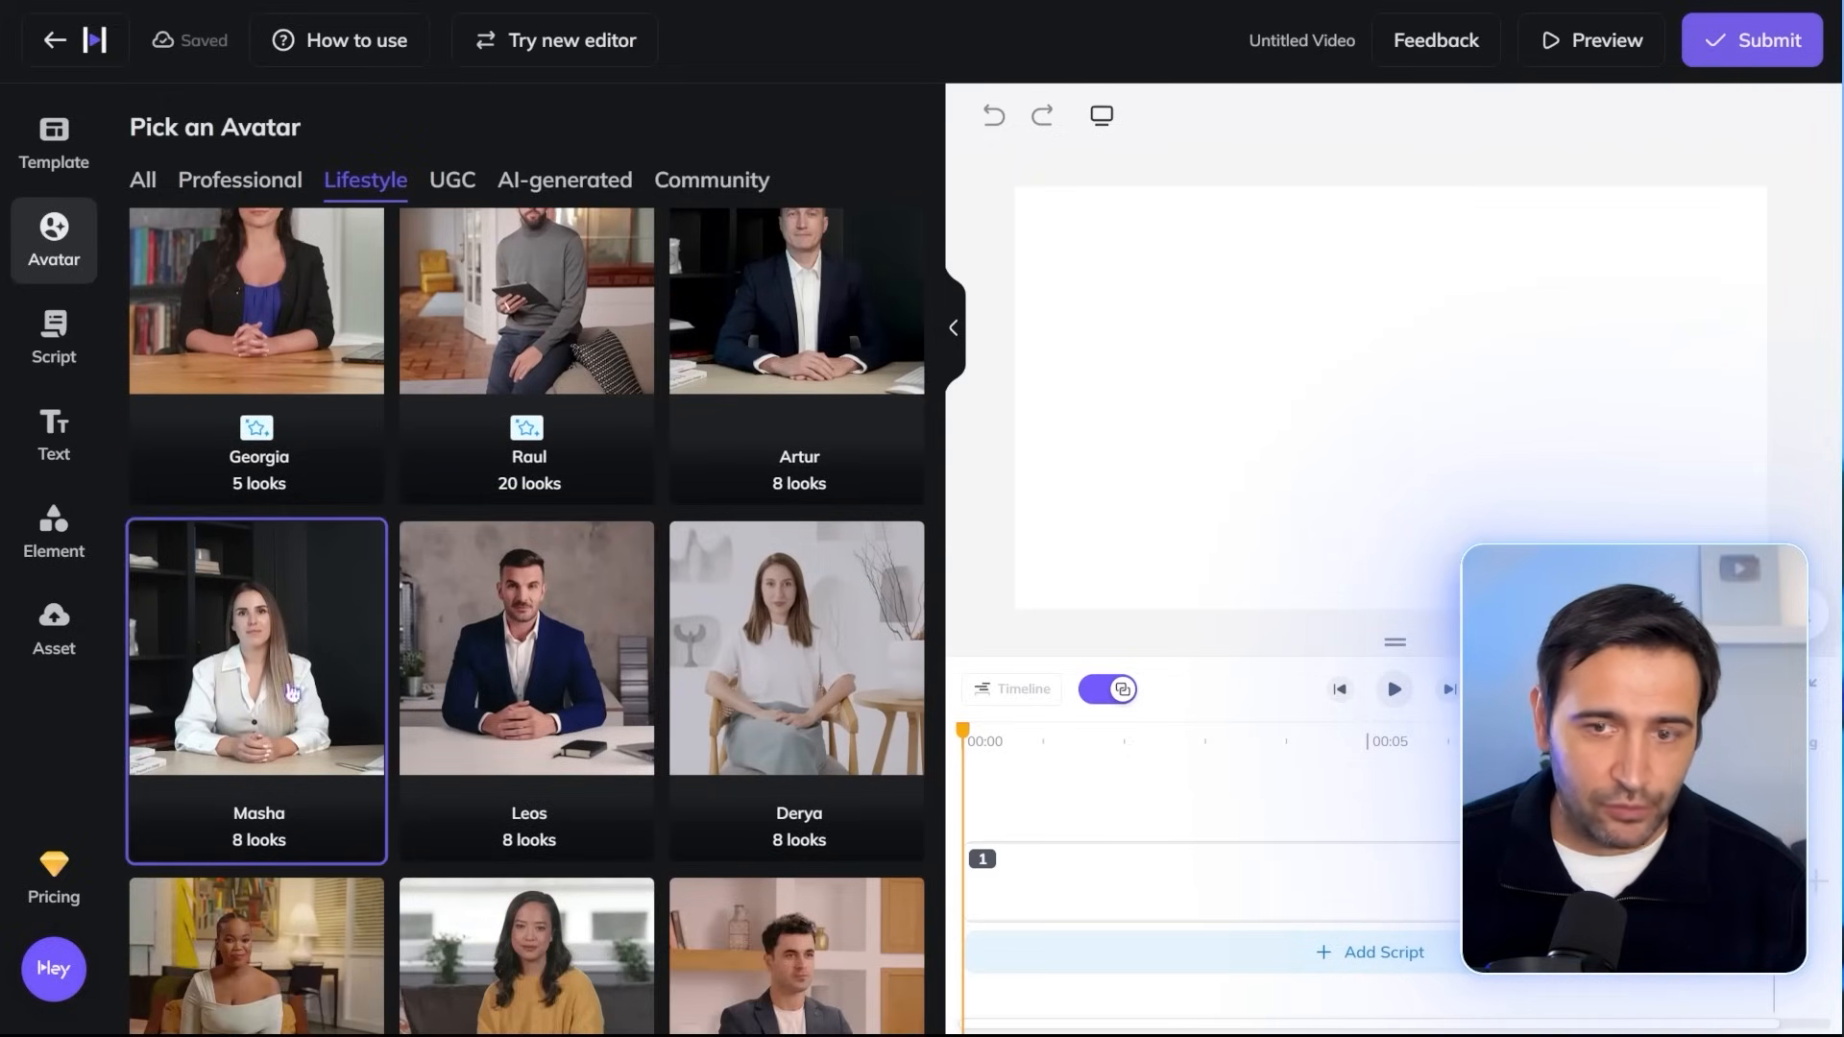
pyautogui.scroll(1, 797, 403)
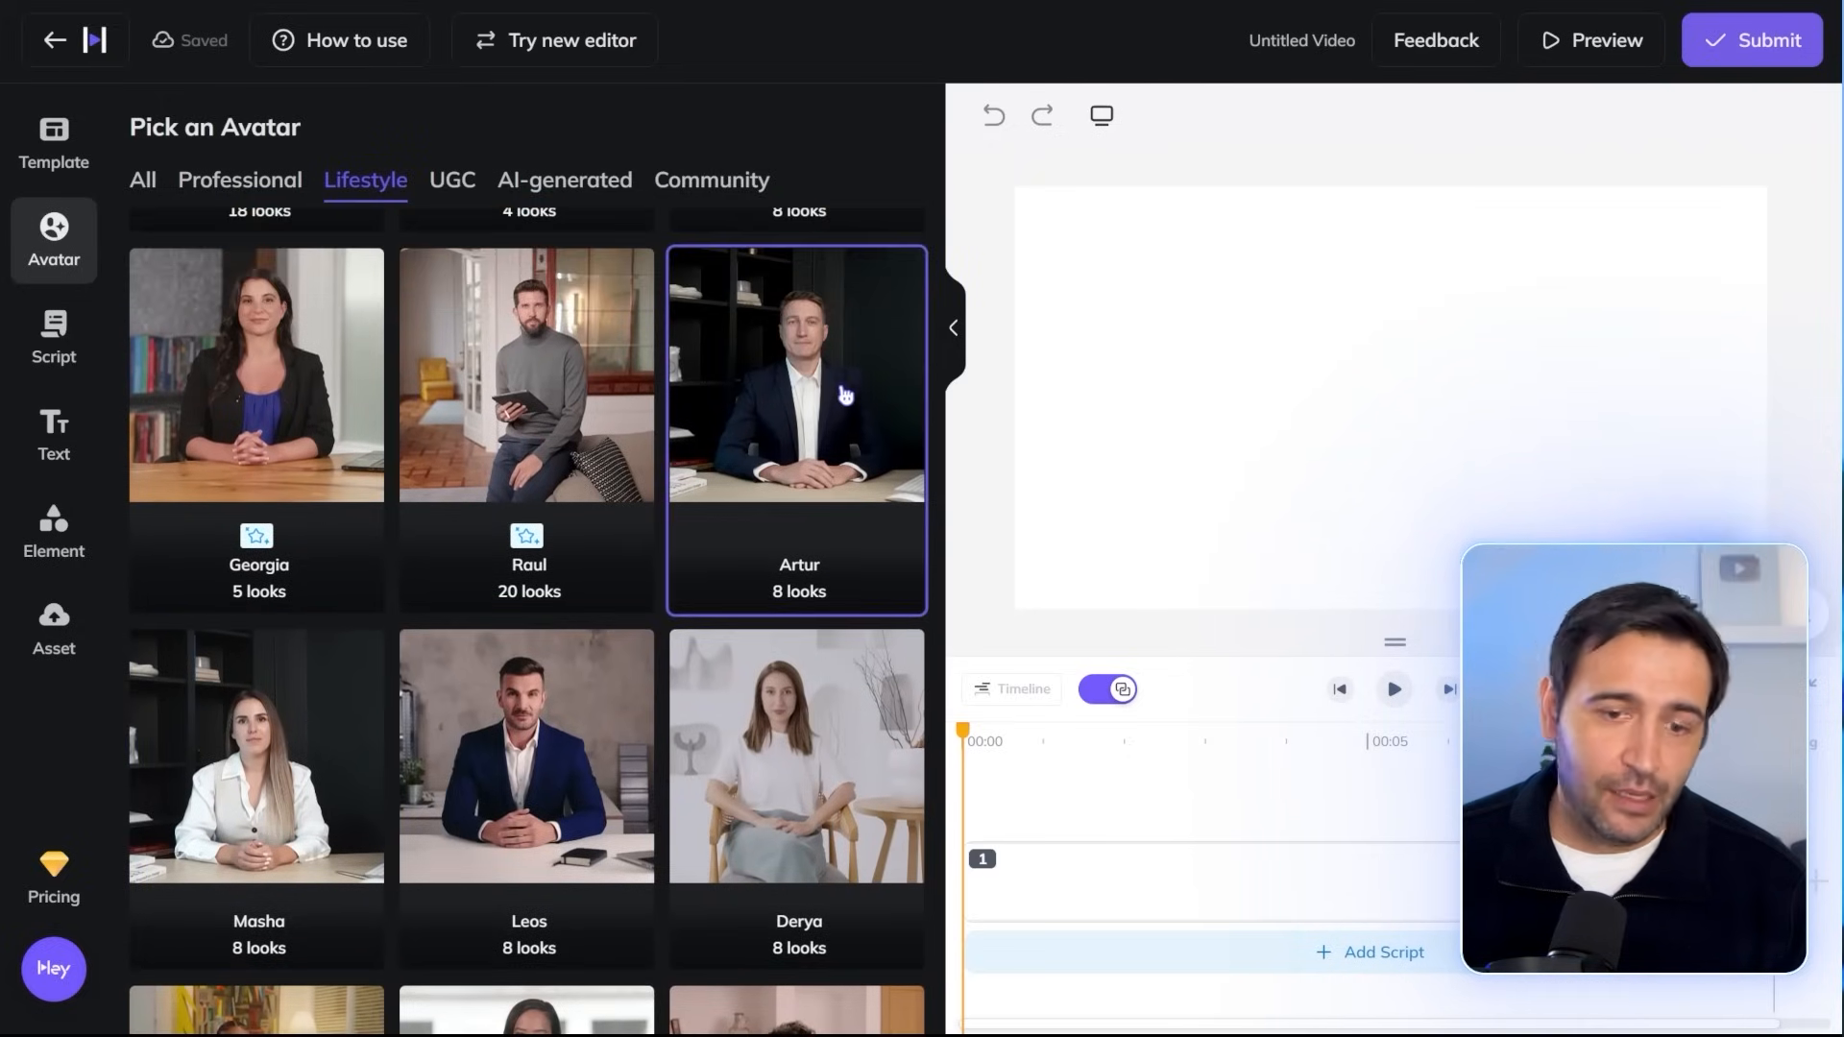
pyautogui.scroll(-1, 197, 584)
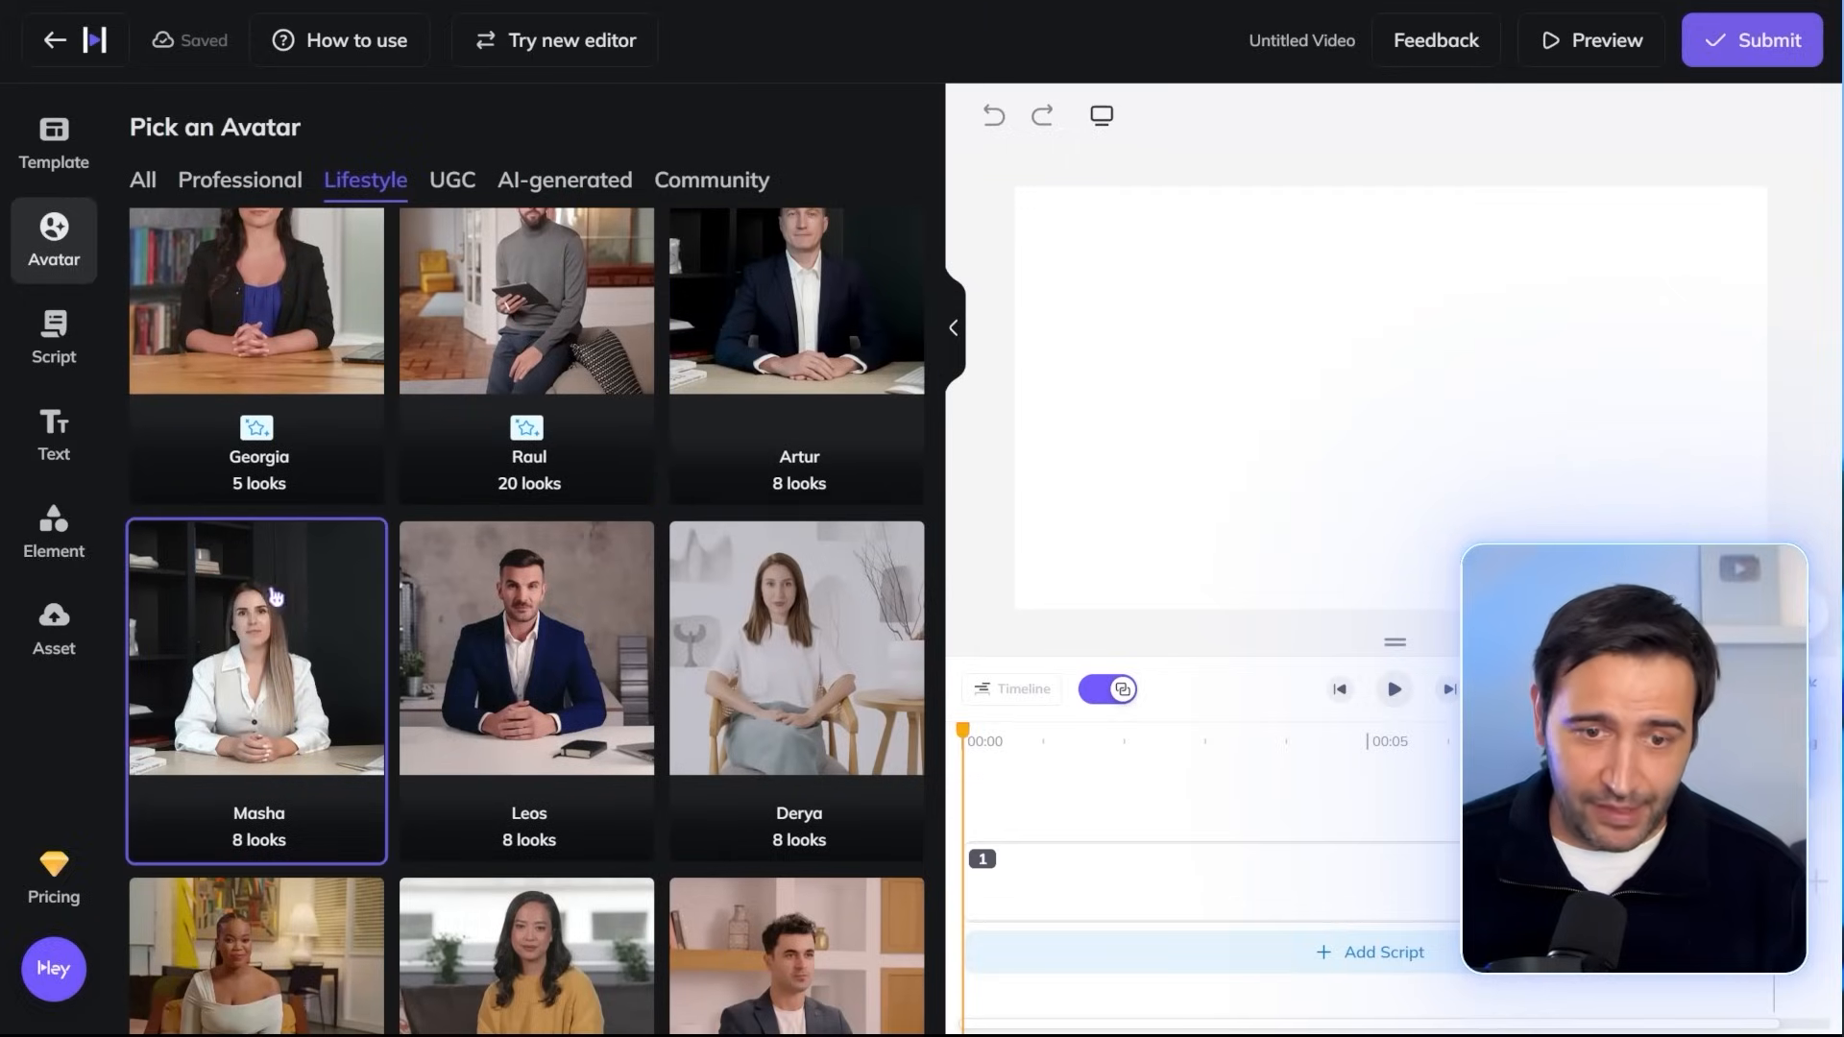
# Step: Look through the available looks of the Lifestyle avatars Masha and Artur, returning to the avatar list after each
pyautogui.click(244, 655)
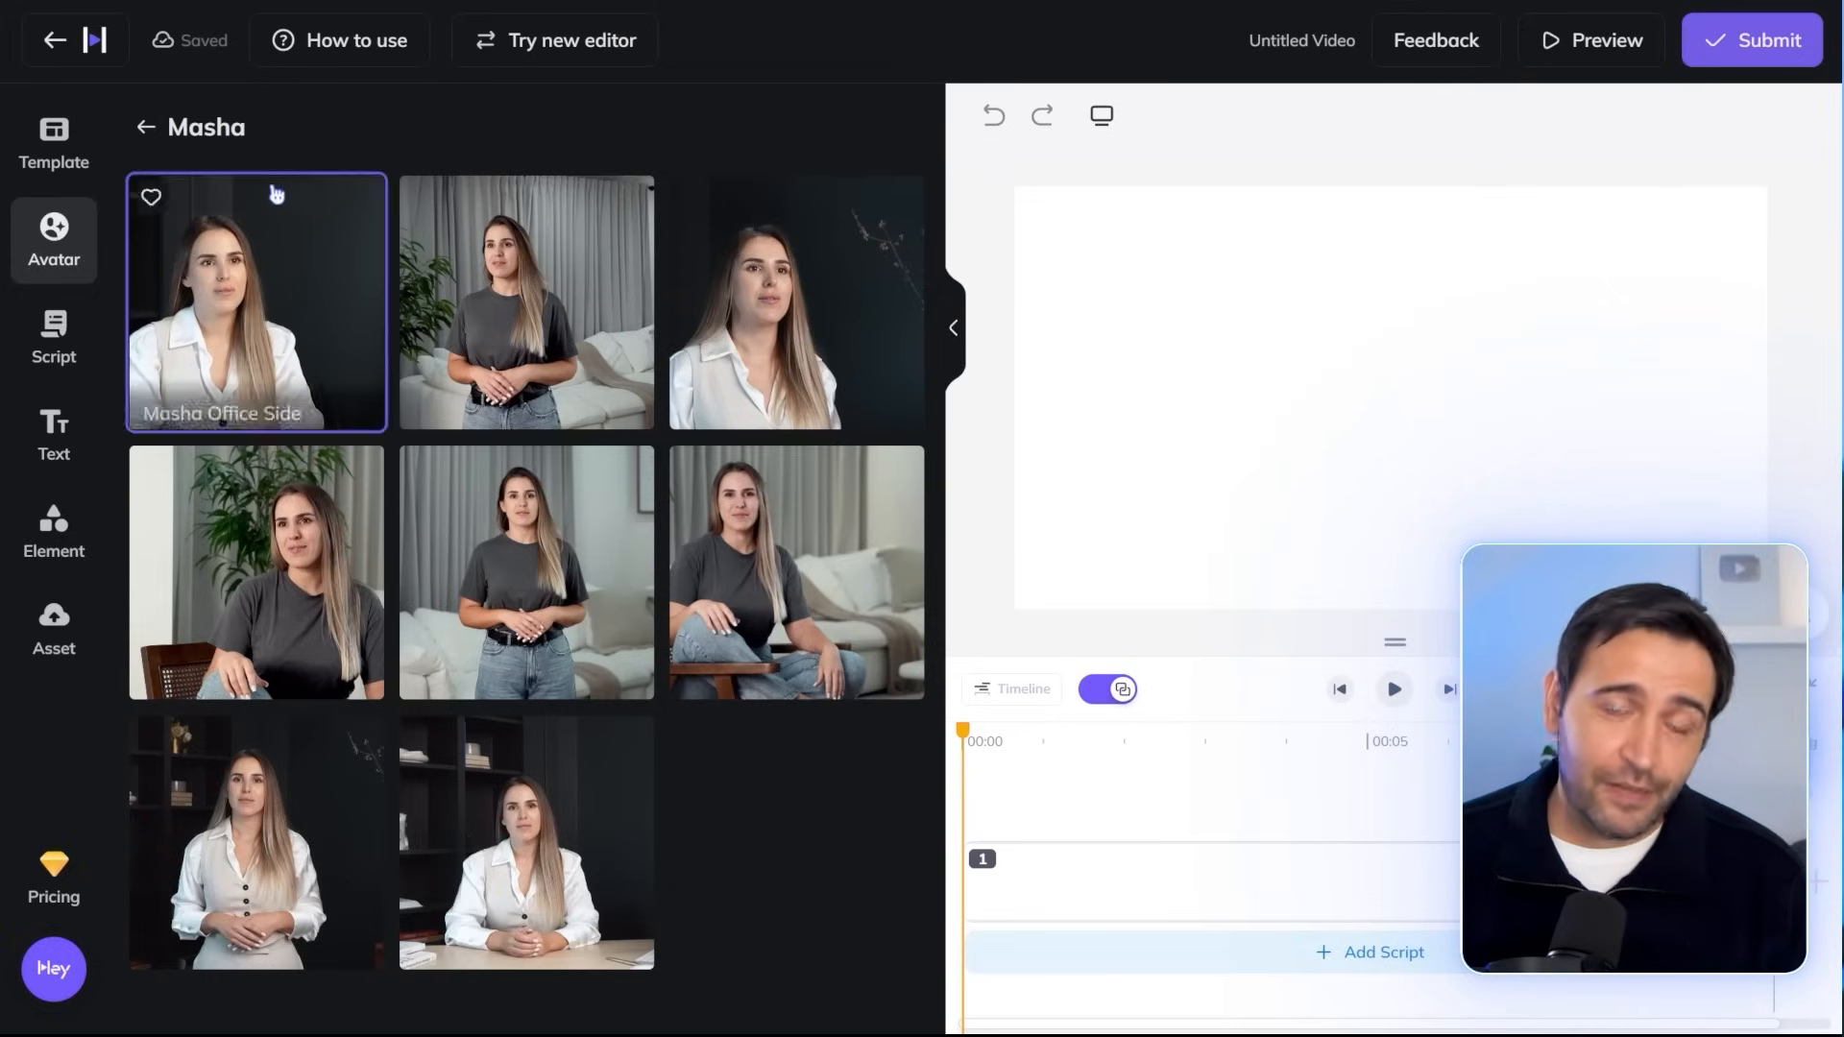
pyautogui.click(147, 135)
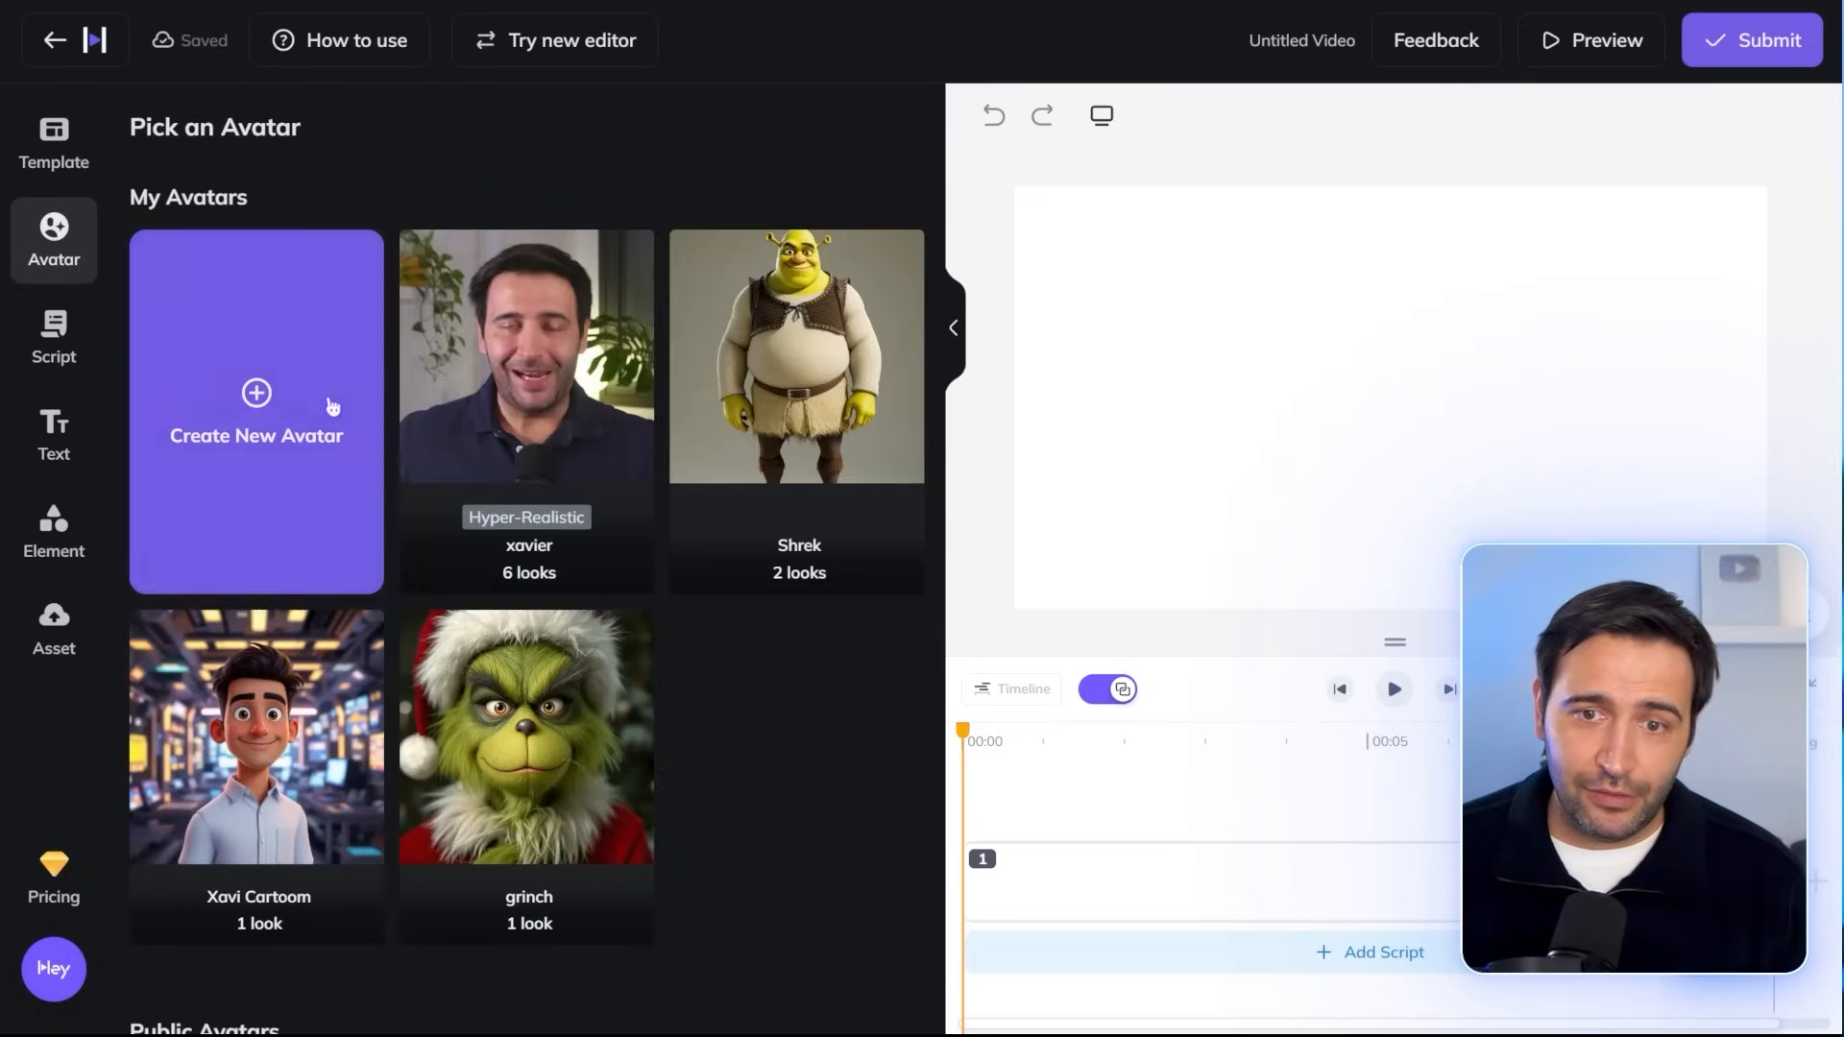
pyautogui.scroll(-5, 538, 615)
pyautogui.scroll(-4, 596, 615)
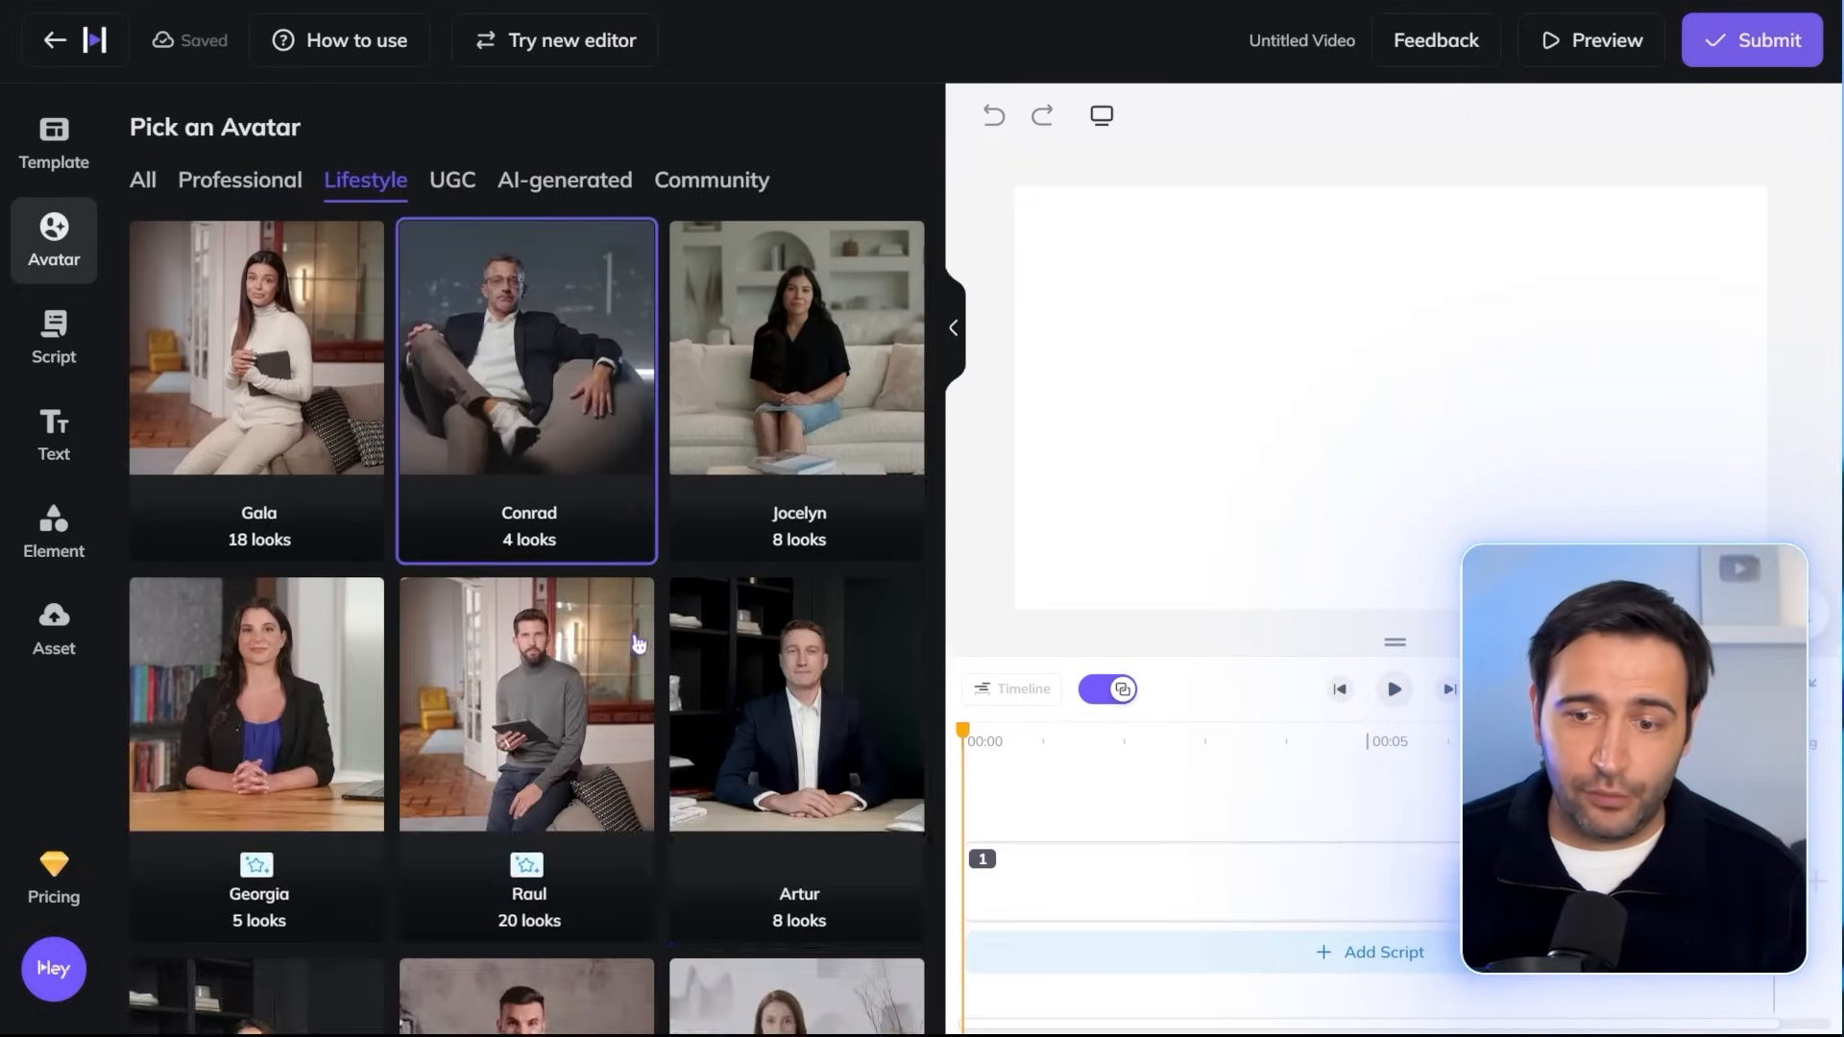
pyautogui.click(807, 654)
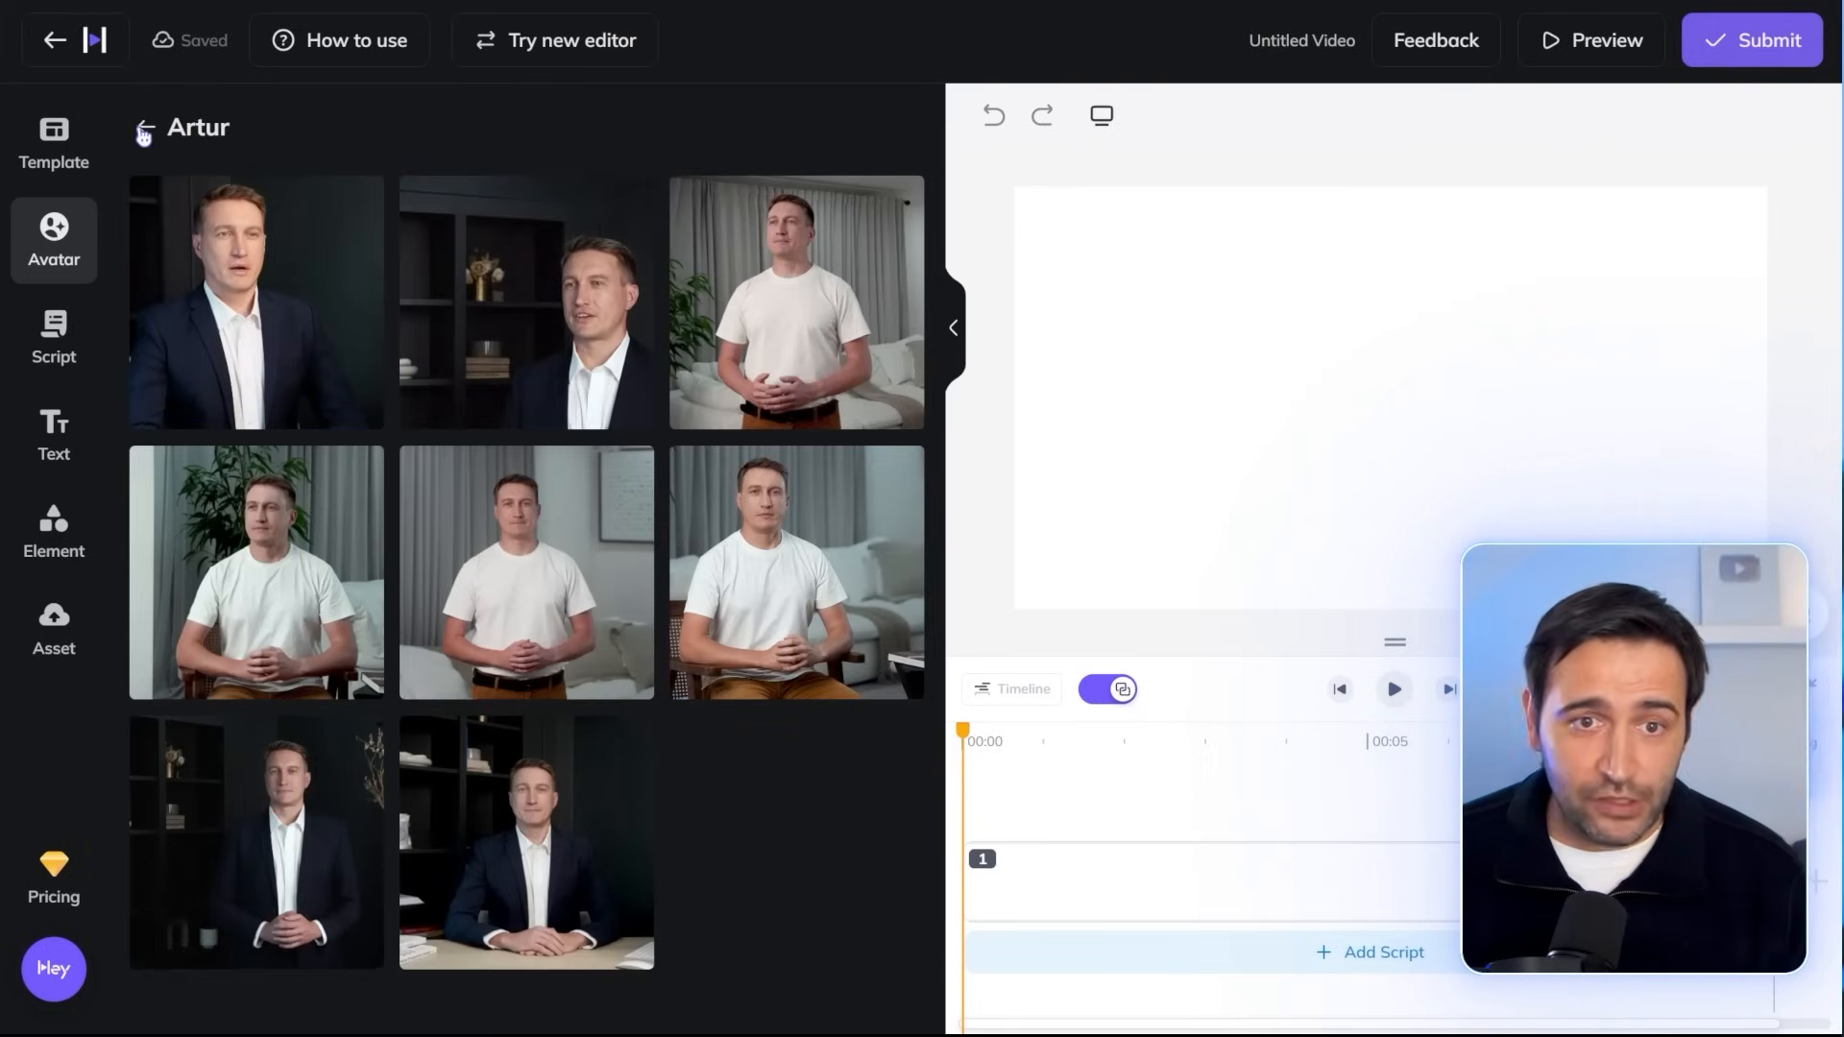
pyautogui.click(144, 132)
# Step: Open the set of looks for the Lifestyle avatar Masha
pyautogui.scroll(-8, 659, 378)
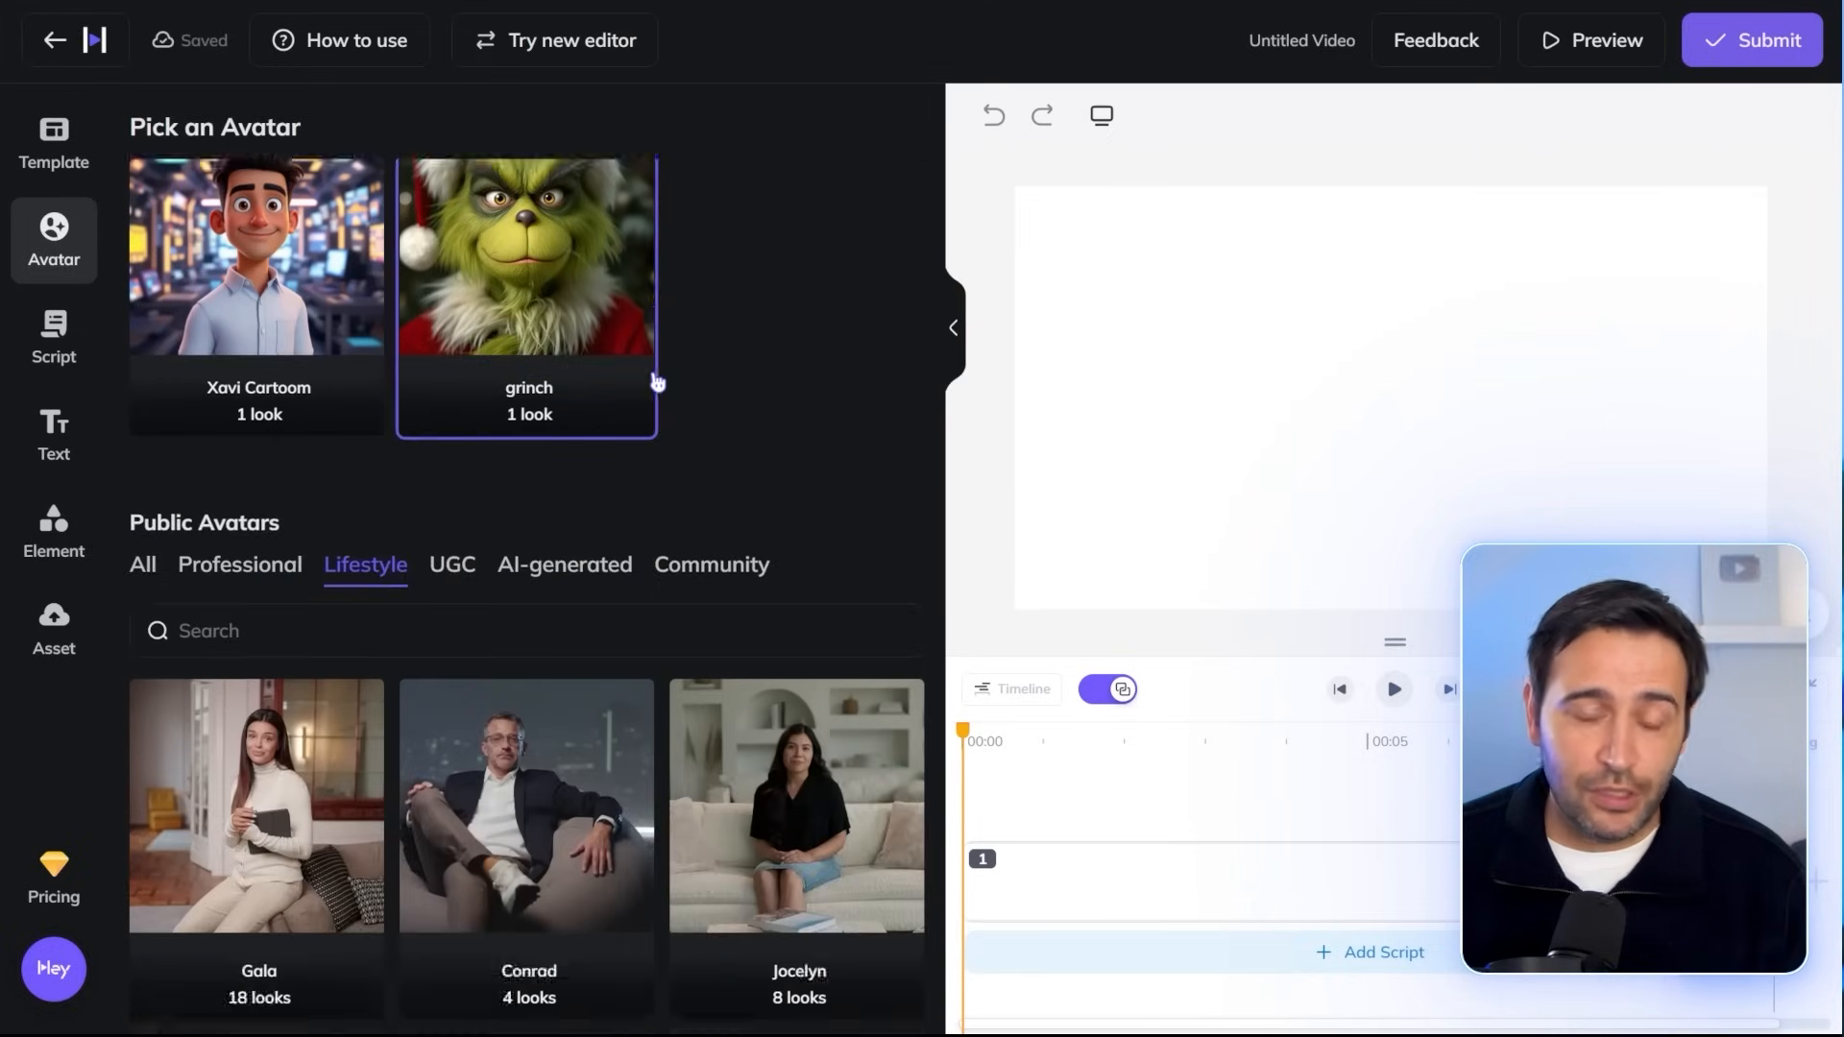
pyautogui.scroll(-5, 724, 368)
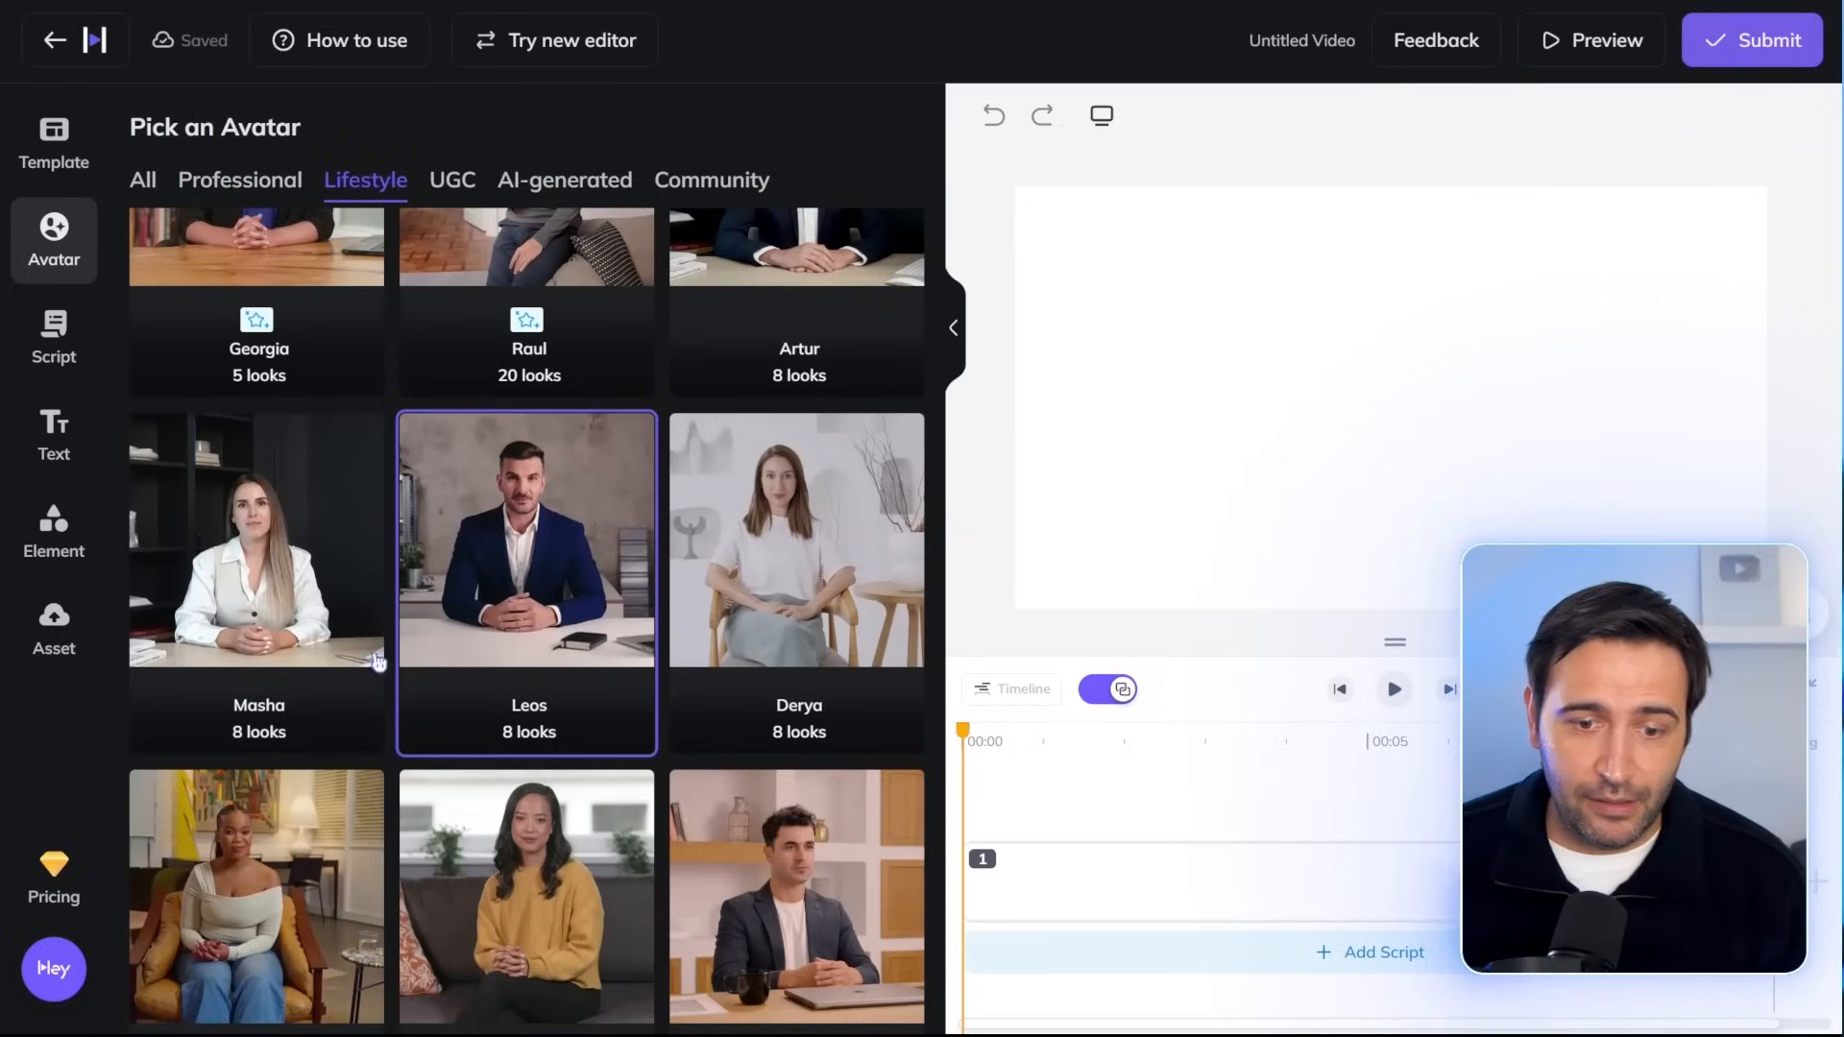
pyautogui.click(276, 544)
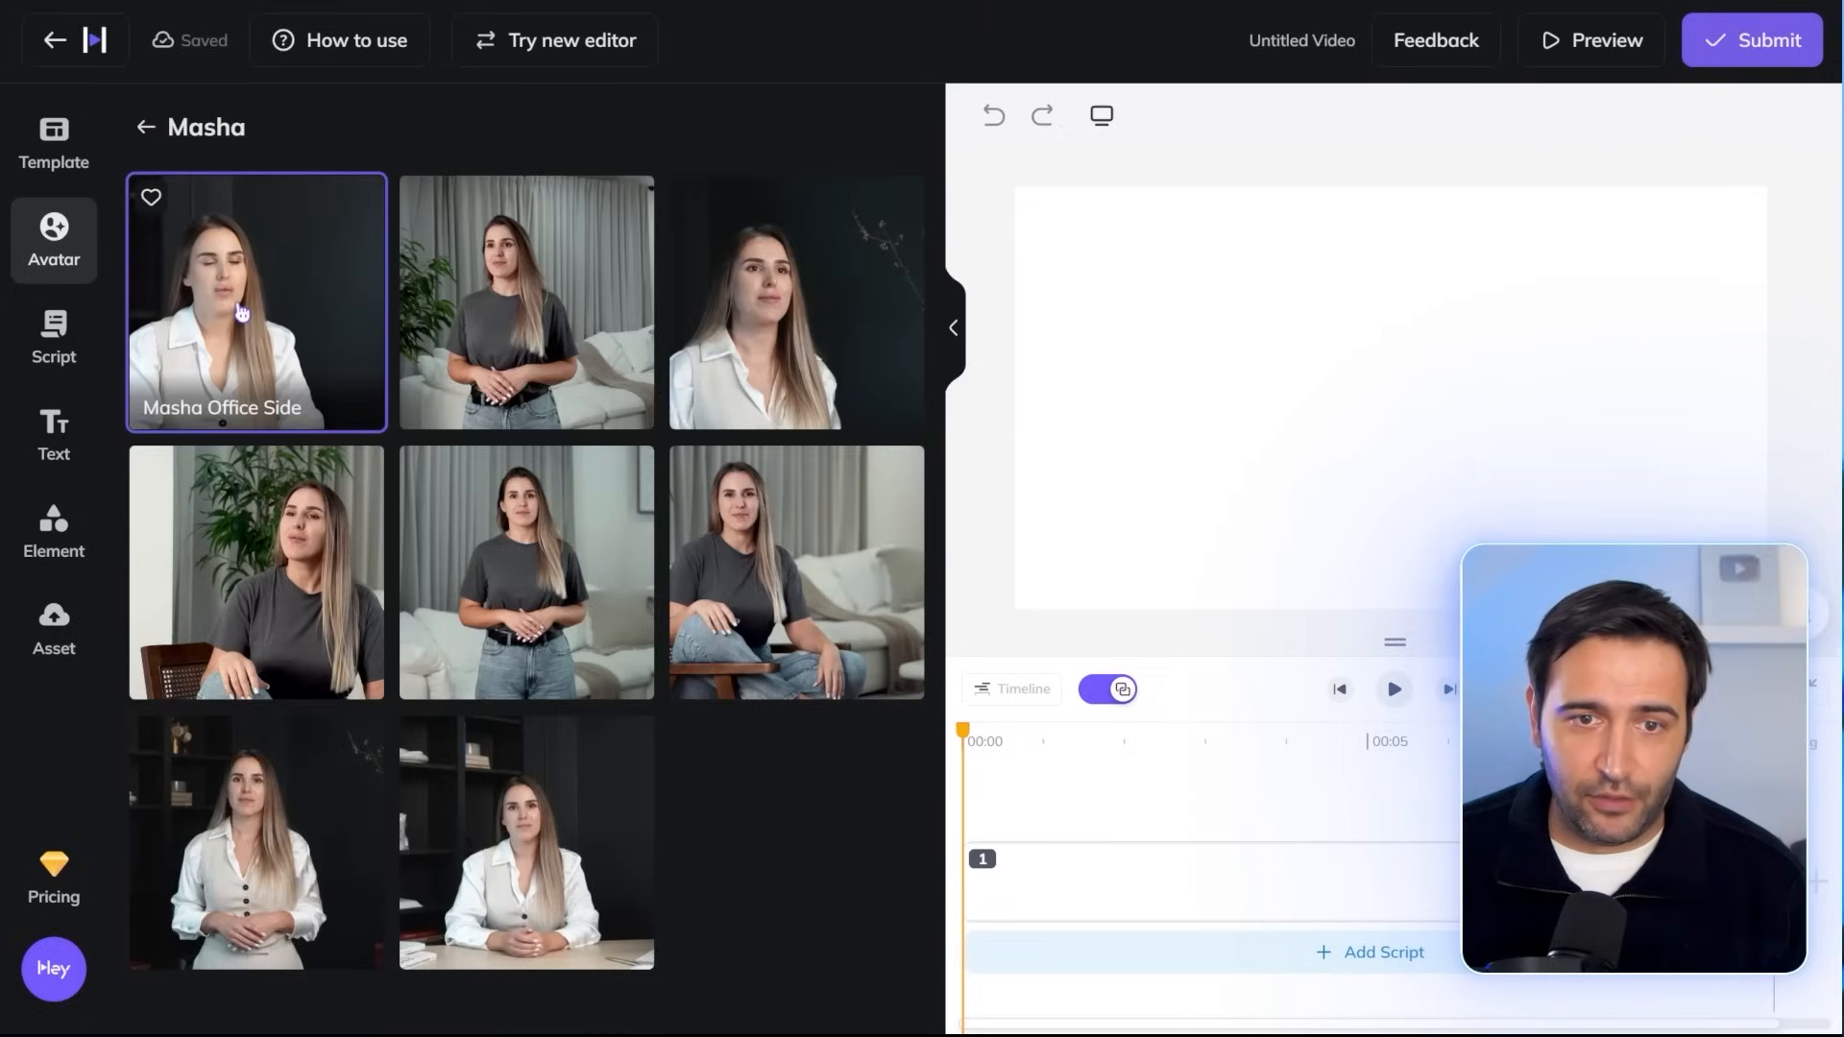
# Step: Add the Masha Office Side avatar to the scene and delete its default welcome script
pyautogui.click(242, 312)
pyautogui.rightClick(1557, 950)
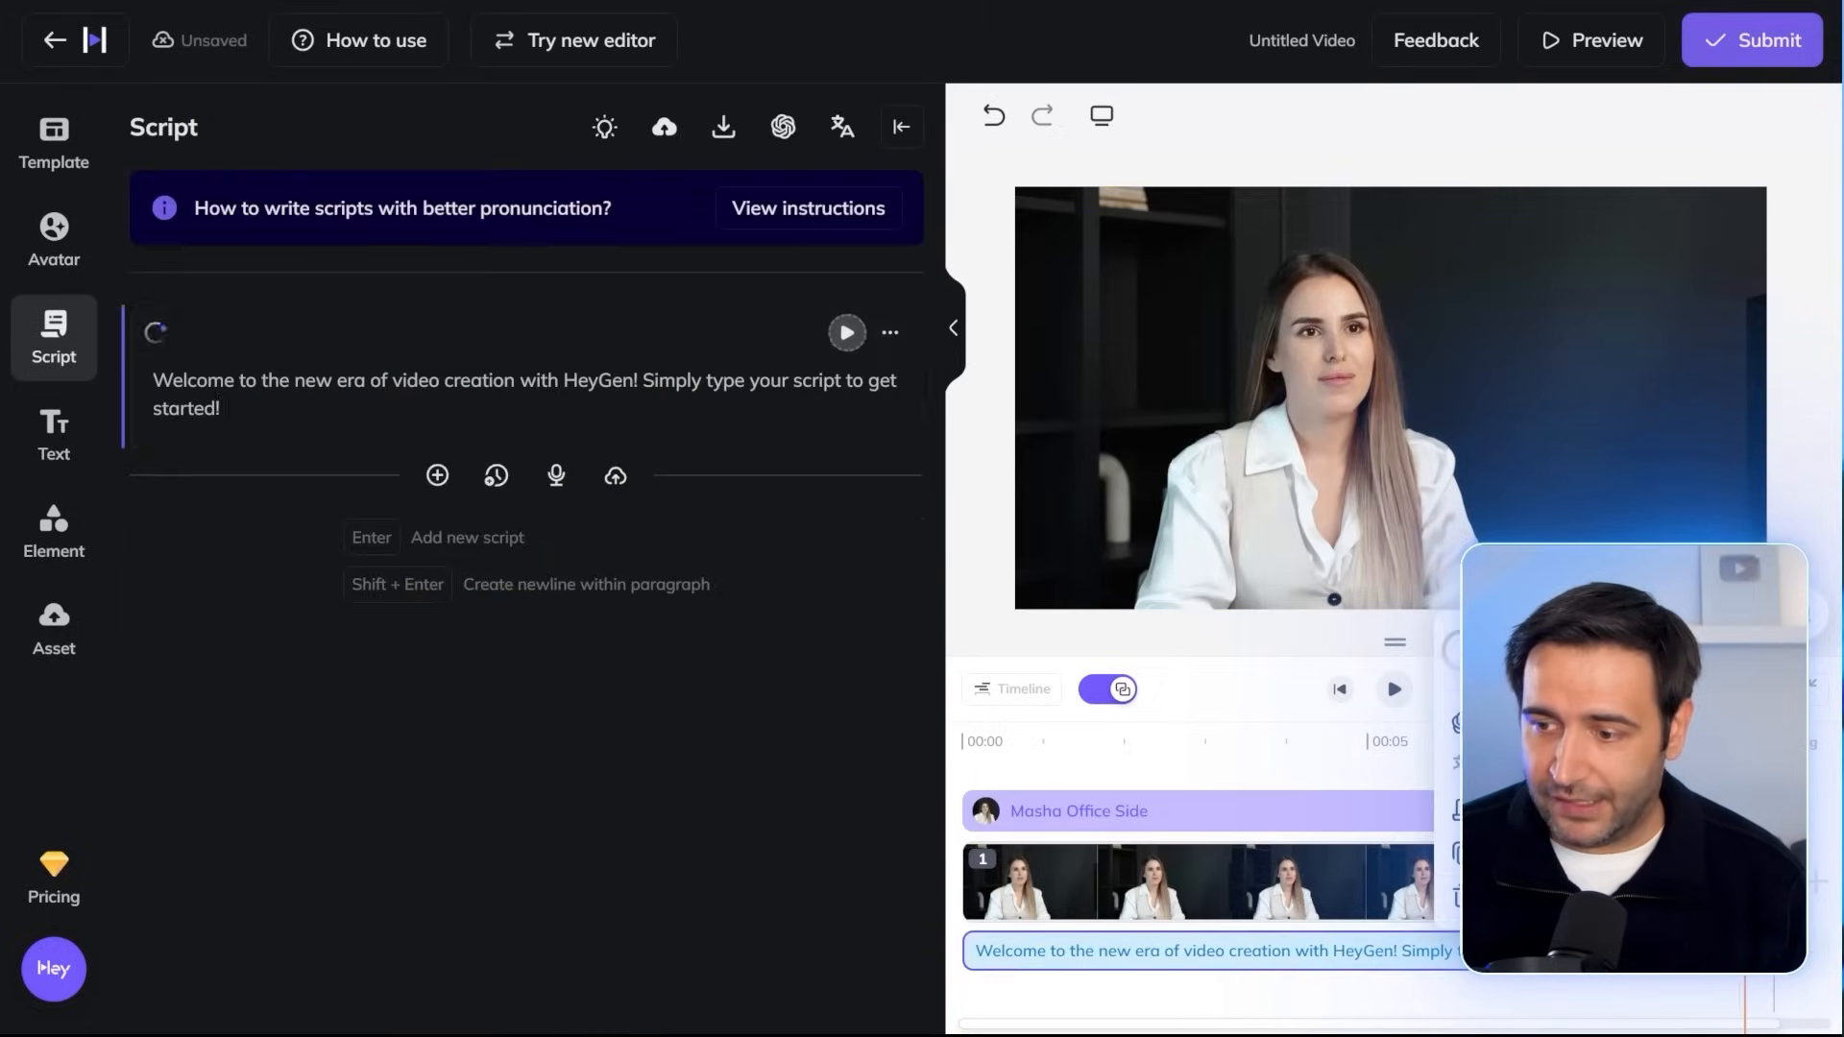
pyautogui.click(1508, 907)
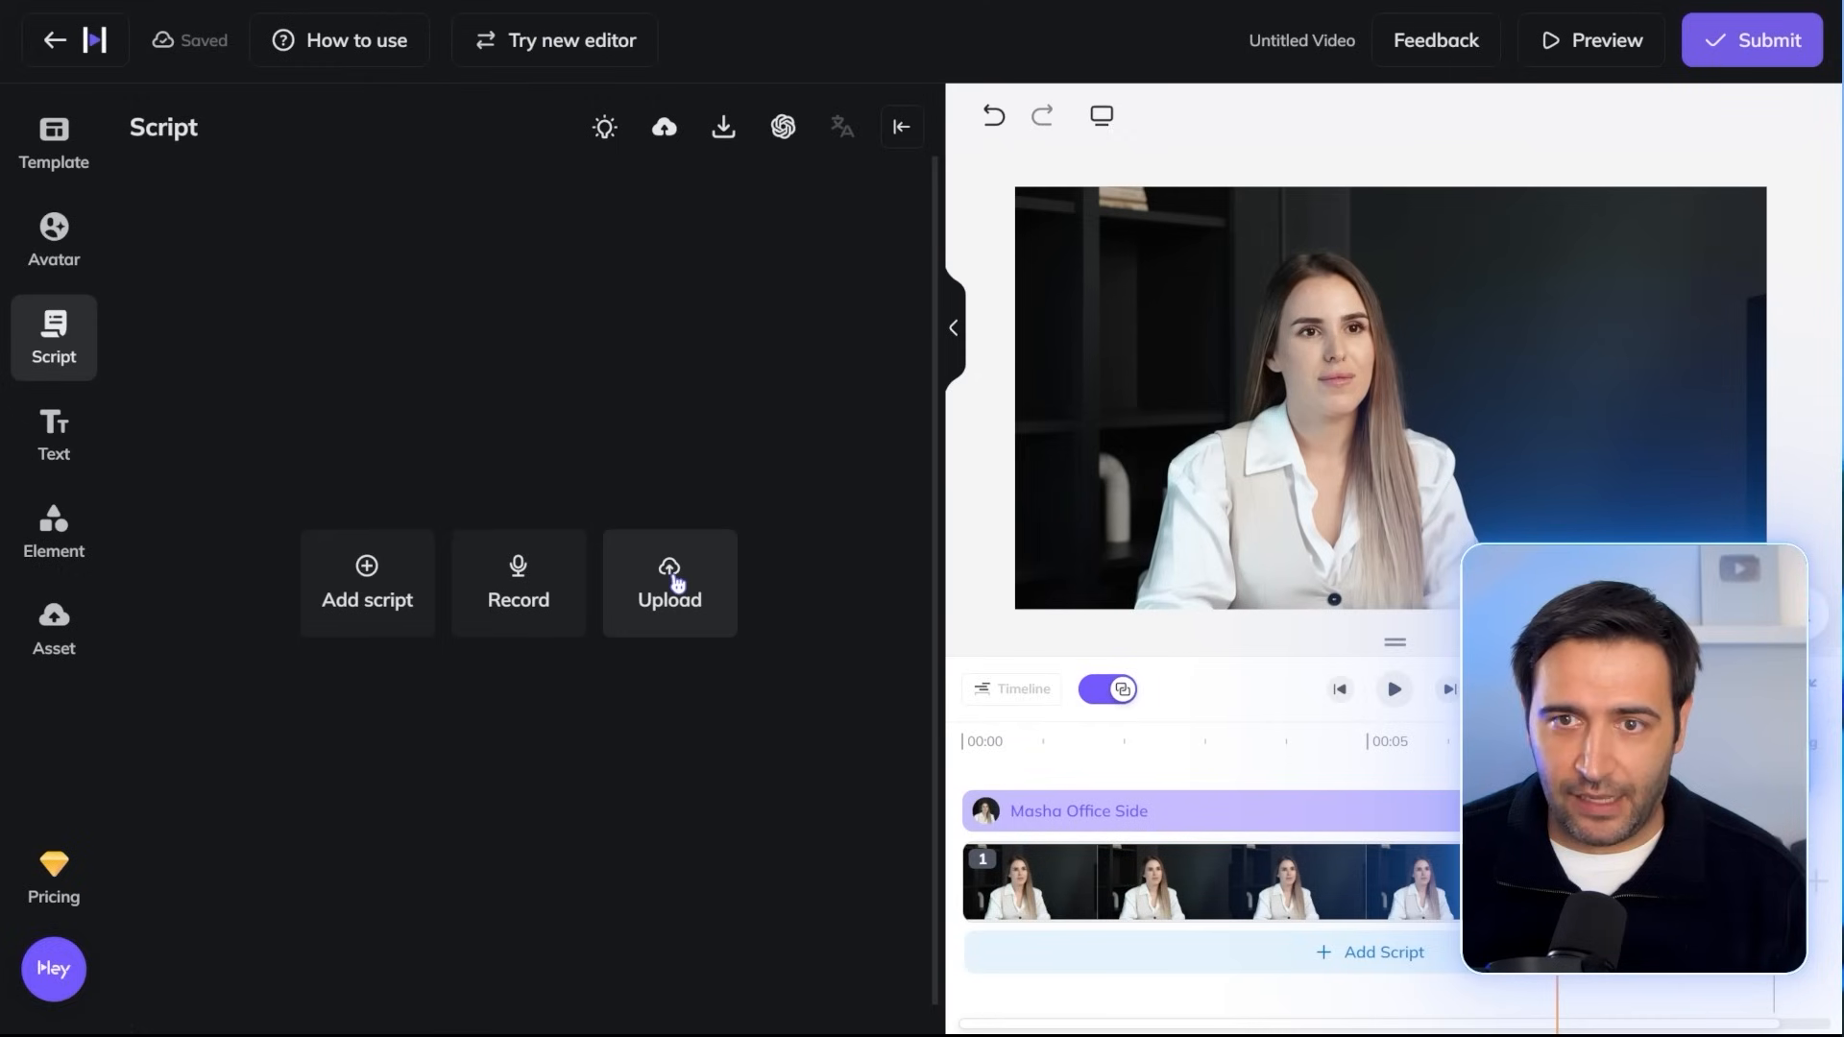
# Step: Open the audio upload for the avatar's script to supply a local audio file
pyautogui.click(677, 583)
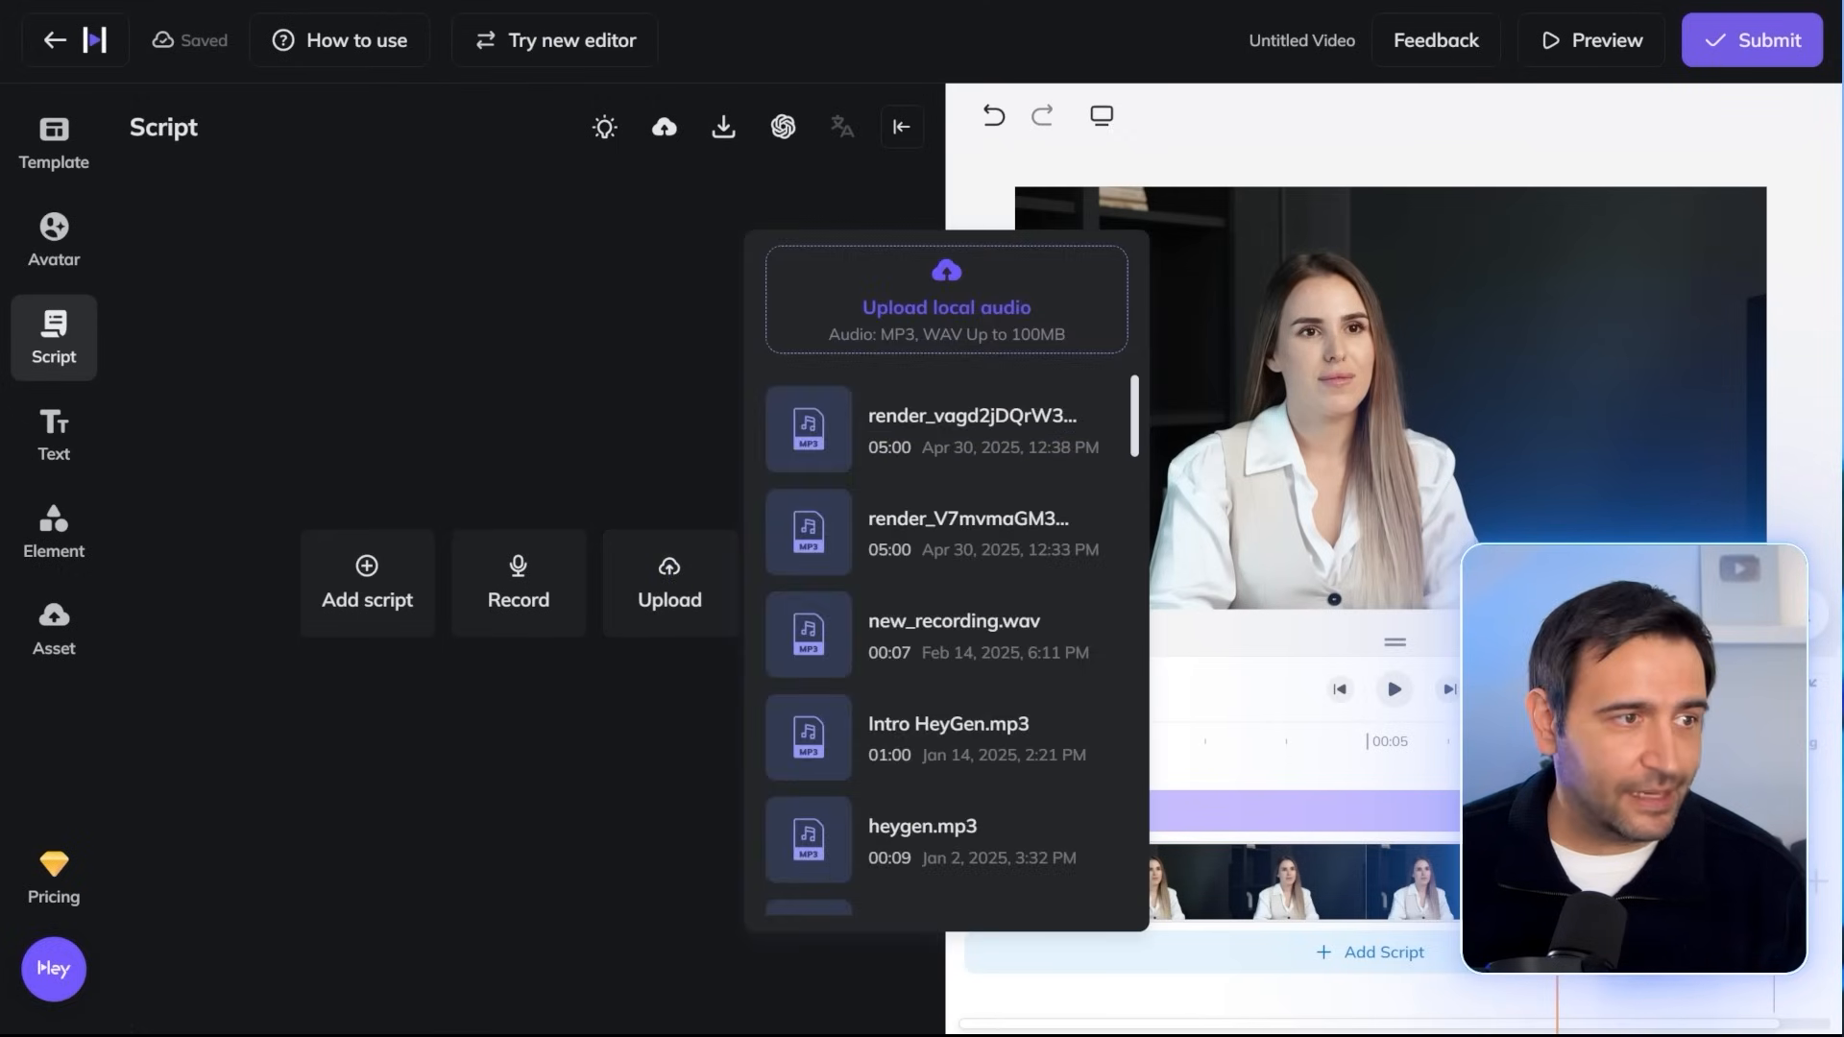
pyautogui.moveTo(432, 403); pyautogui.dragTo(946, 297)
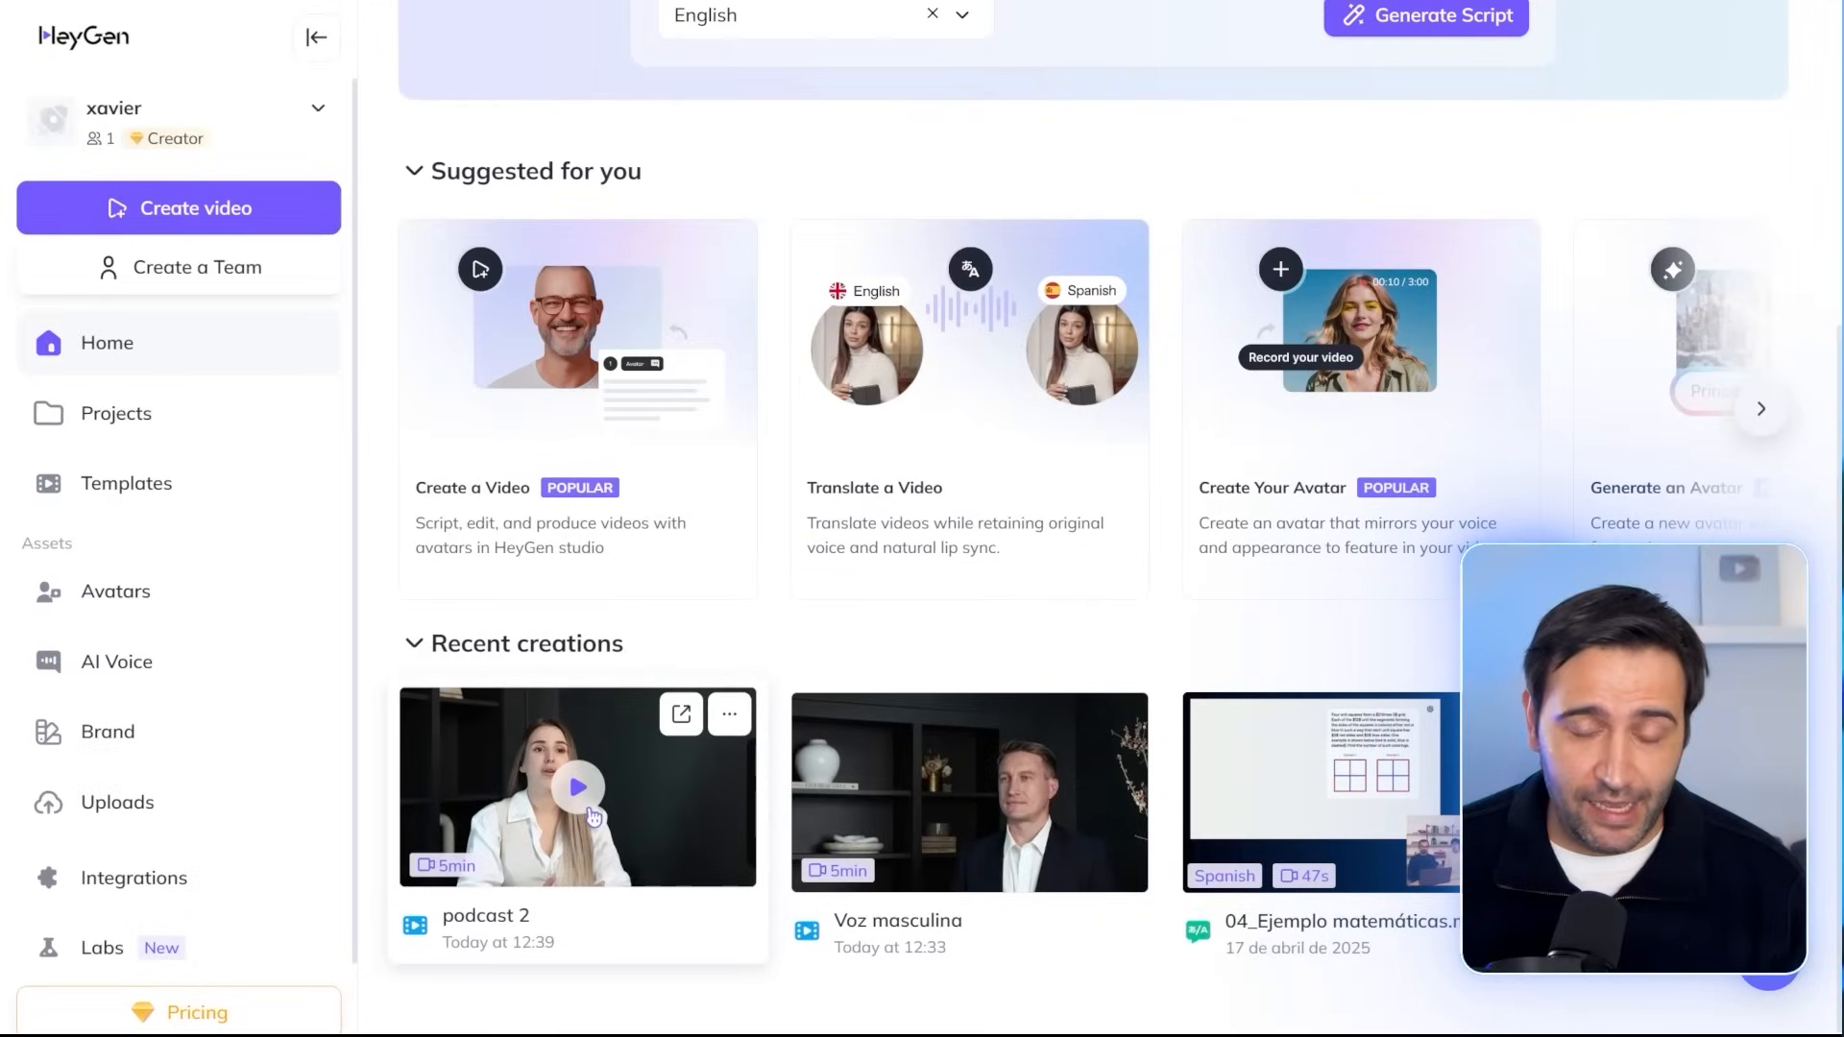
# Step: Open the recent creation podcast 2 and play the generated avatar video
pyautogui.click(589, 812)
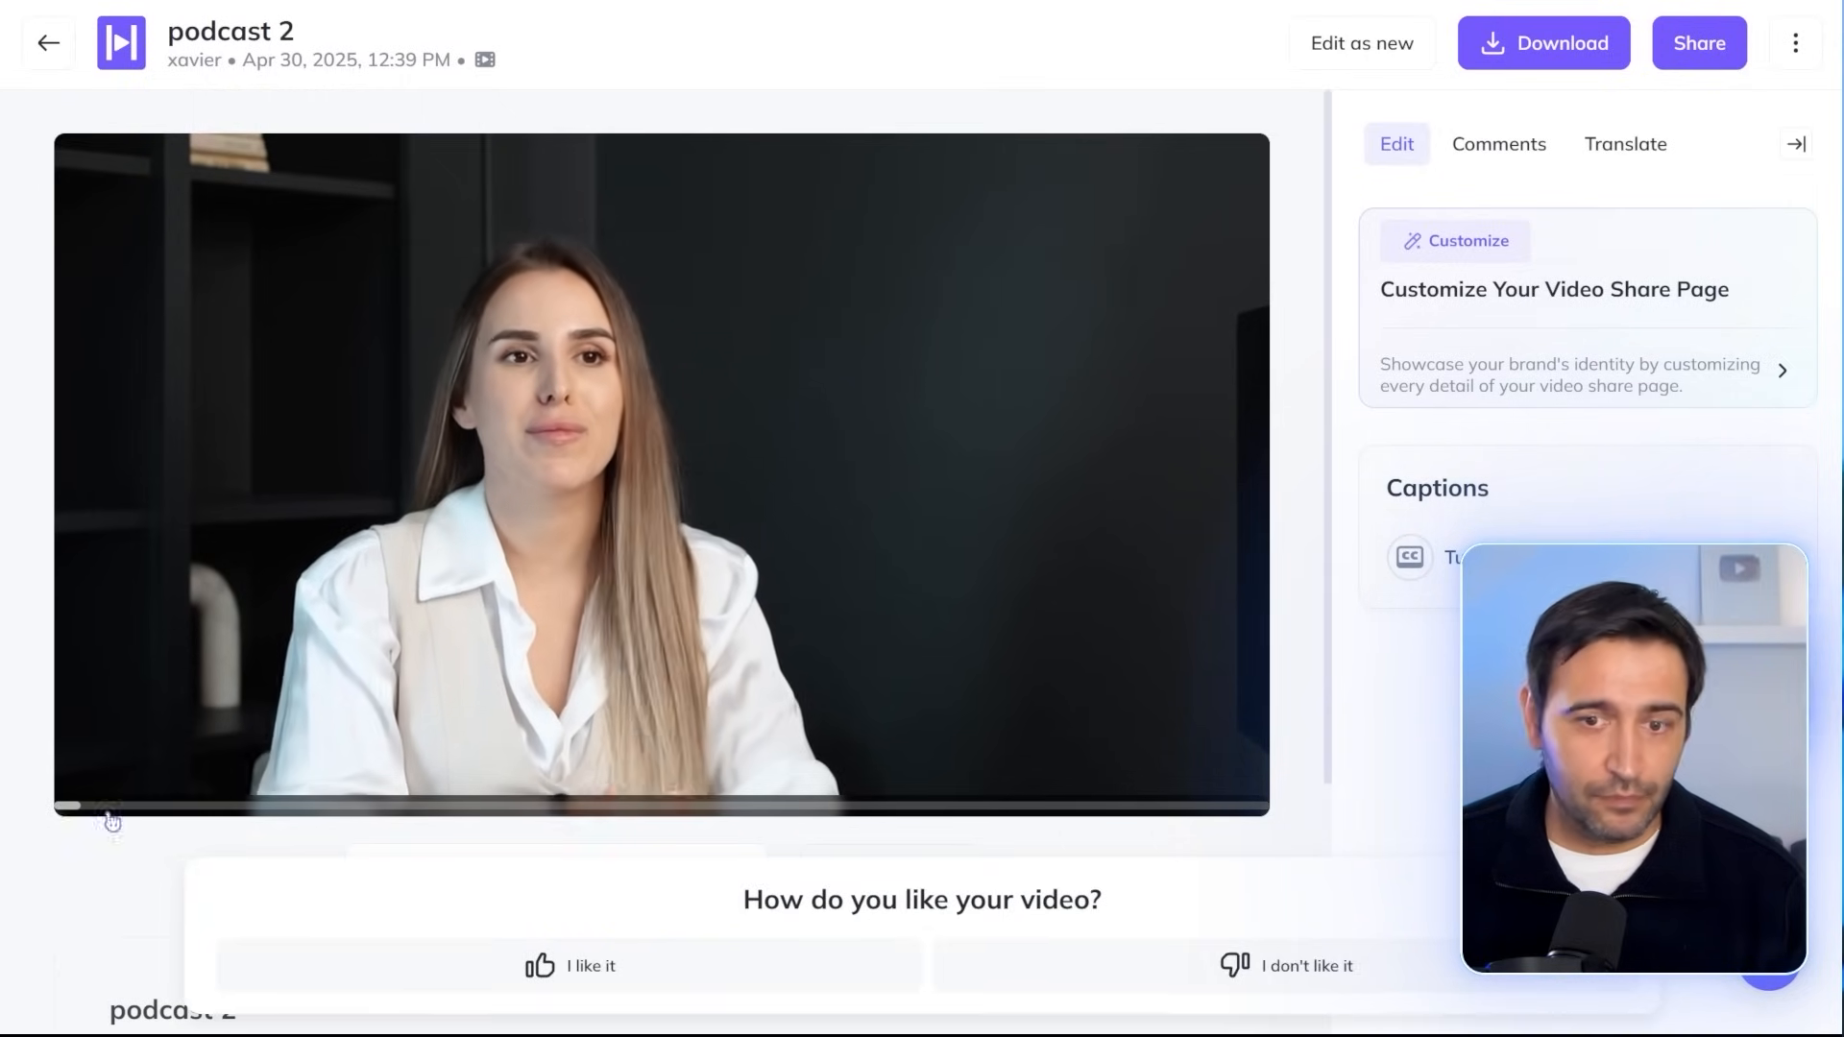
pyautogui.click(106, 776)
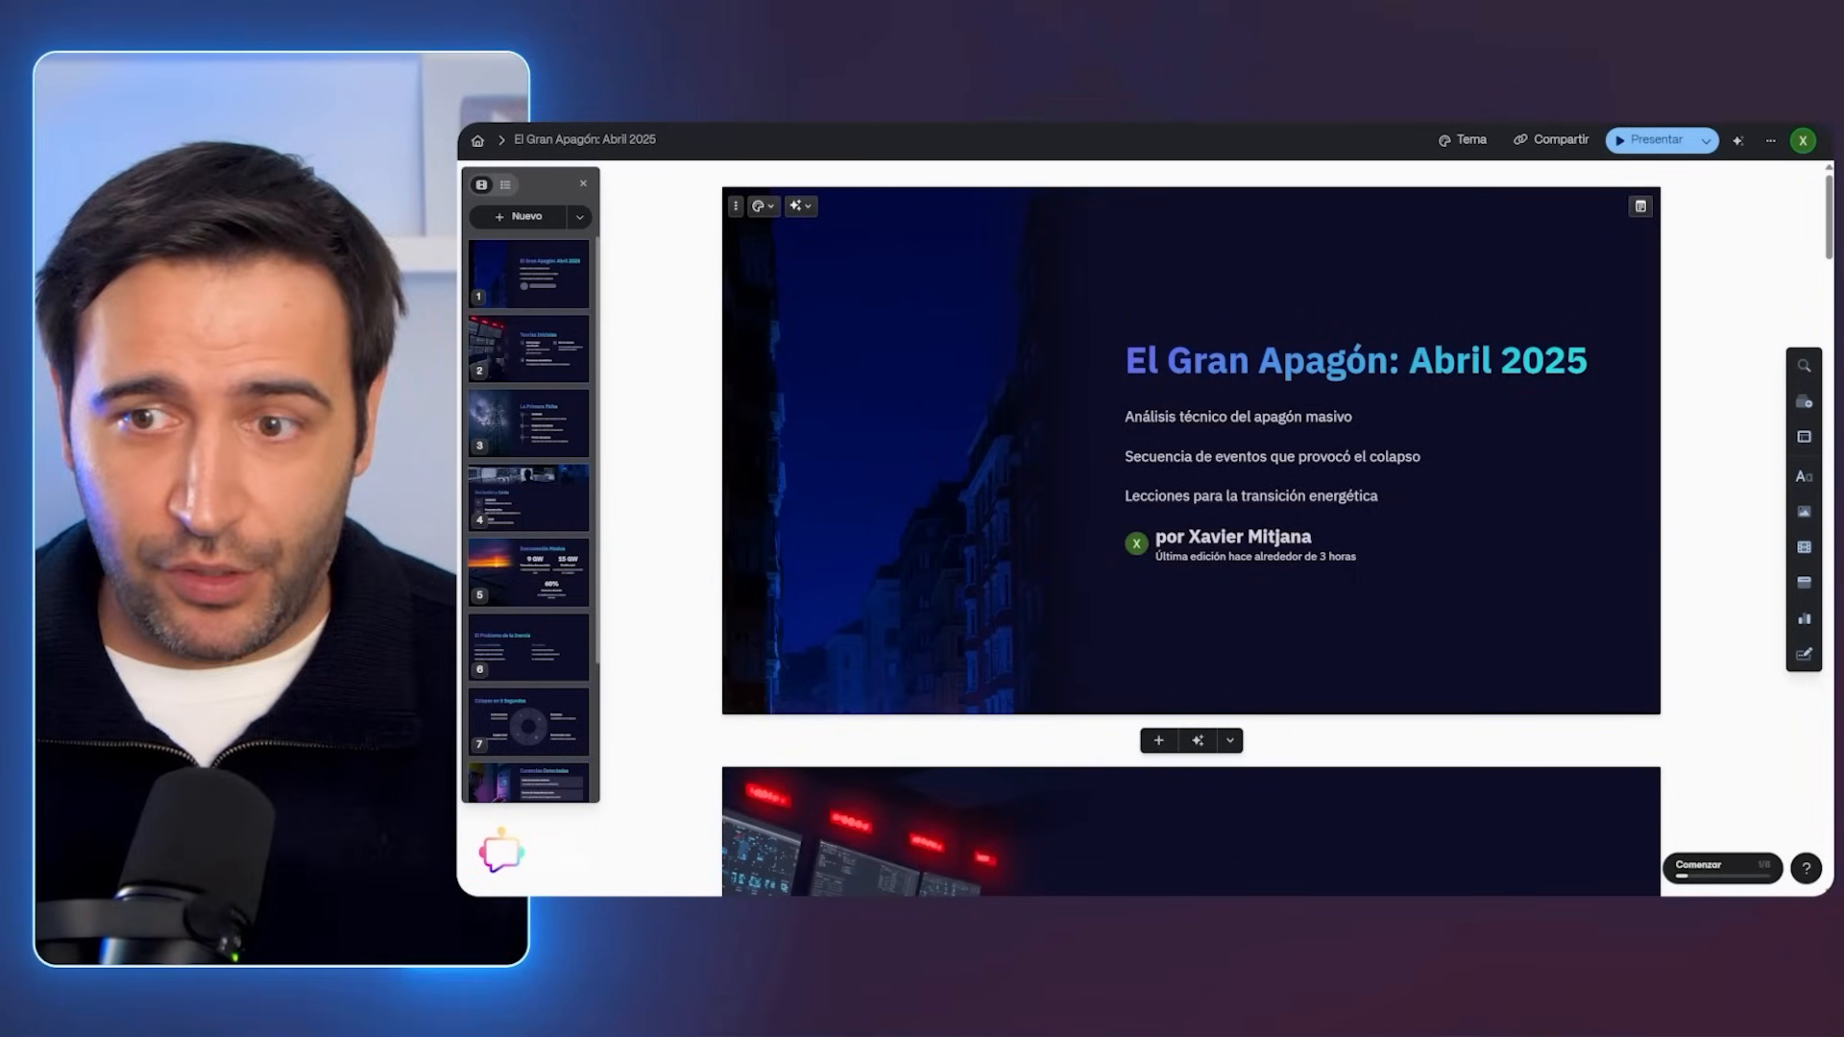
# Step: Switch to Gamma and look through the slides of the El Gran Apagón: Abril 2025 presentation, returning to its cover
pyautogui.scroll(-4, 619, 293)
pyautogui.scroll(-8, 1651, 407)
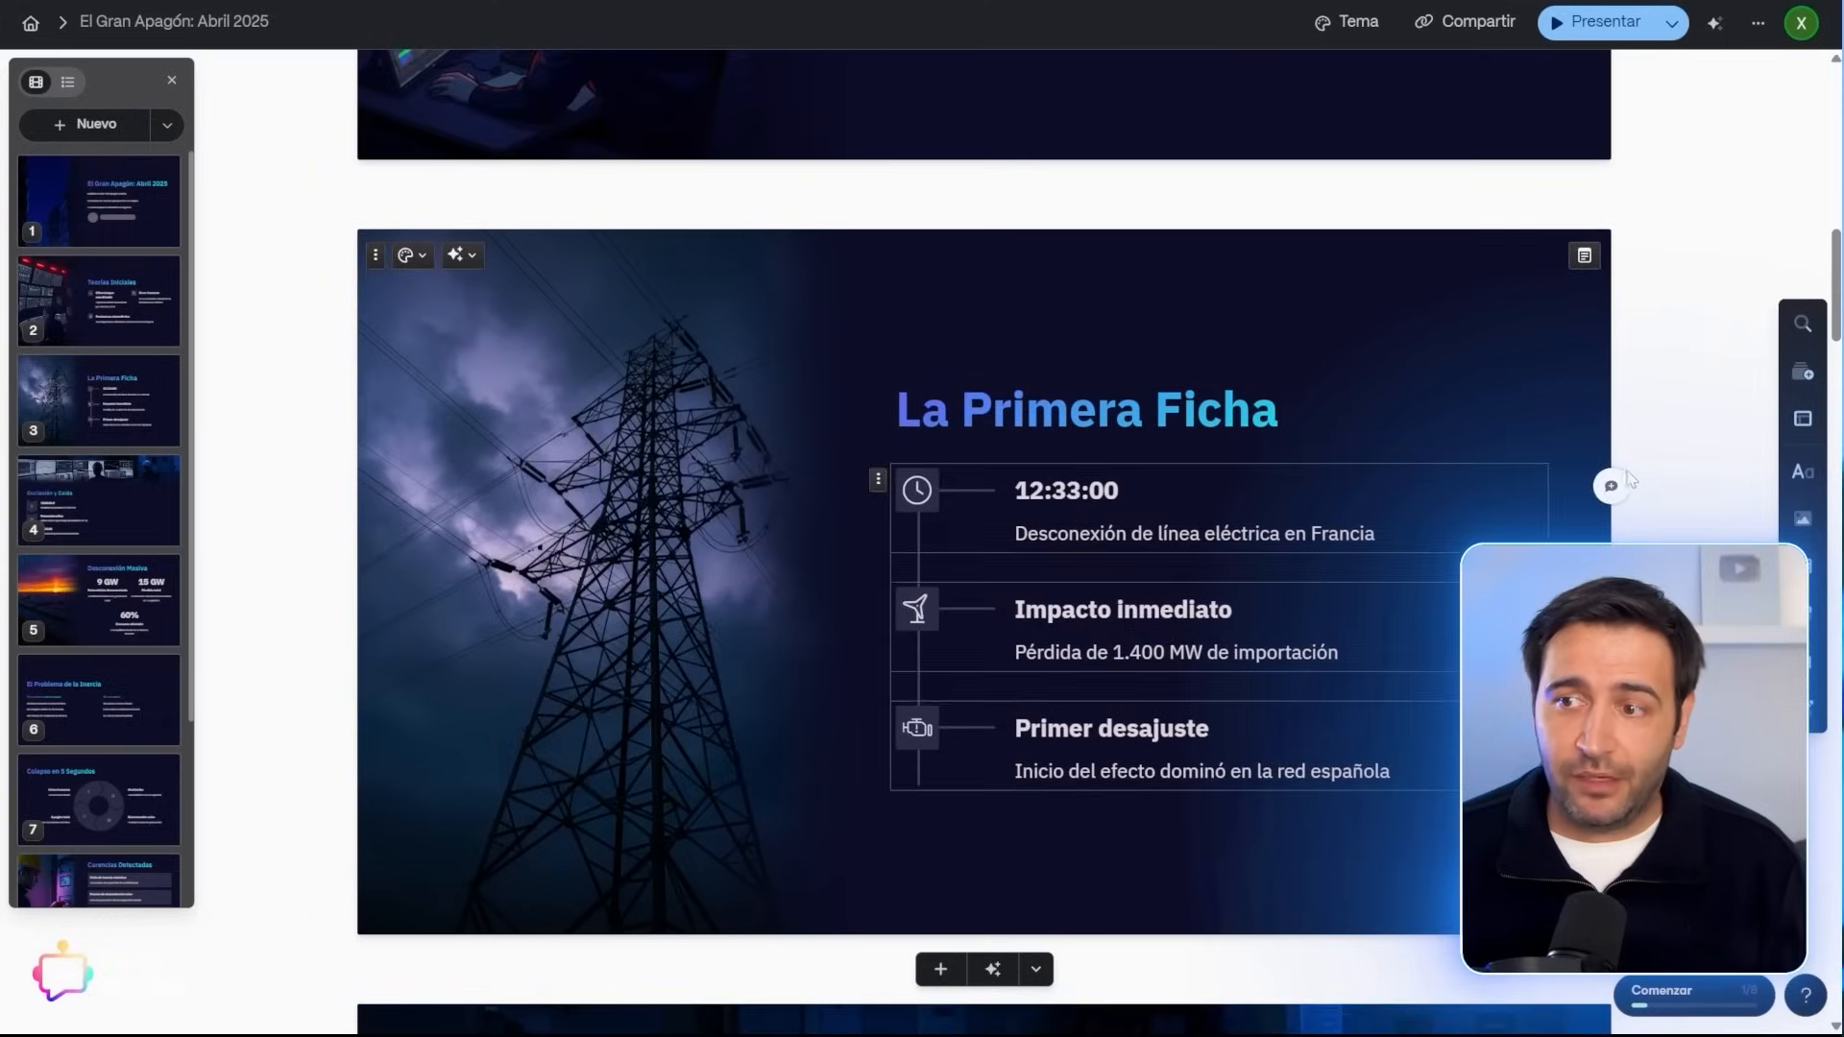
pyautogui.scroll(-6, 1690, 466)
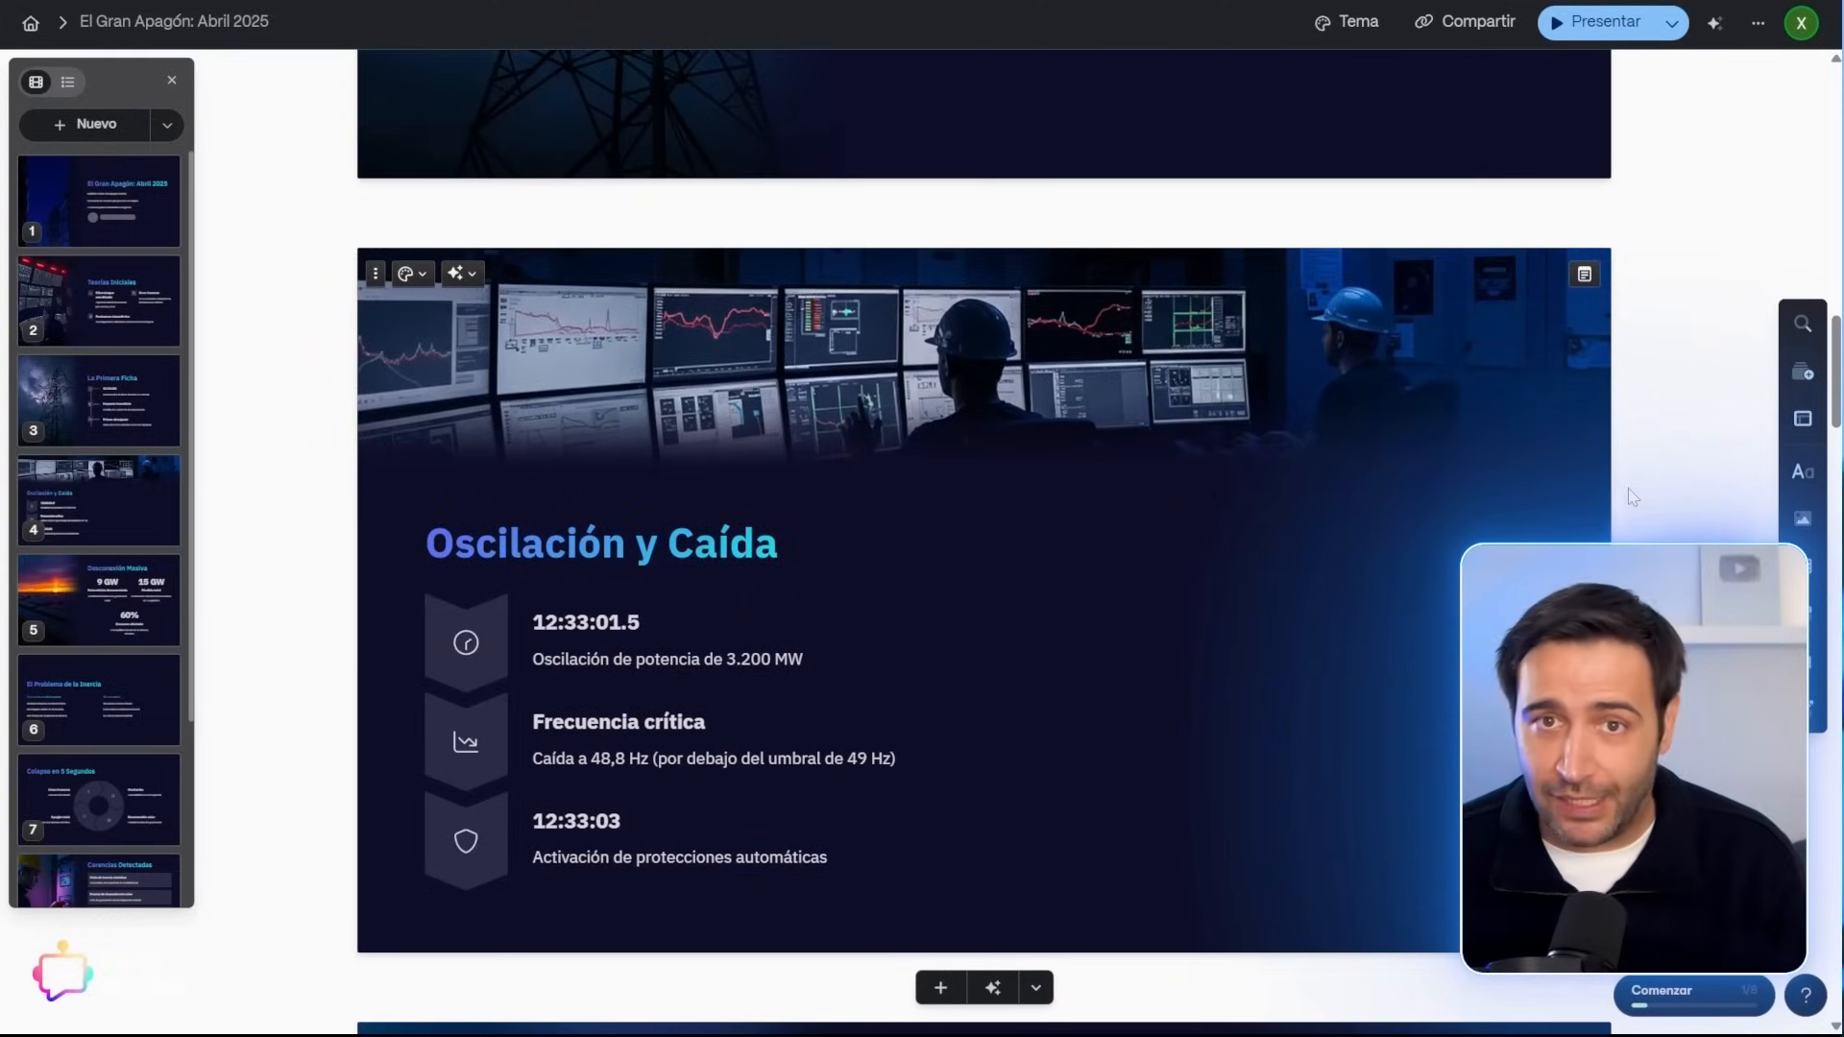
pyautogui.scroll(-7, 1630, 495)
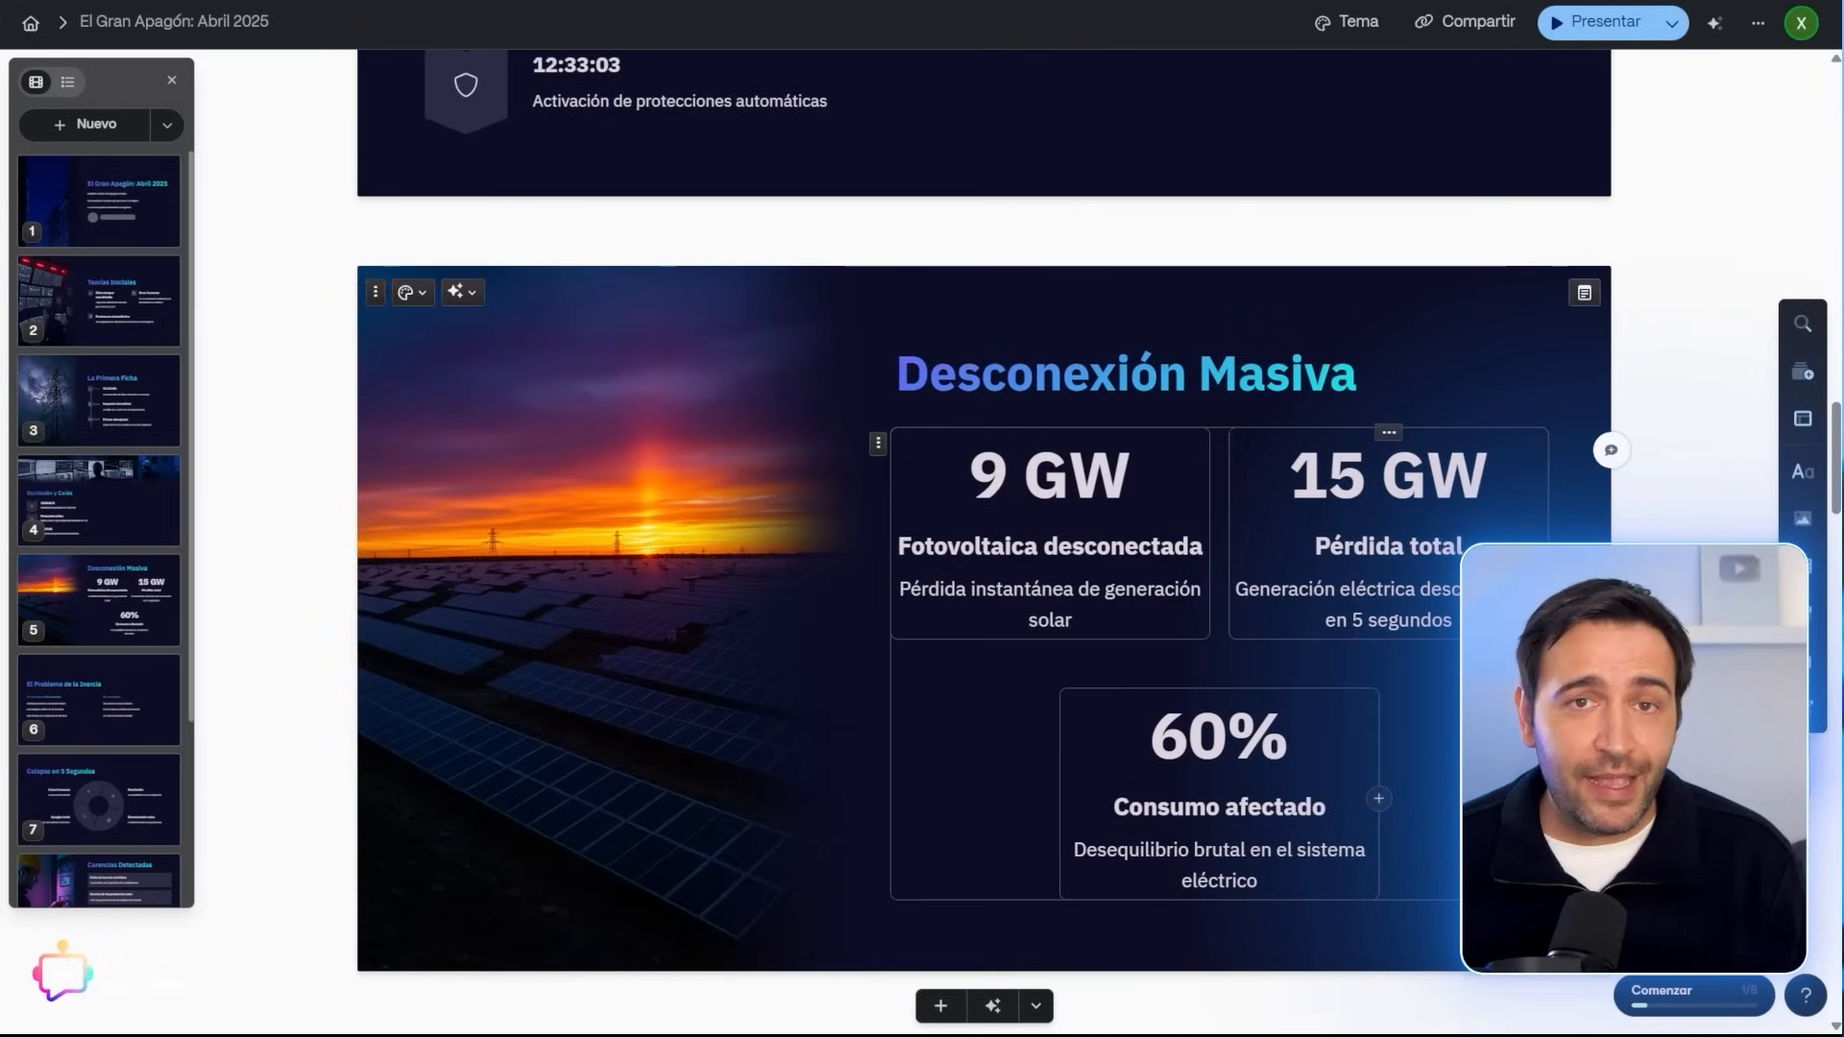
pyautogui.scroll(7, 1544, 385)
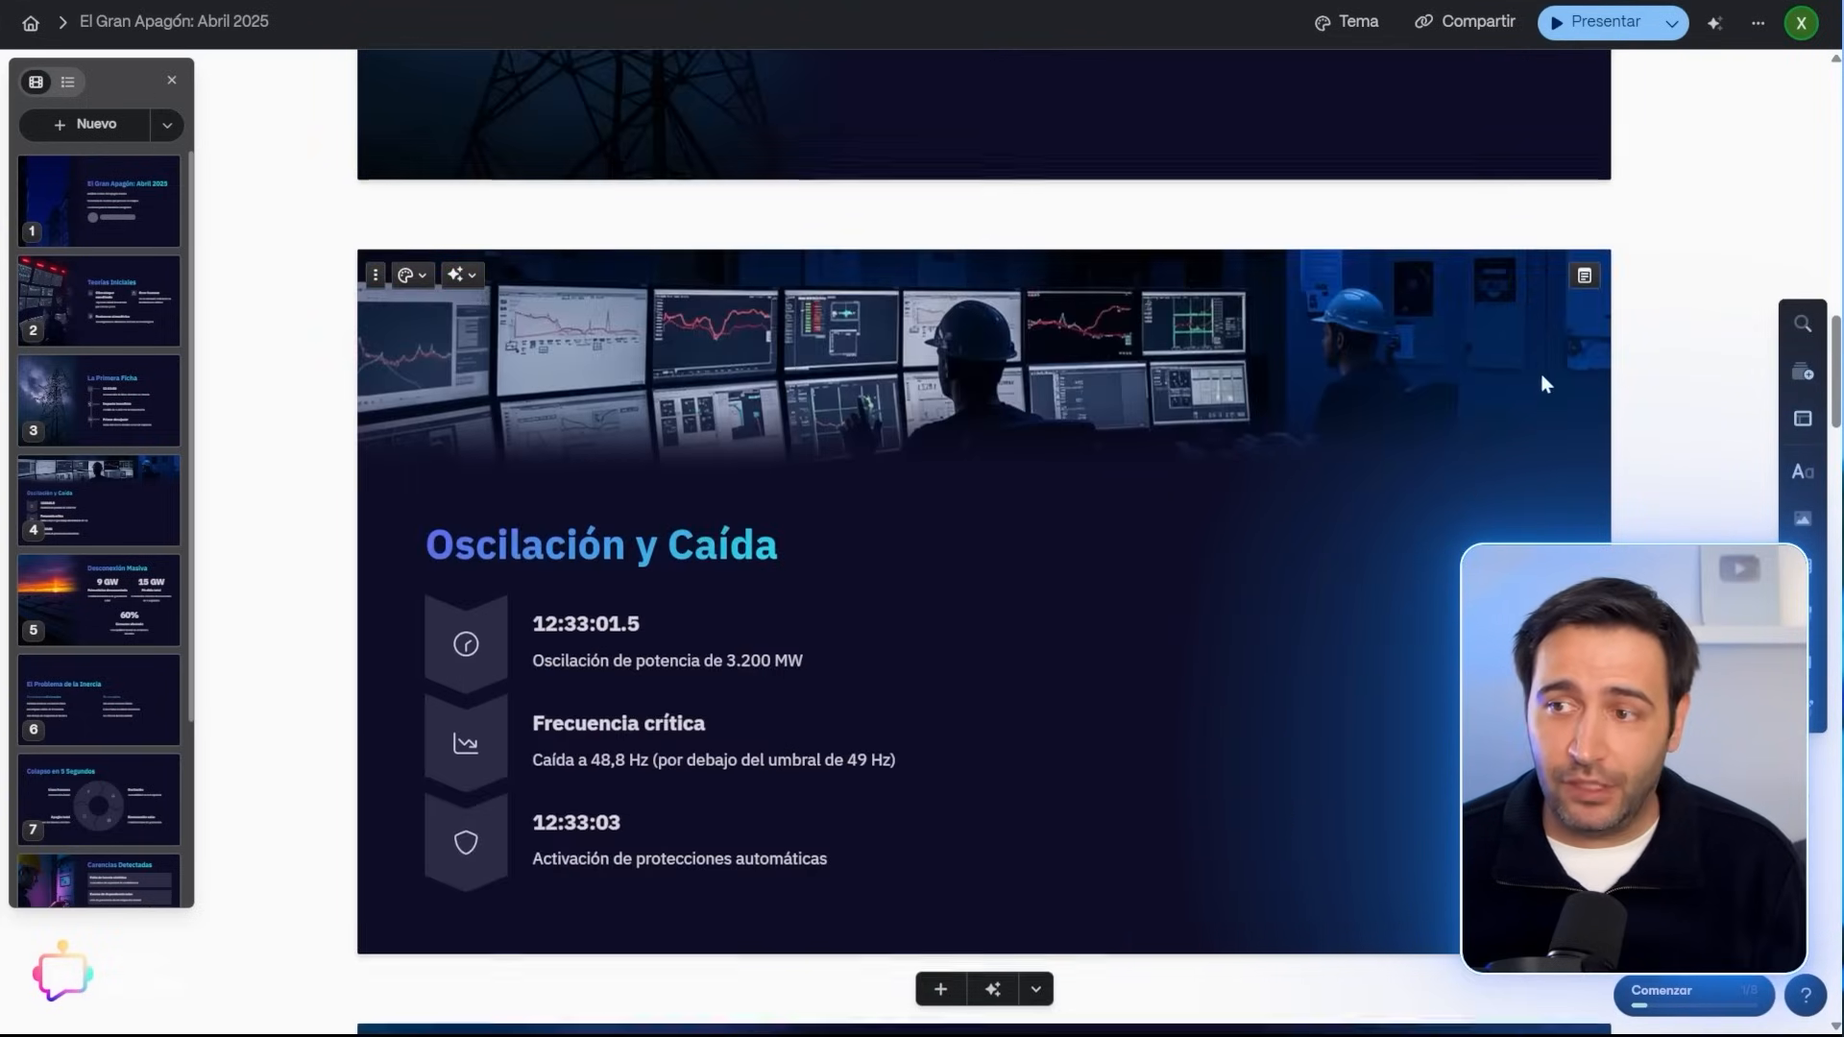
pyautogui.scroll(15, 1545, 385)
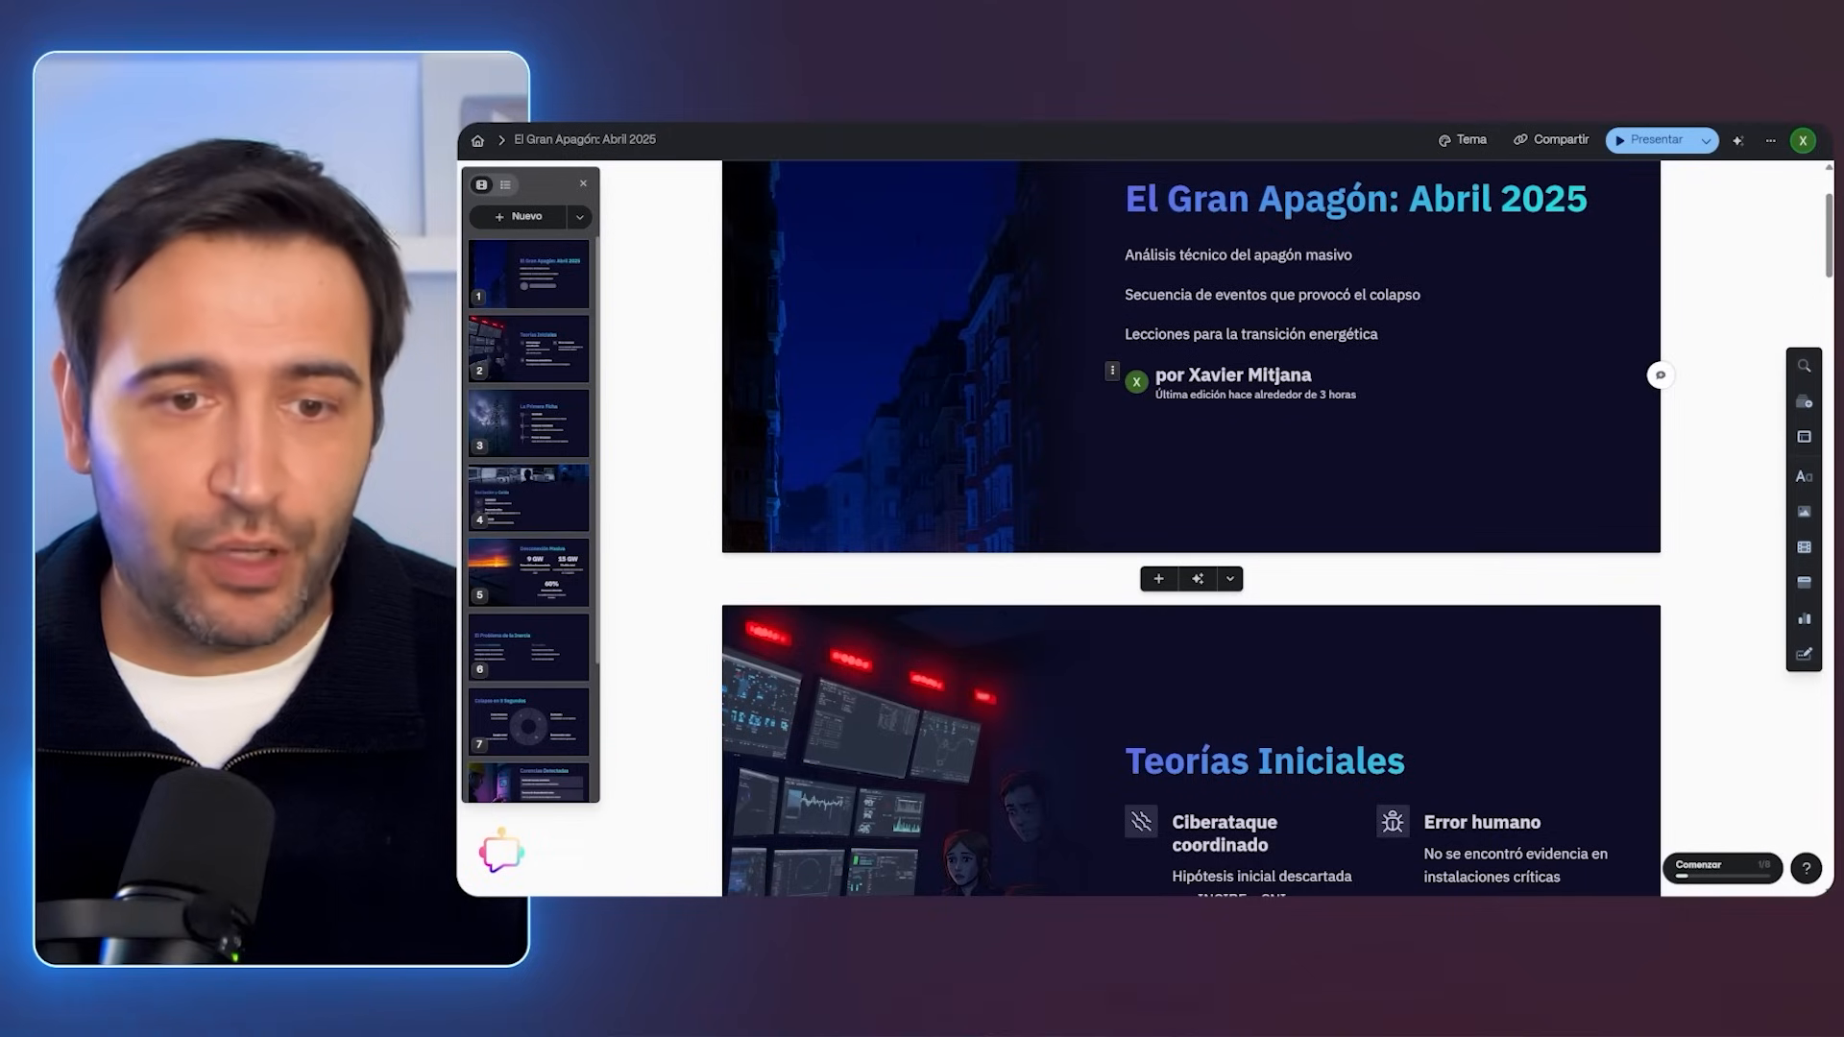
pyautogui.scroll(2, 1057, 344)
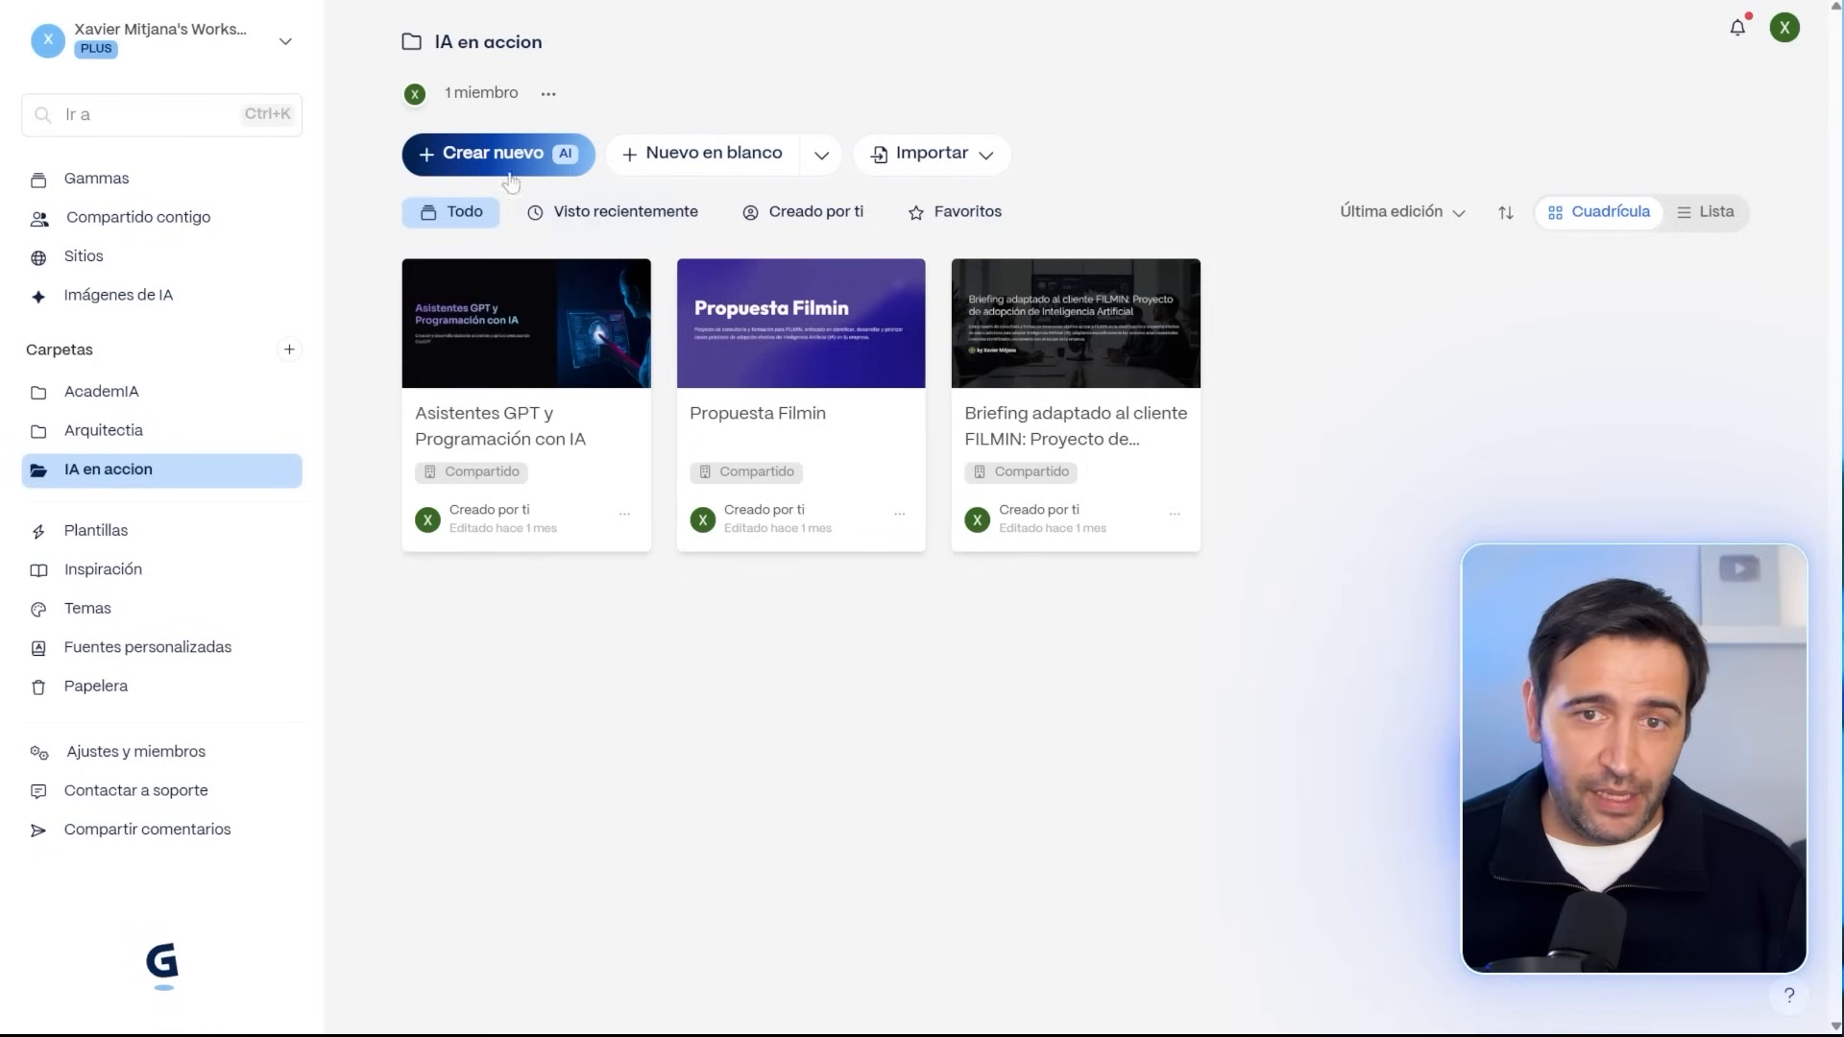
# Step: Start a new AI creation from pasted text, filling it with the blackout transcript from Notepad without the TurboScribe notices
pyautogui.click(492, 158)
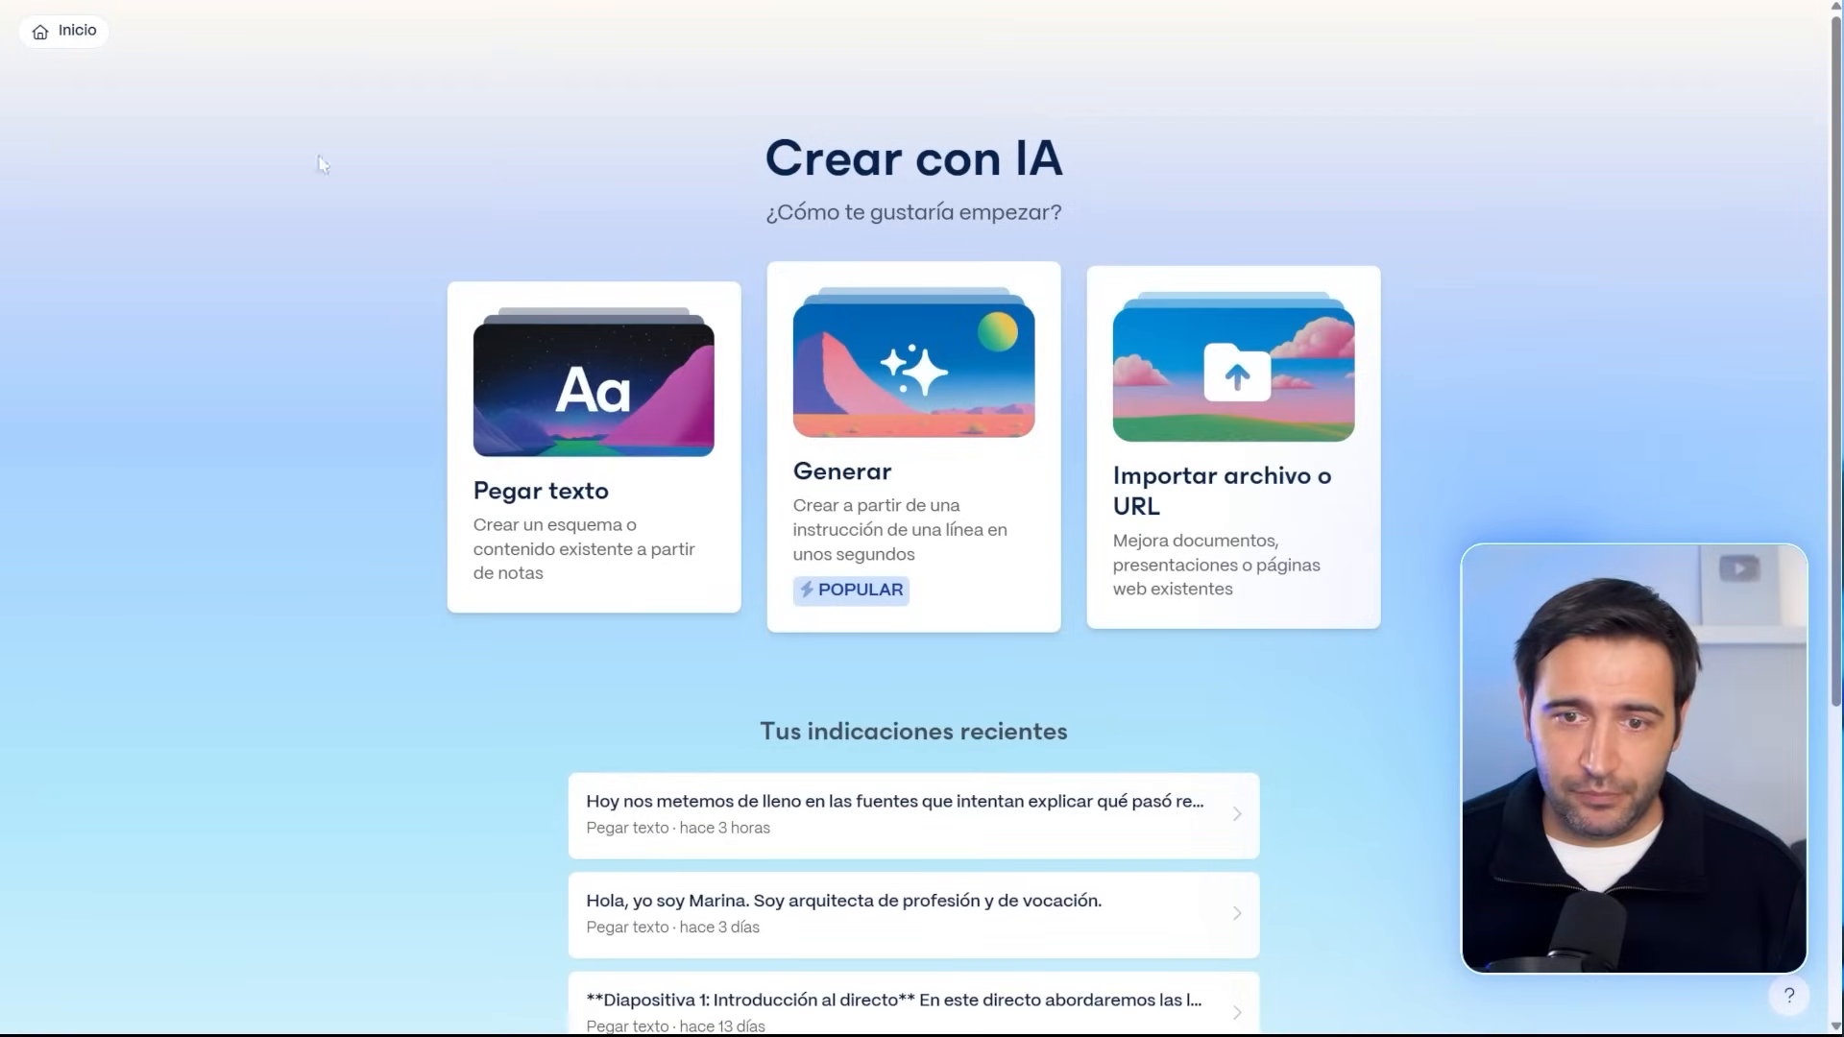
pyautogui.click(553, 470)
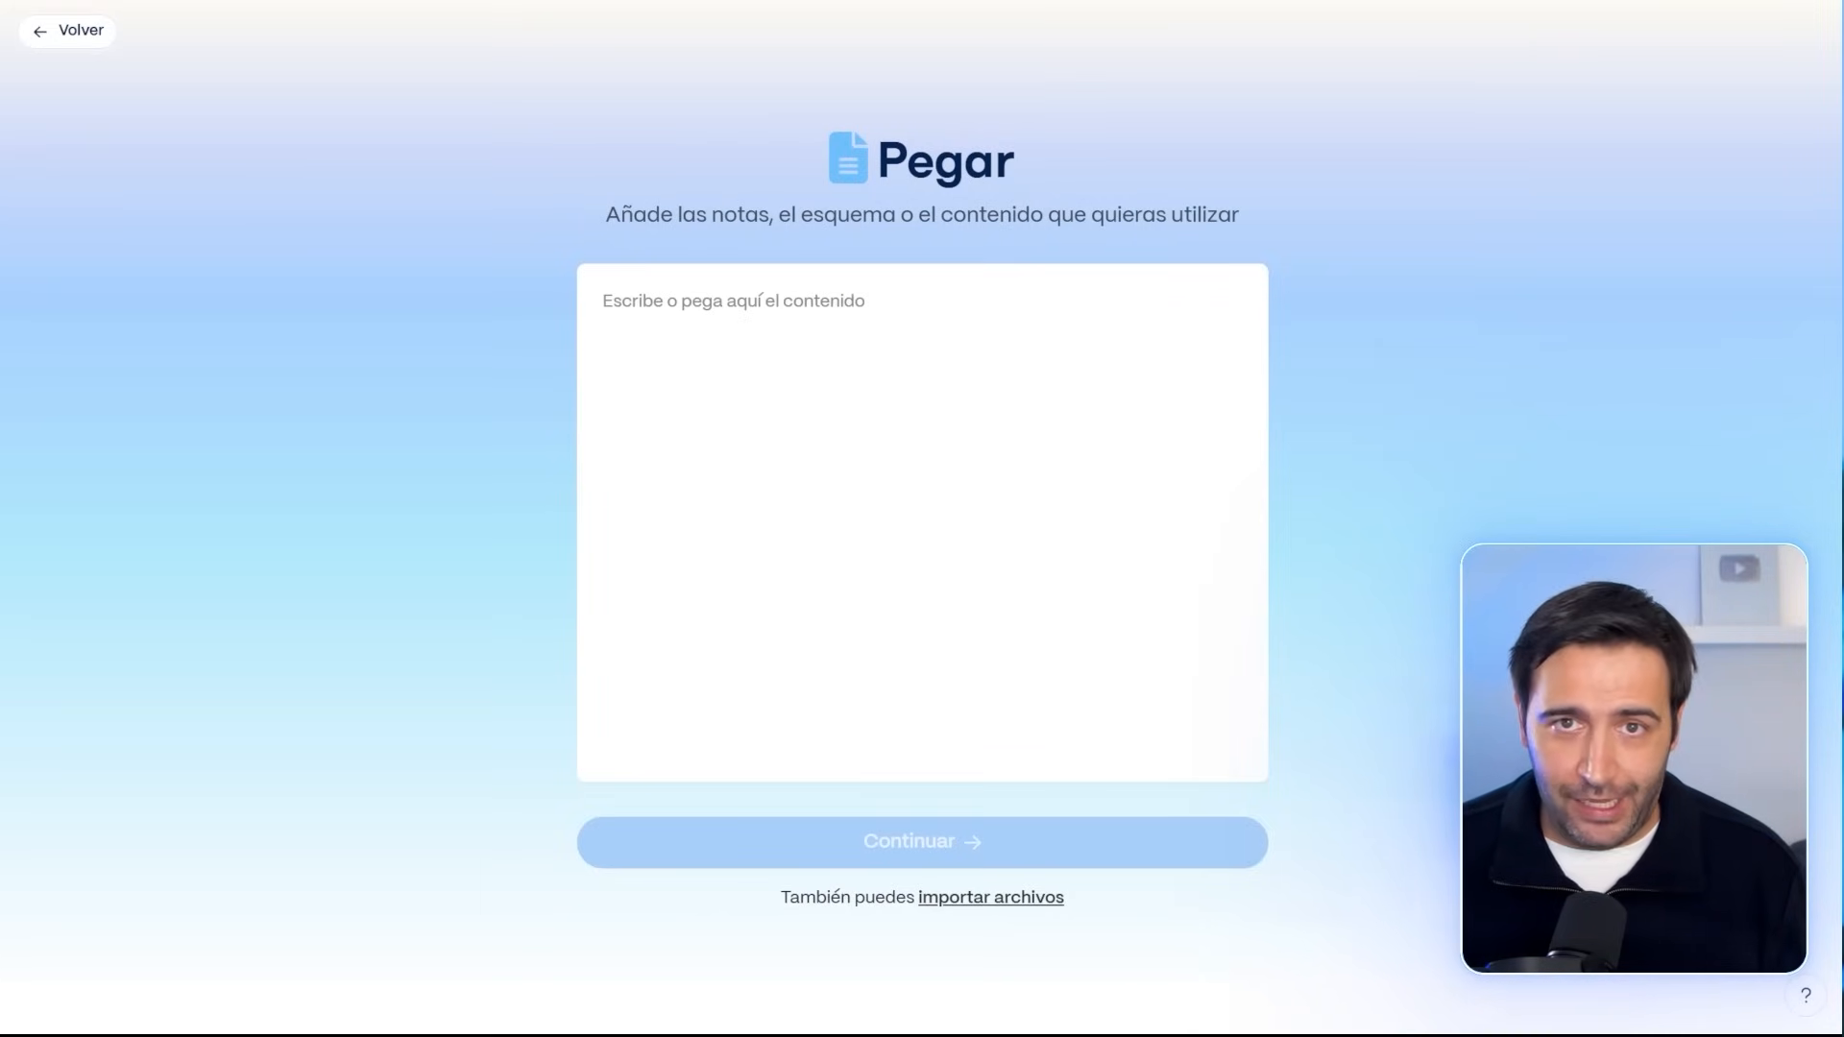
pyautogui.hotkey('alt', 'Tab')
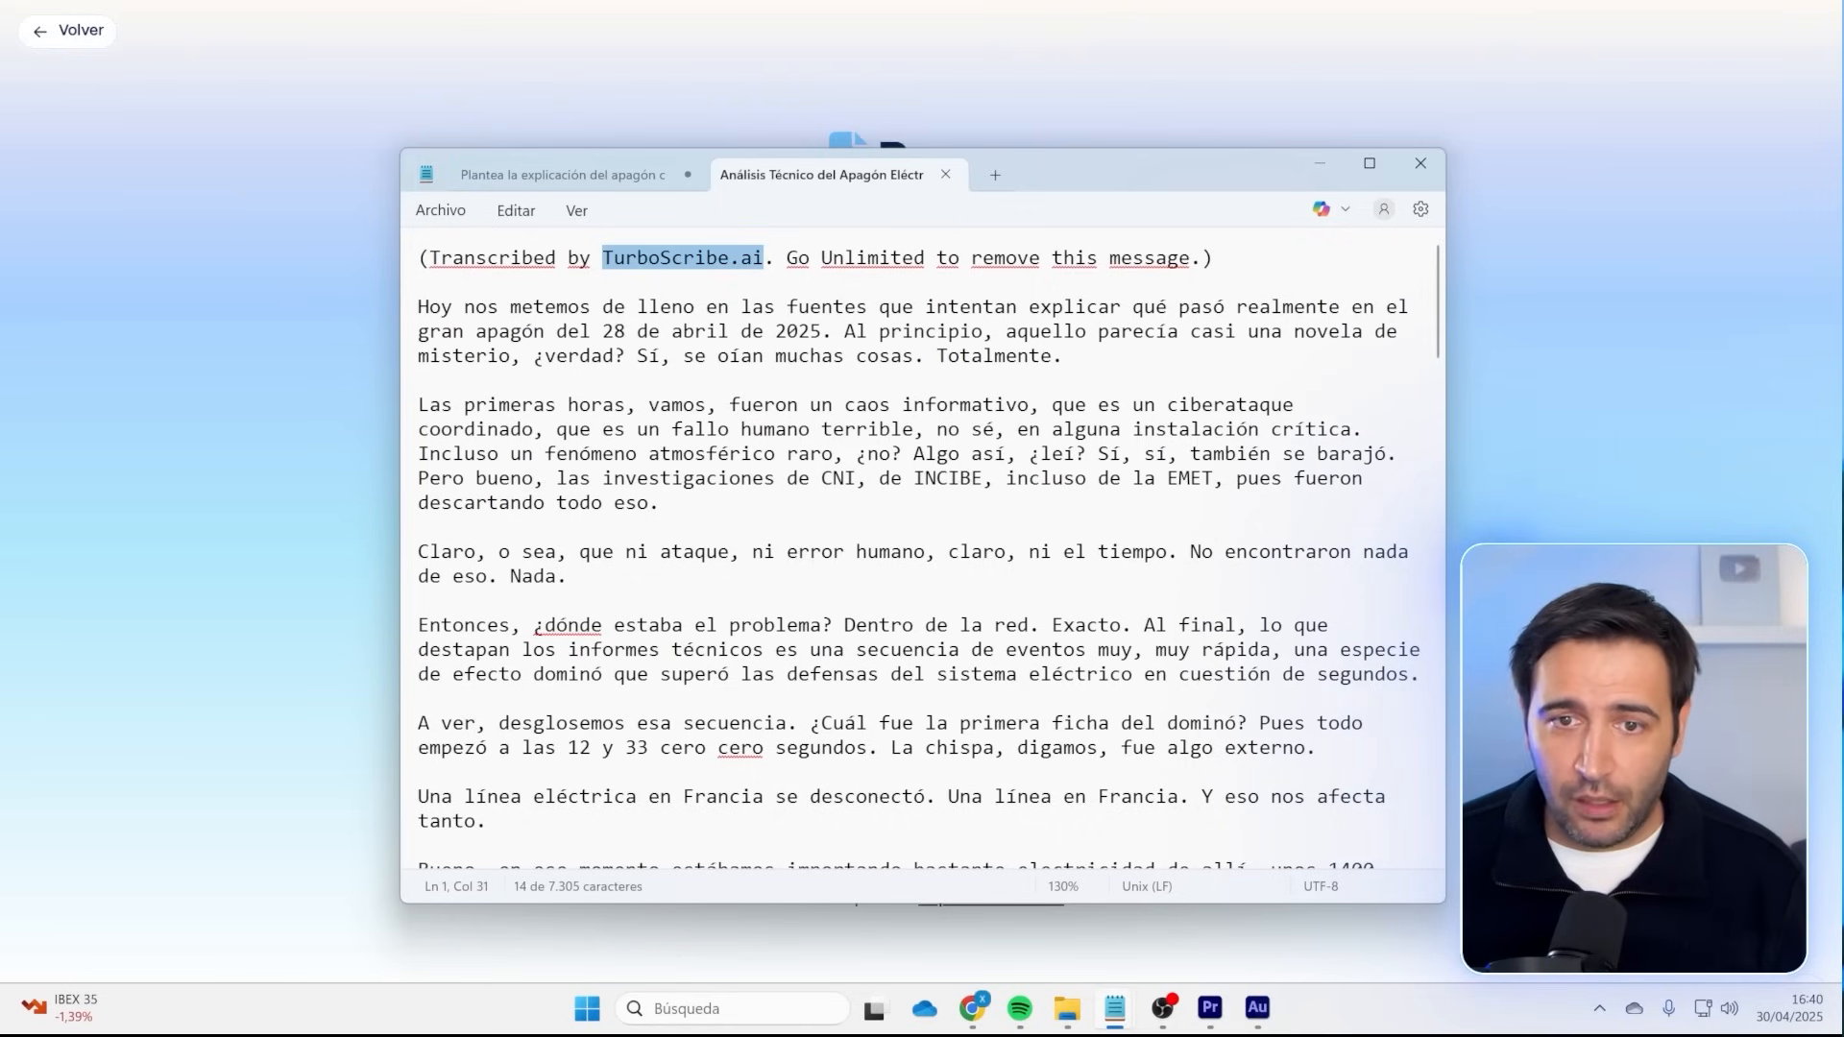
pyautogui.scroll(-20, 708, 411)
pyautogui.moveTo(418, 307); pyautogui.dragTo(677, 815)
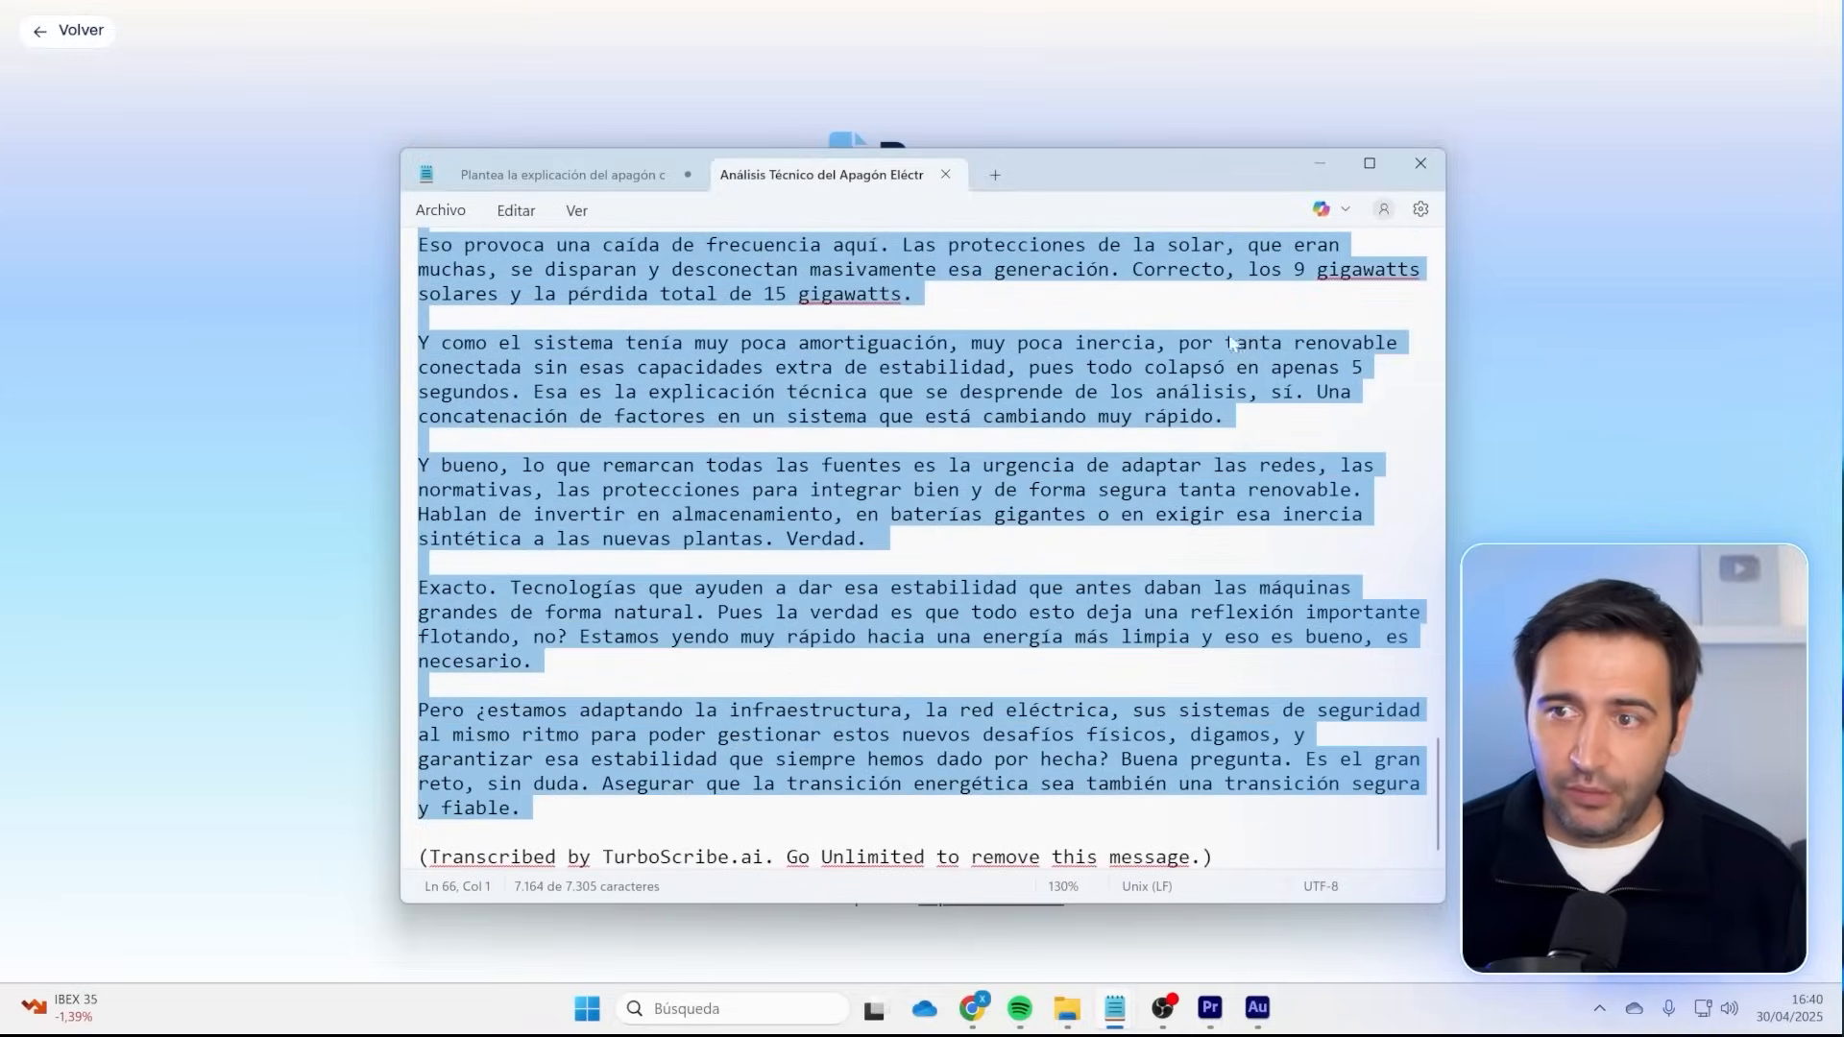
pyautogui.click(1333, 165)
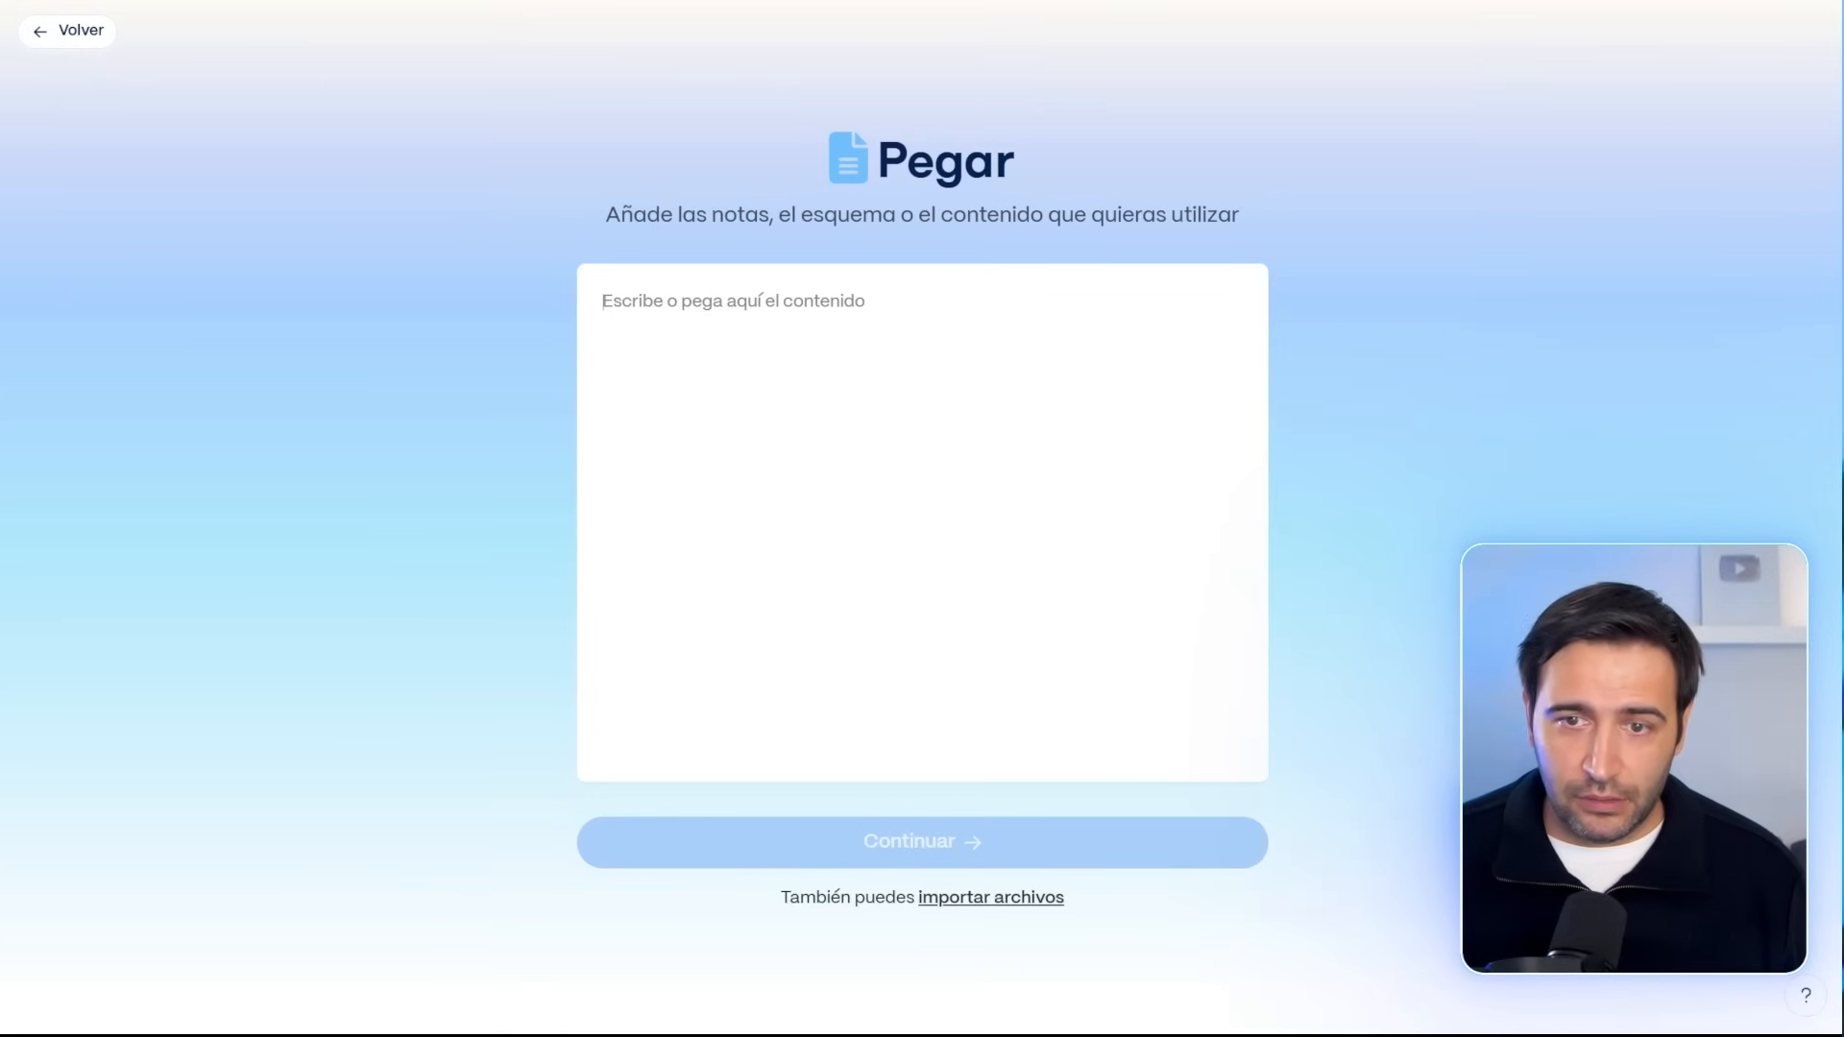
pyautogui.hotkey('ctrl', 'v')
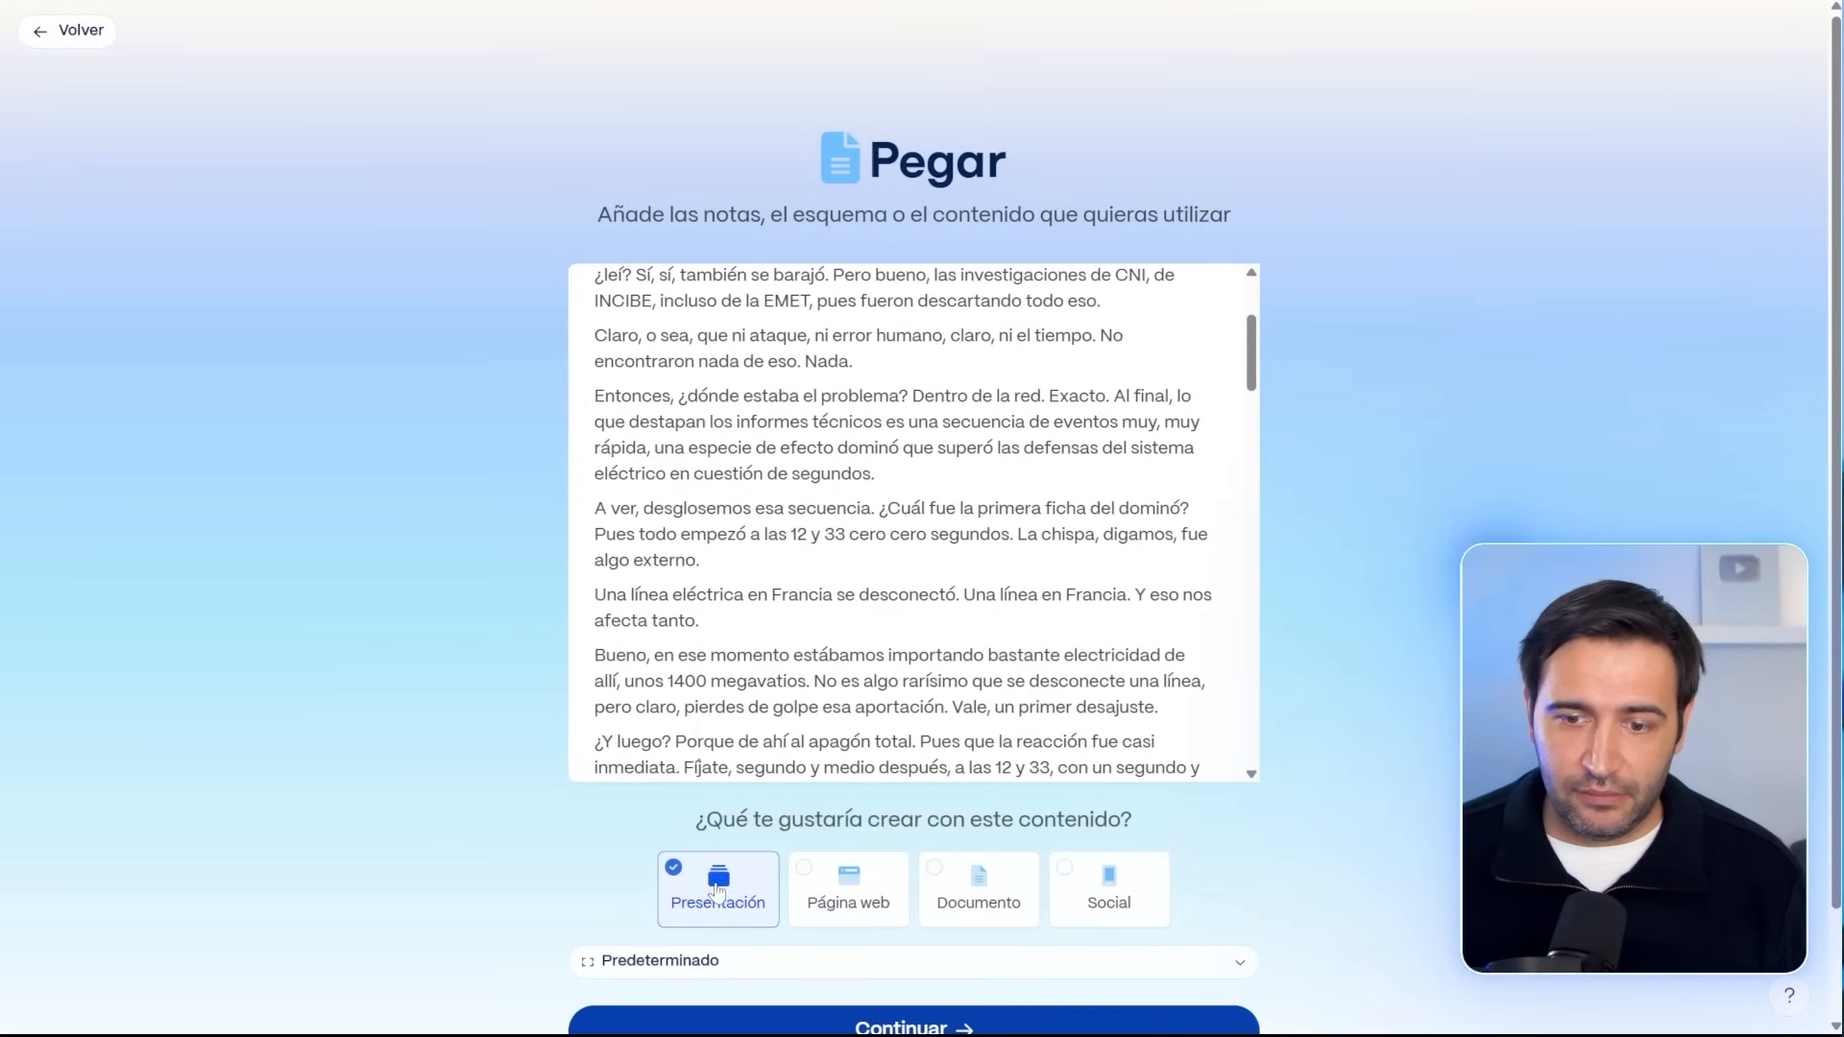
# Step: Set the presentation's page style to Tradicional and continue to the instruction editor
pyautogui.scroll(-1, 713, 893)
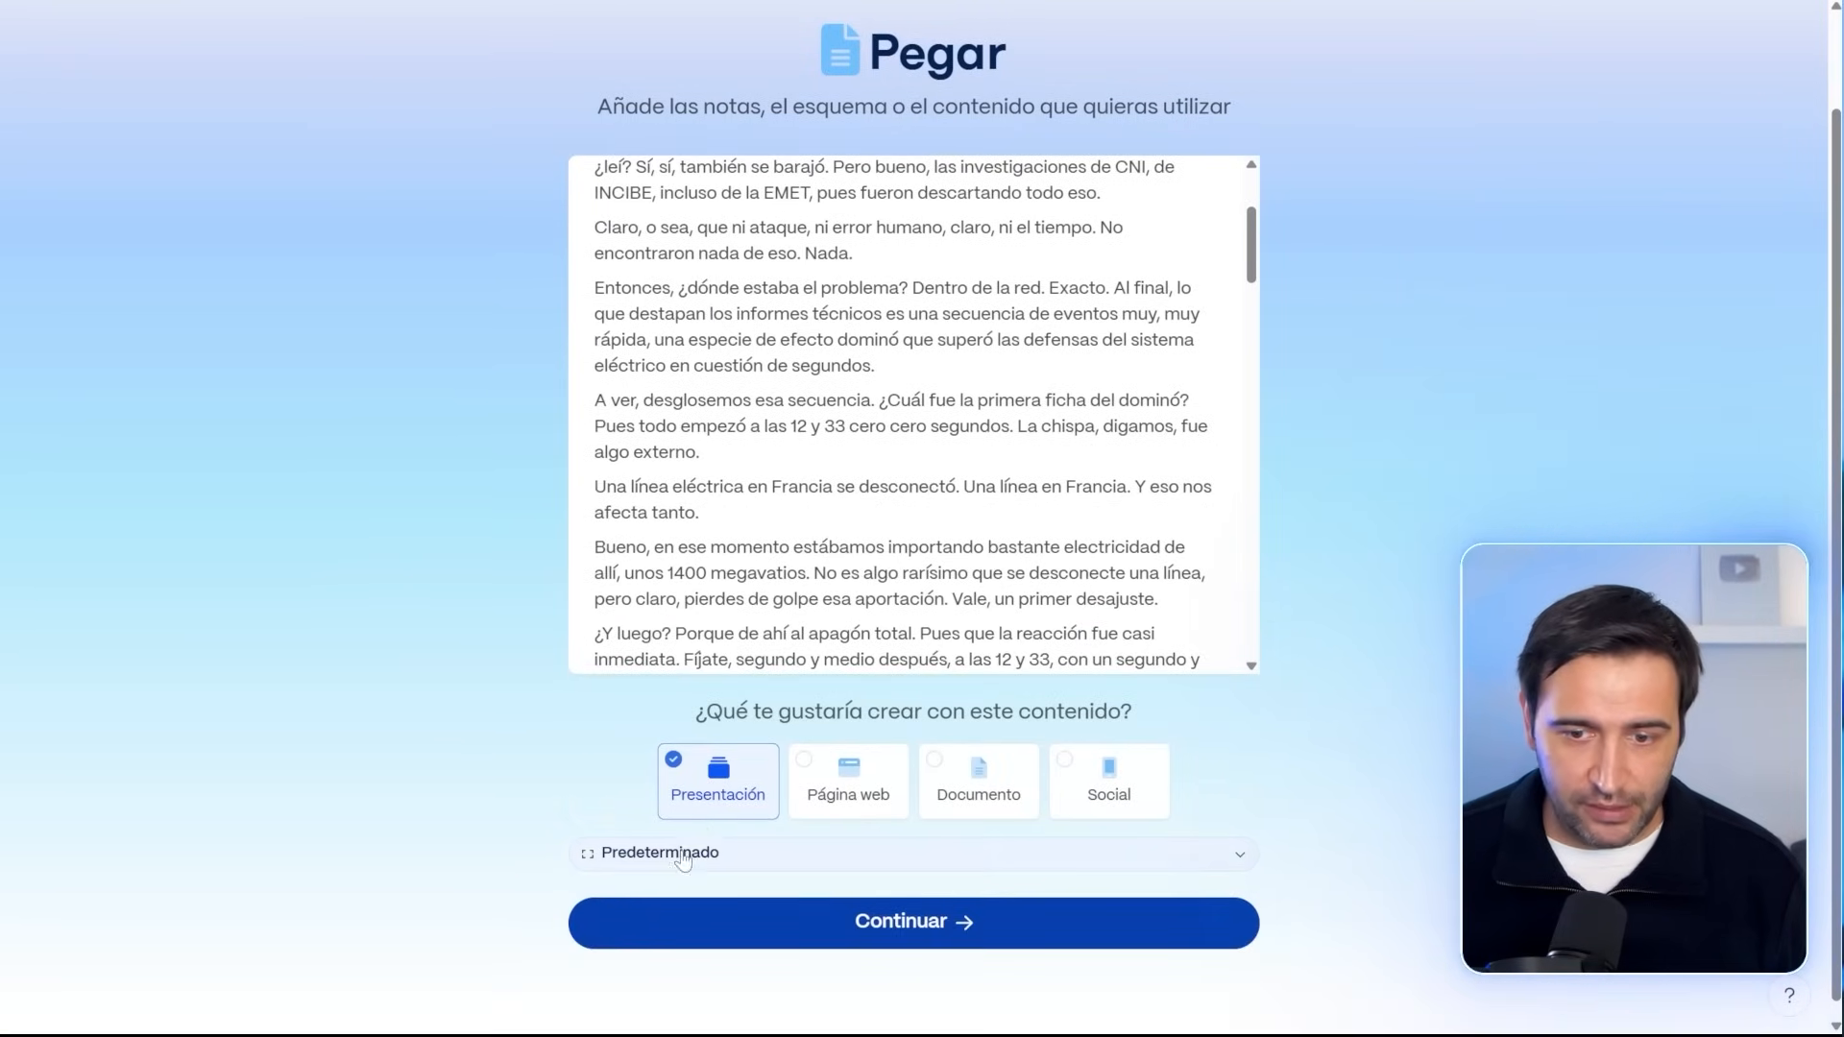
pyautogui.click(615, 853)
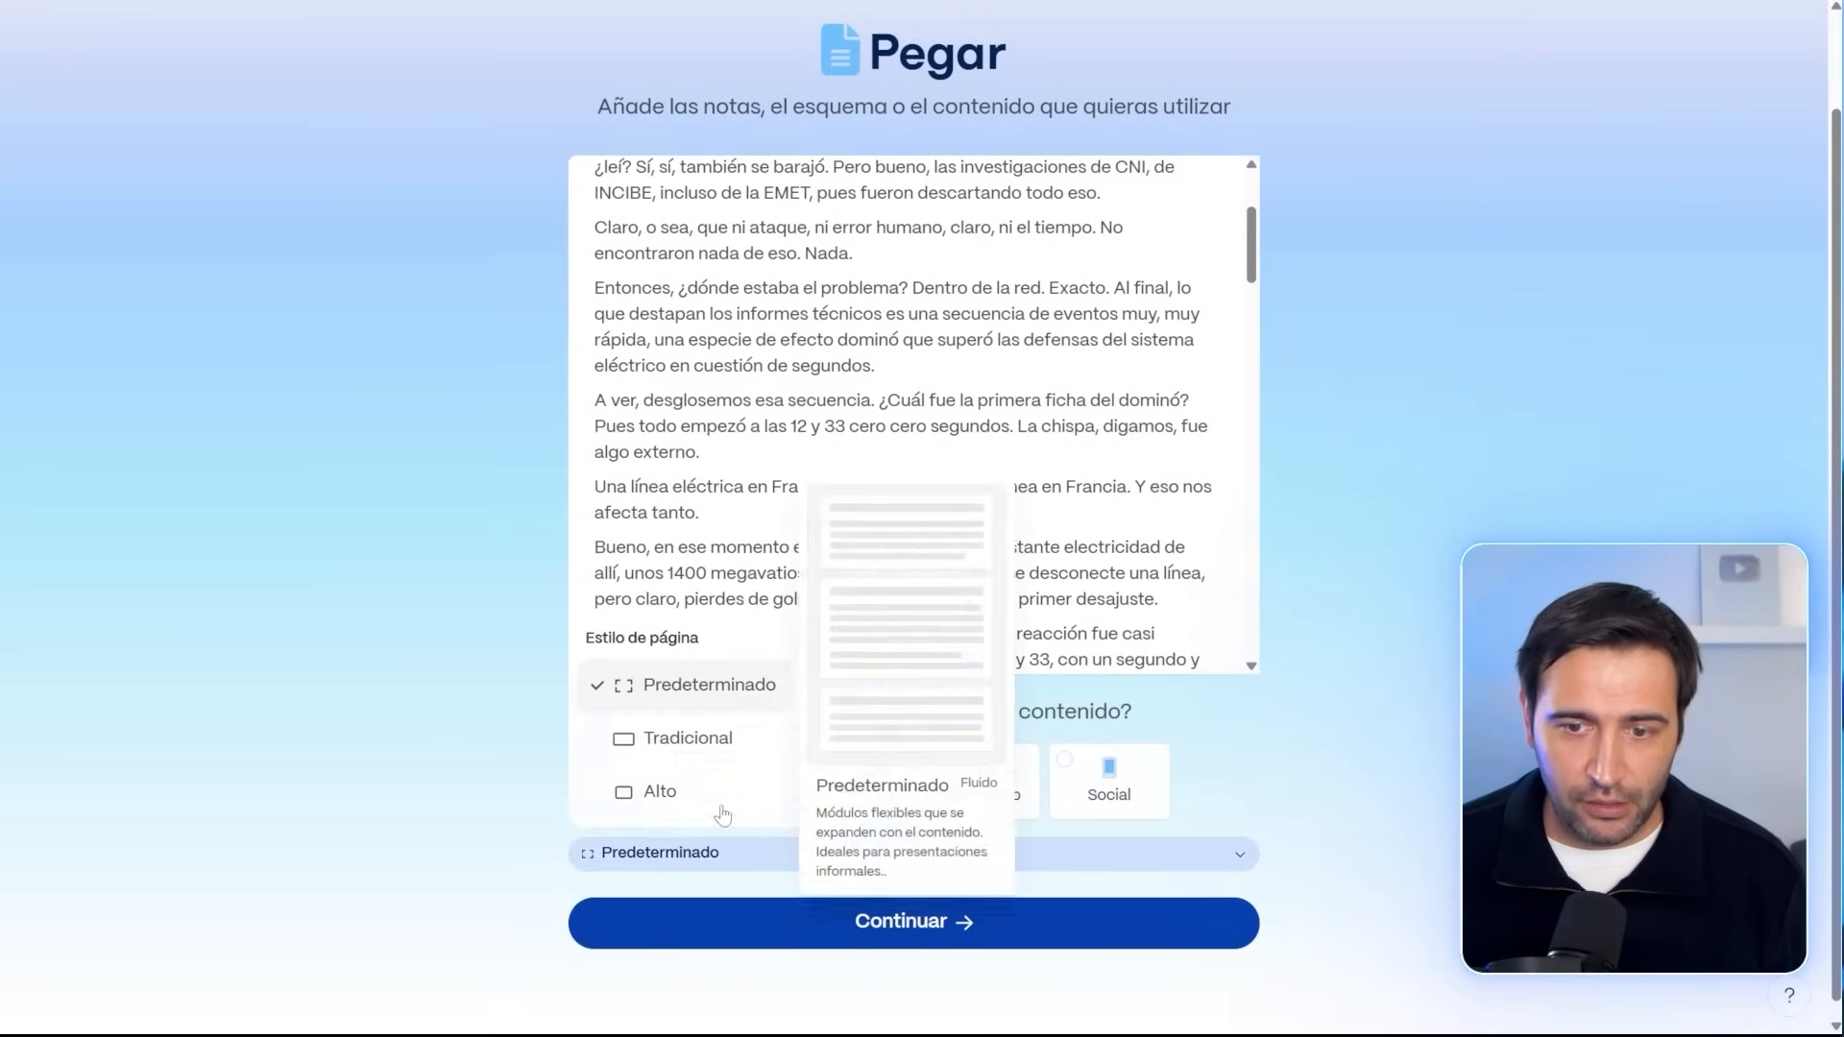
pyautogui.click(654, 742)
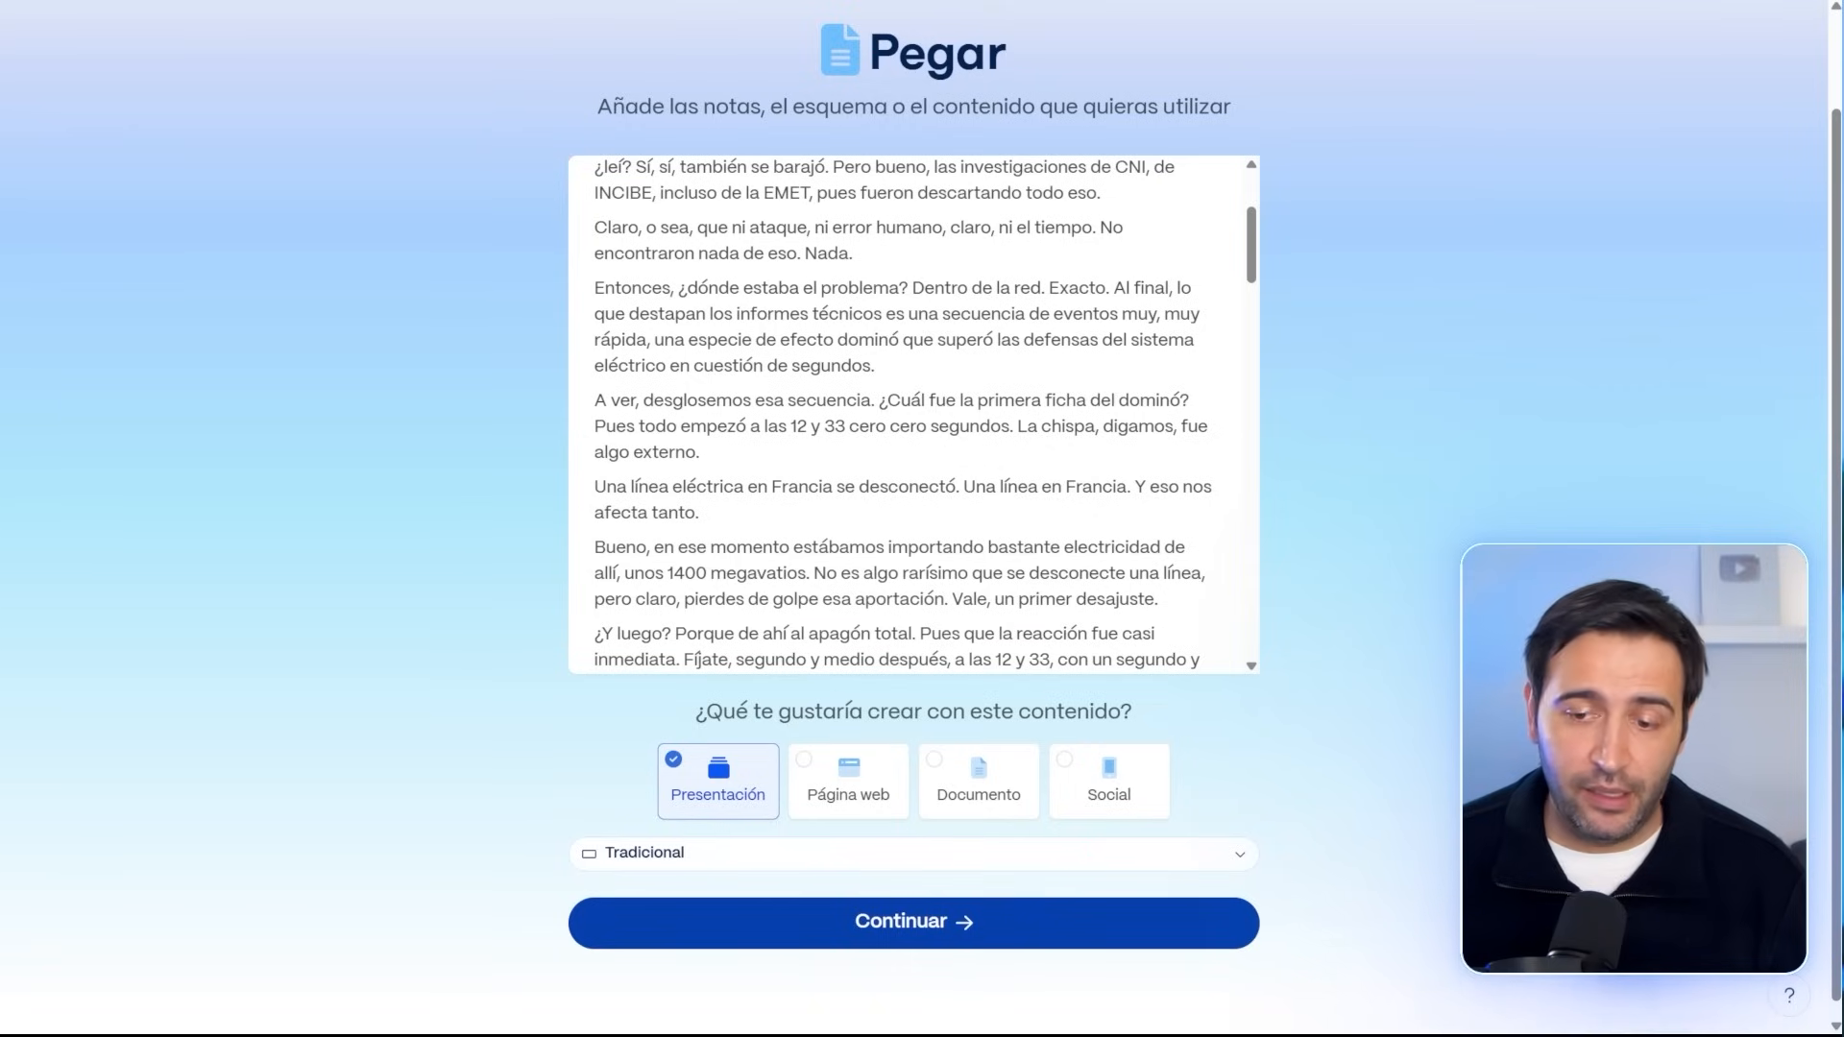
pyautogui.click(920, 938)
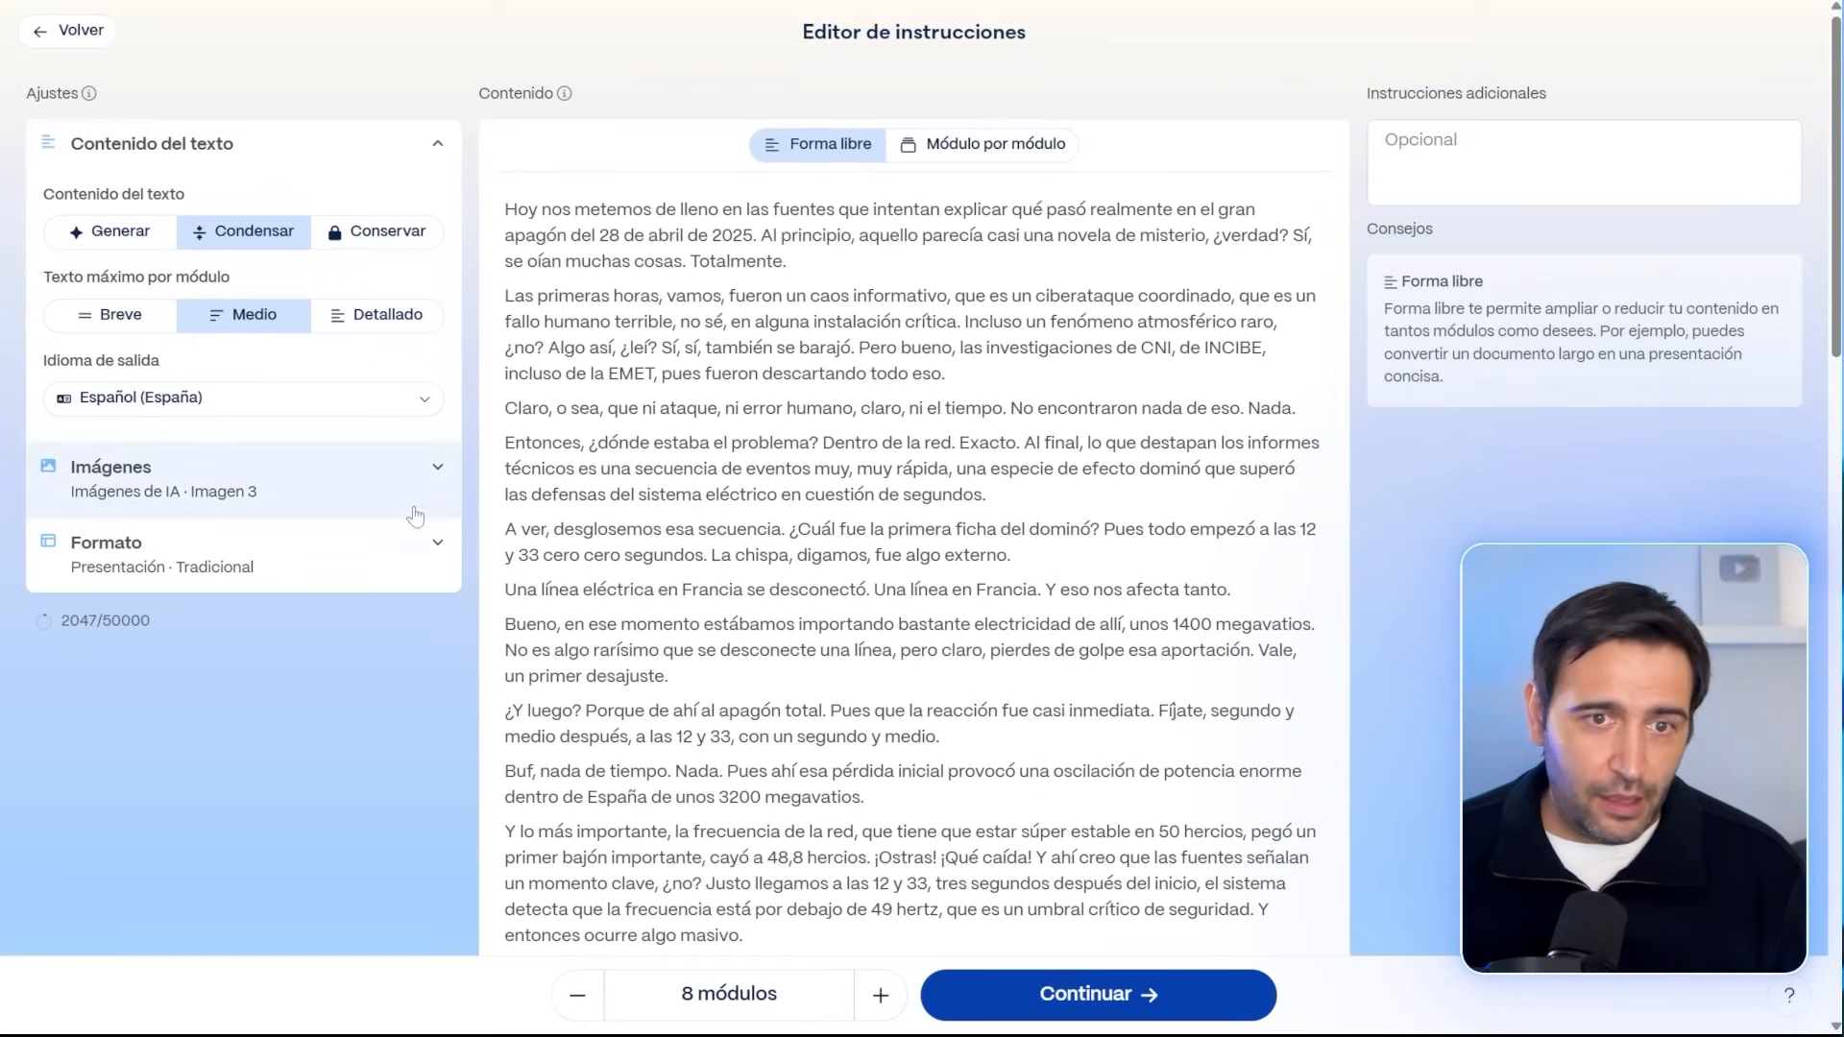
# Step: Set the text content to Generar with a Breve amount per module and continue to the theme choice with 8 modules
pyautogui.click(110, 231)
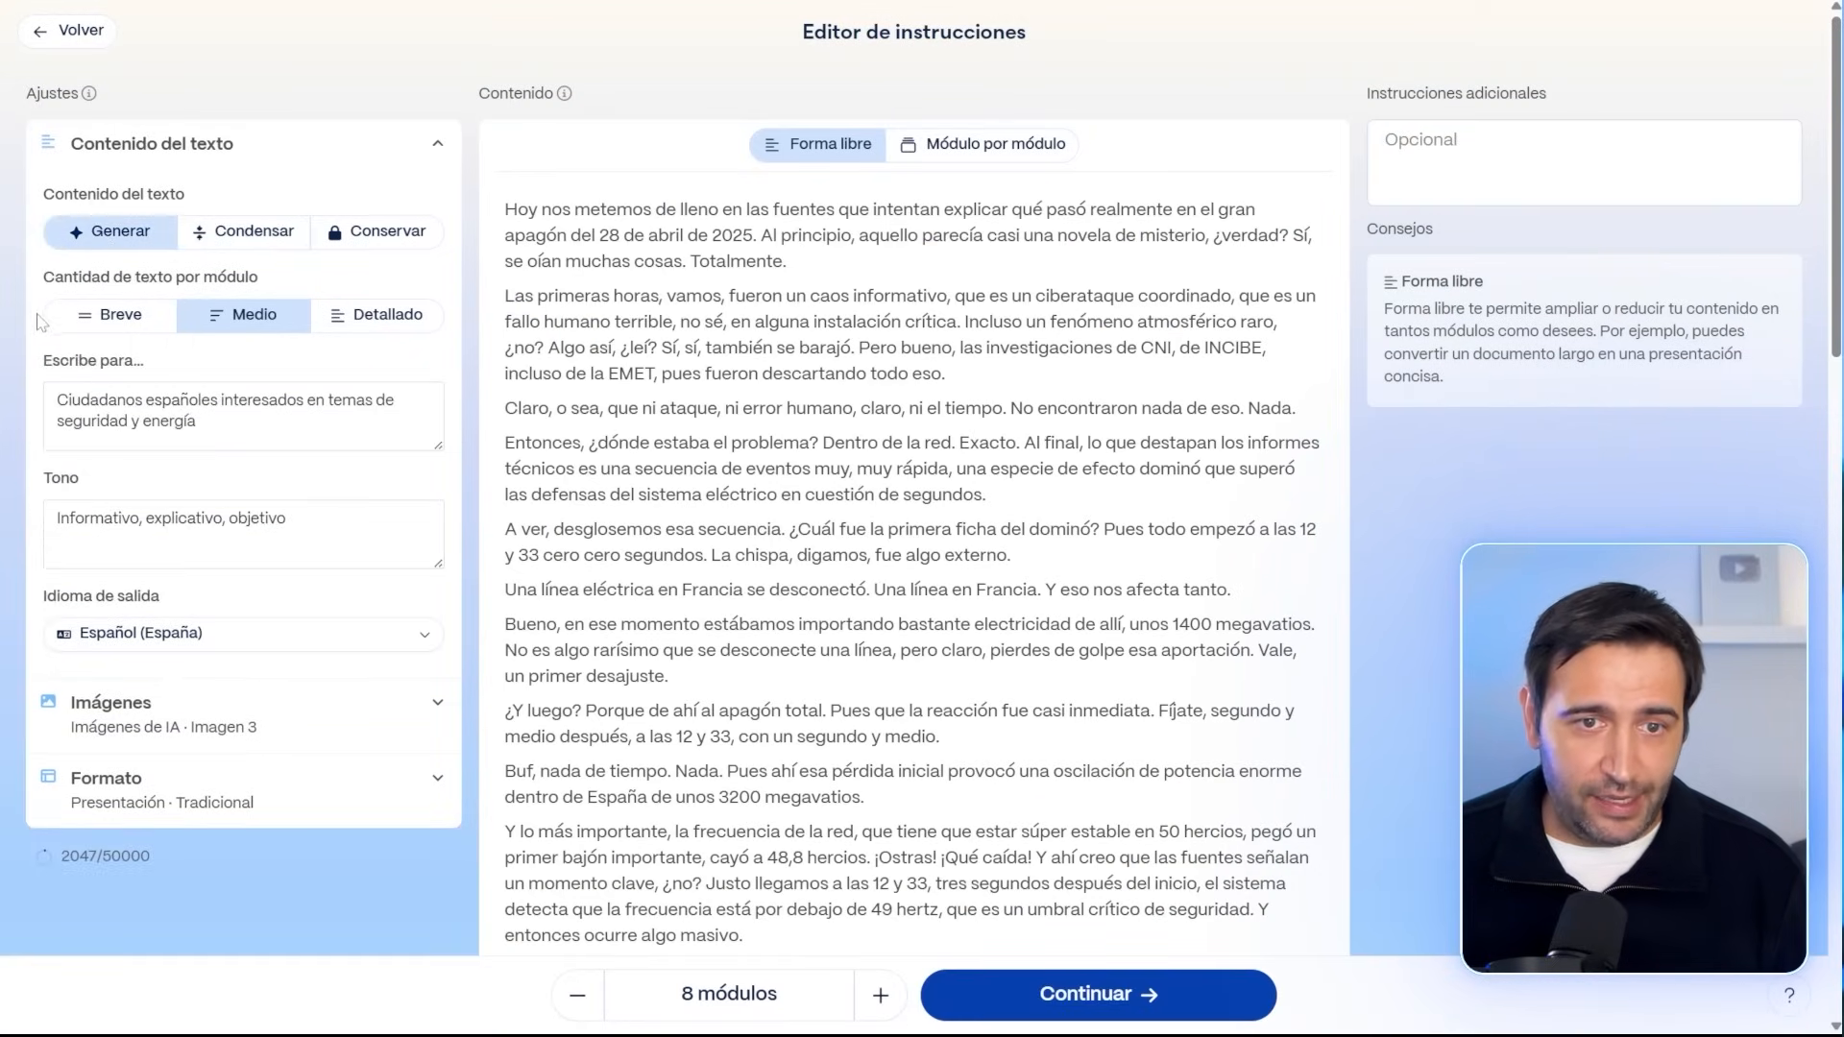
pyautogui.click(110, 319)
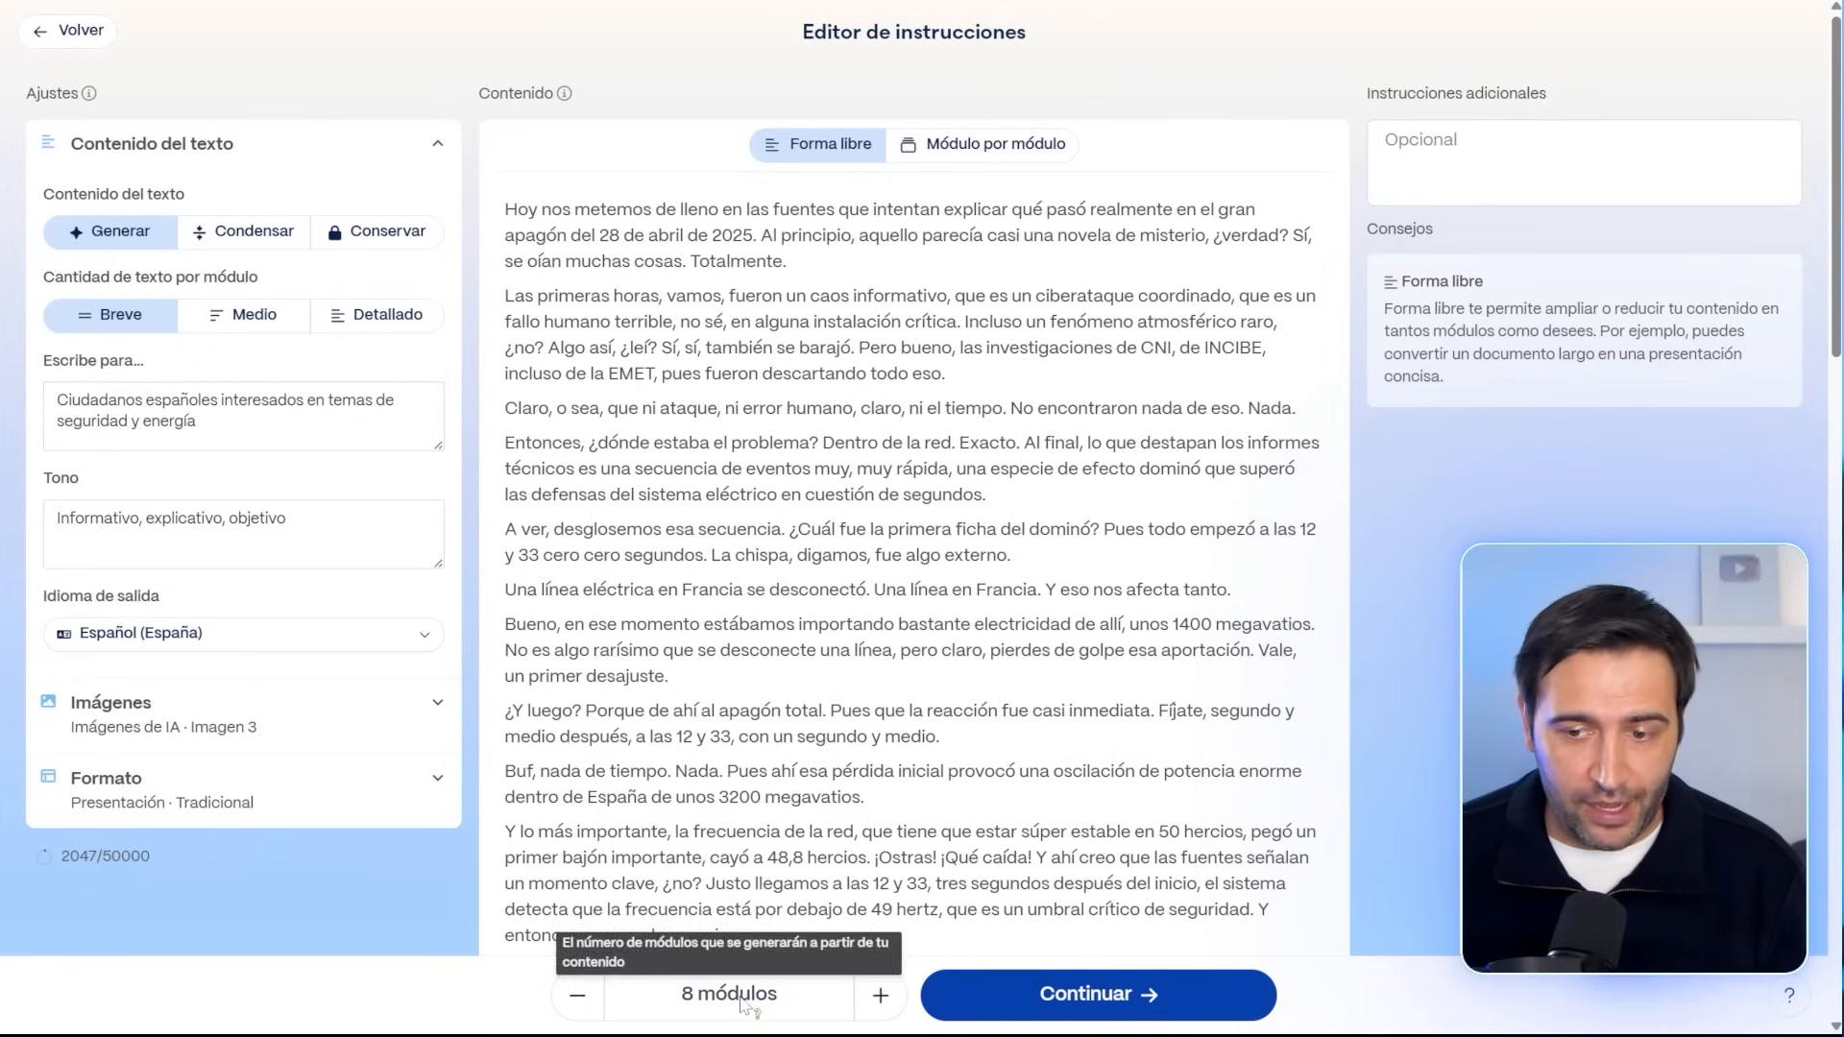
pyautogui.click(1107, 998)
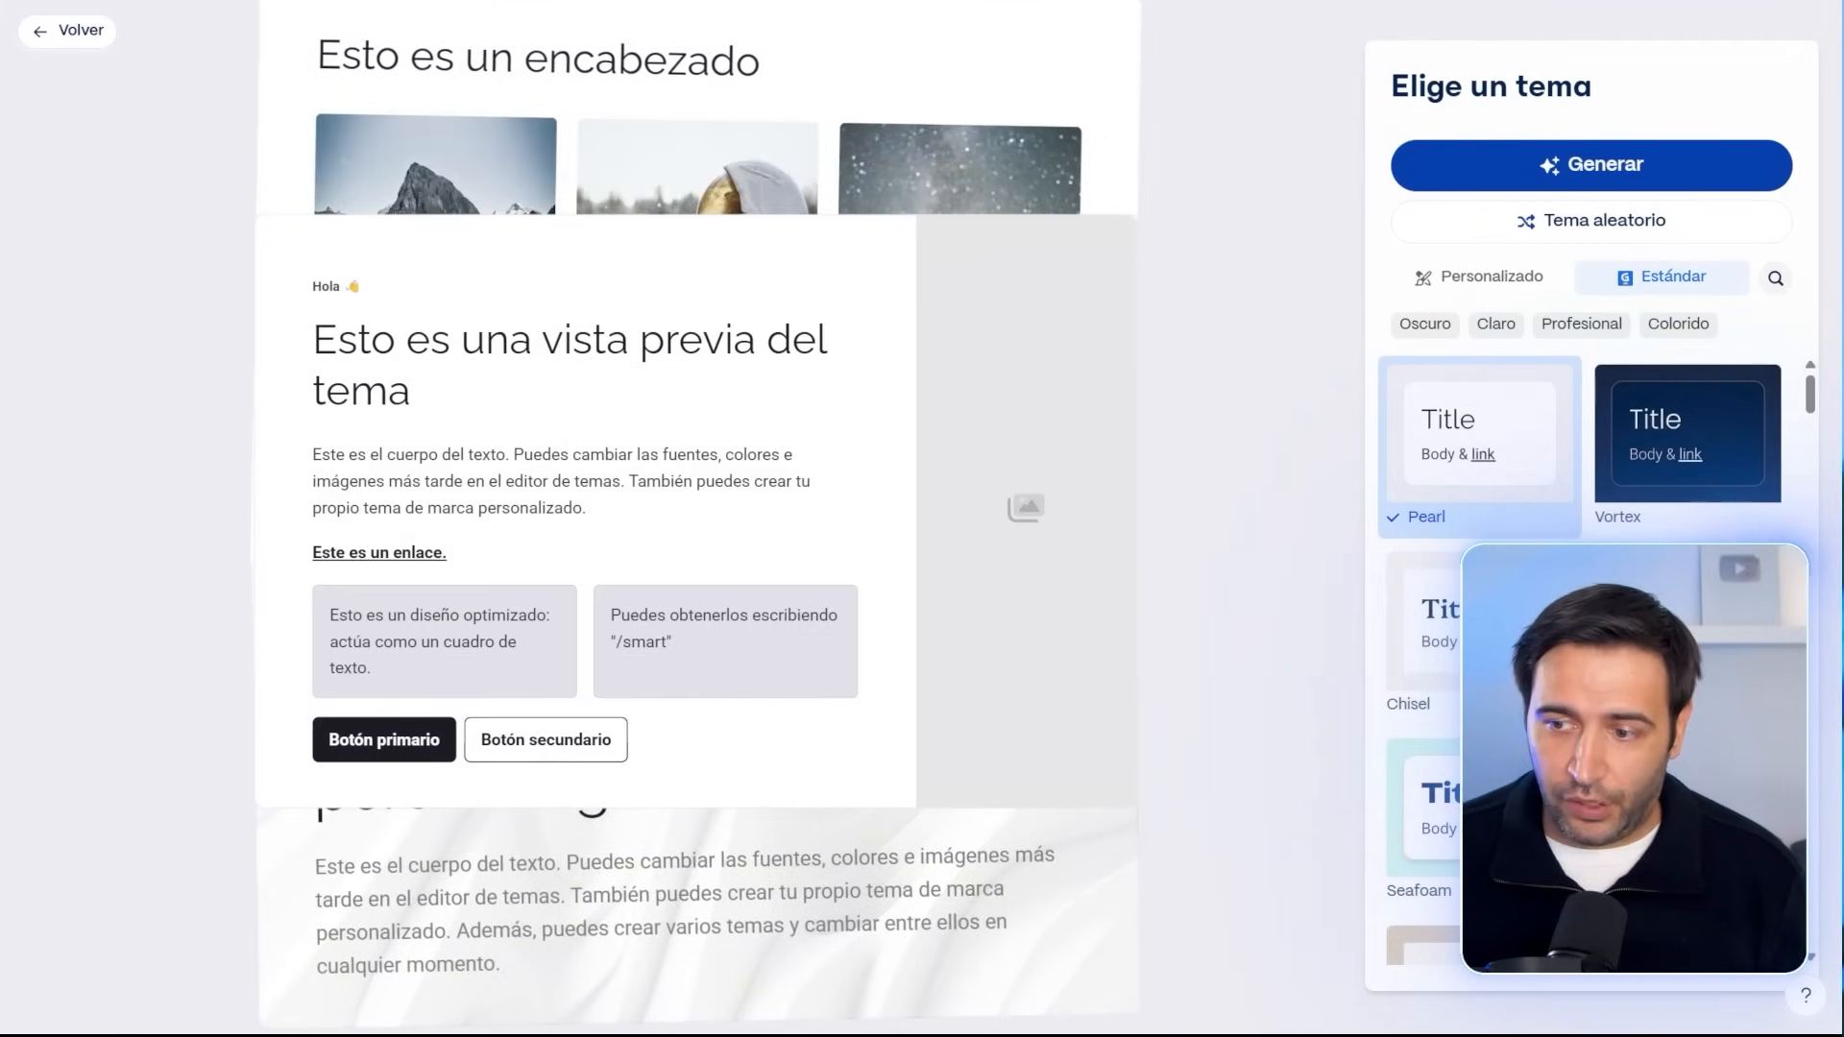
# Step: Select the black theme with purple-to-blue gradient headings and generate the presentation
pyautogui.click(1687, 624)
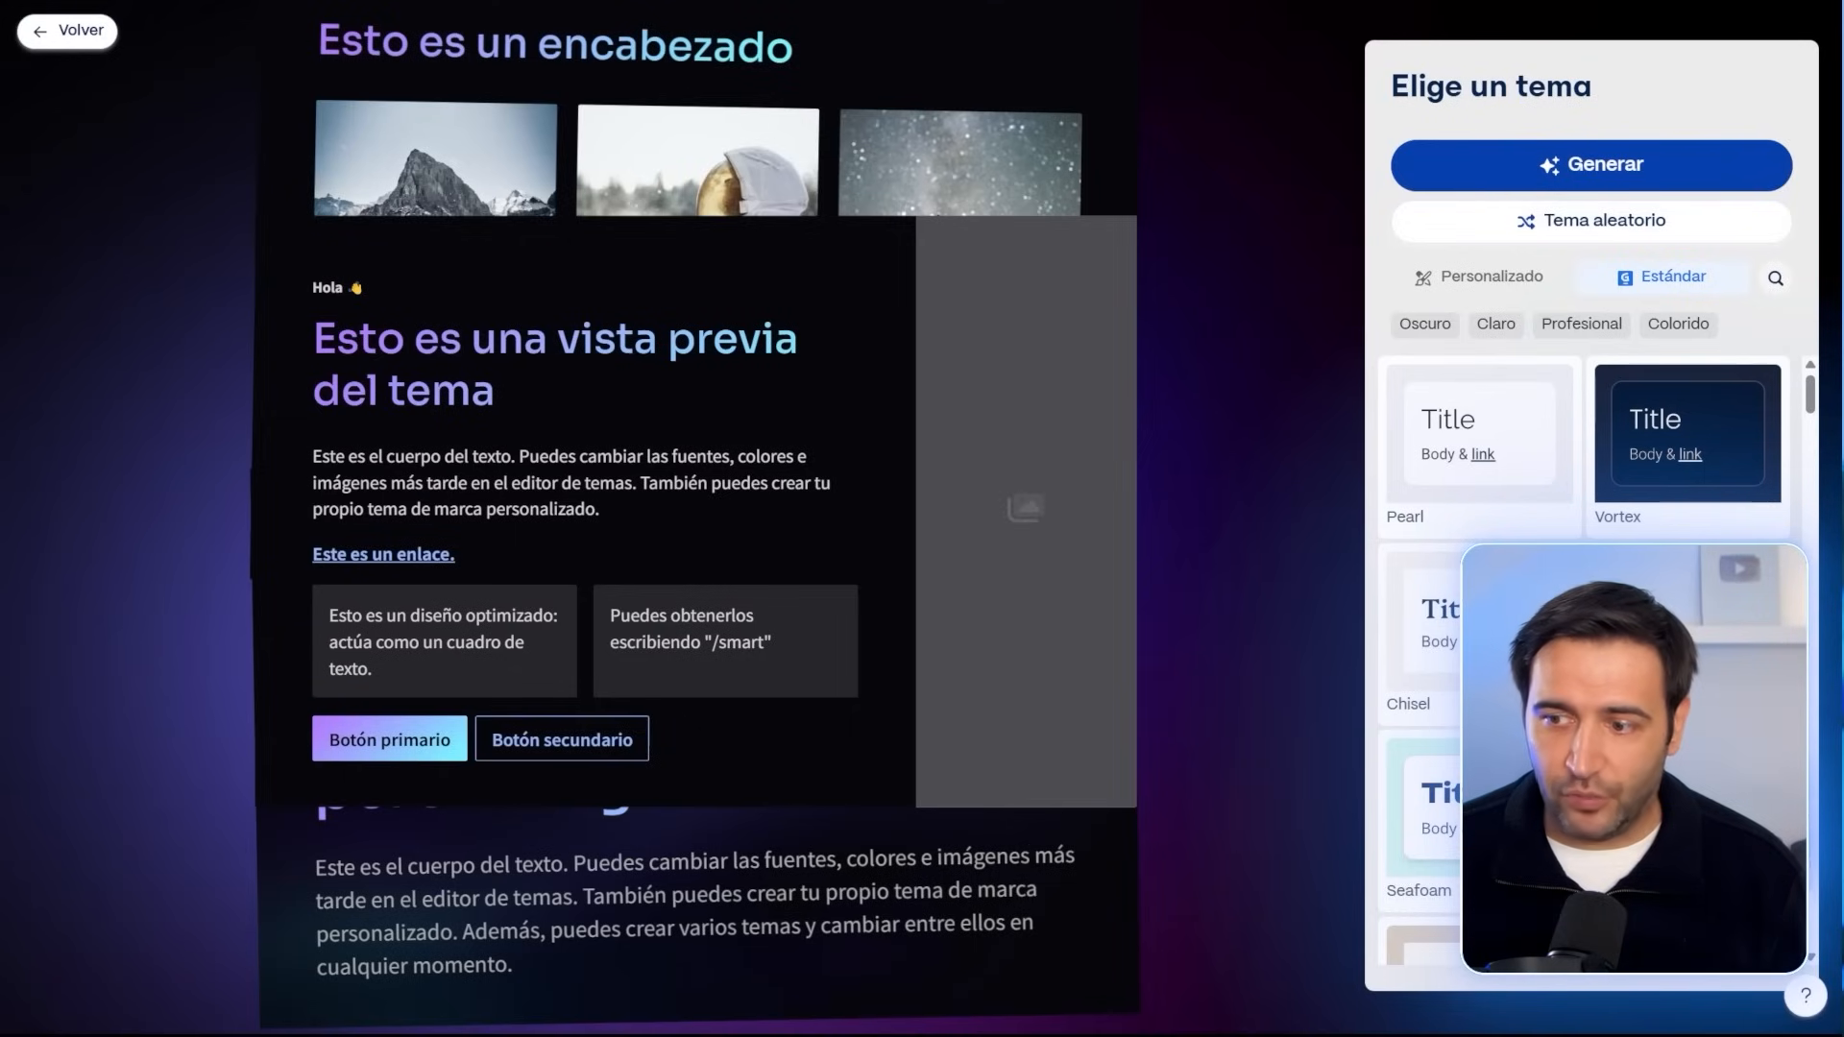
pyautogui.click(1565, 182)
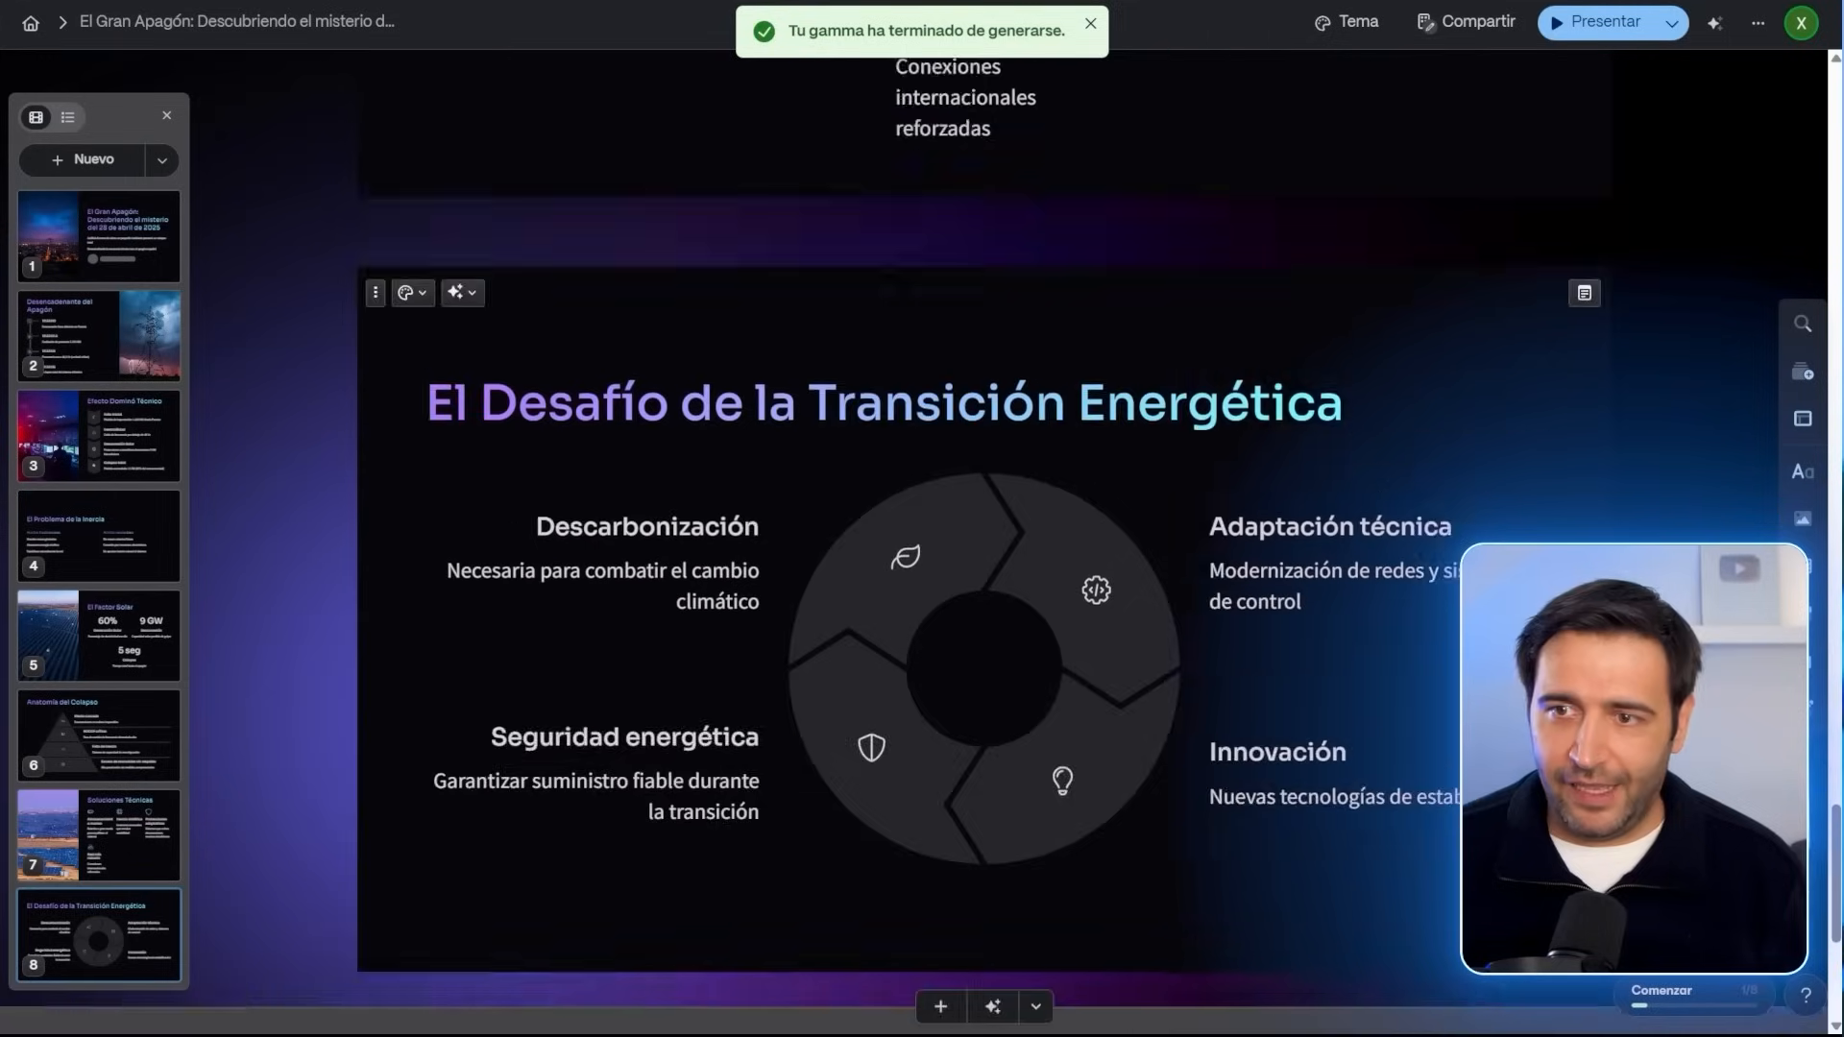
# Step: Review the generated blackout slides from the final energy transition slide back to the cover
pyautogui.scroll(15, 1202, 618)
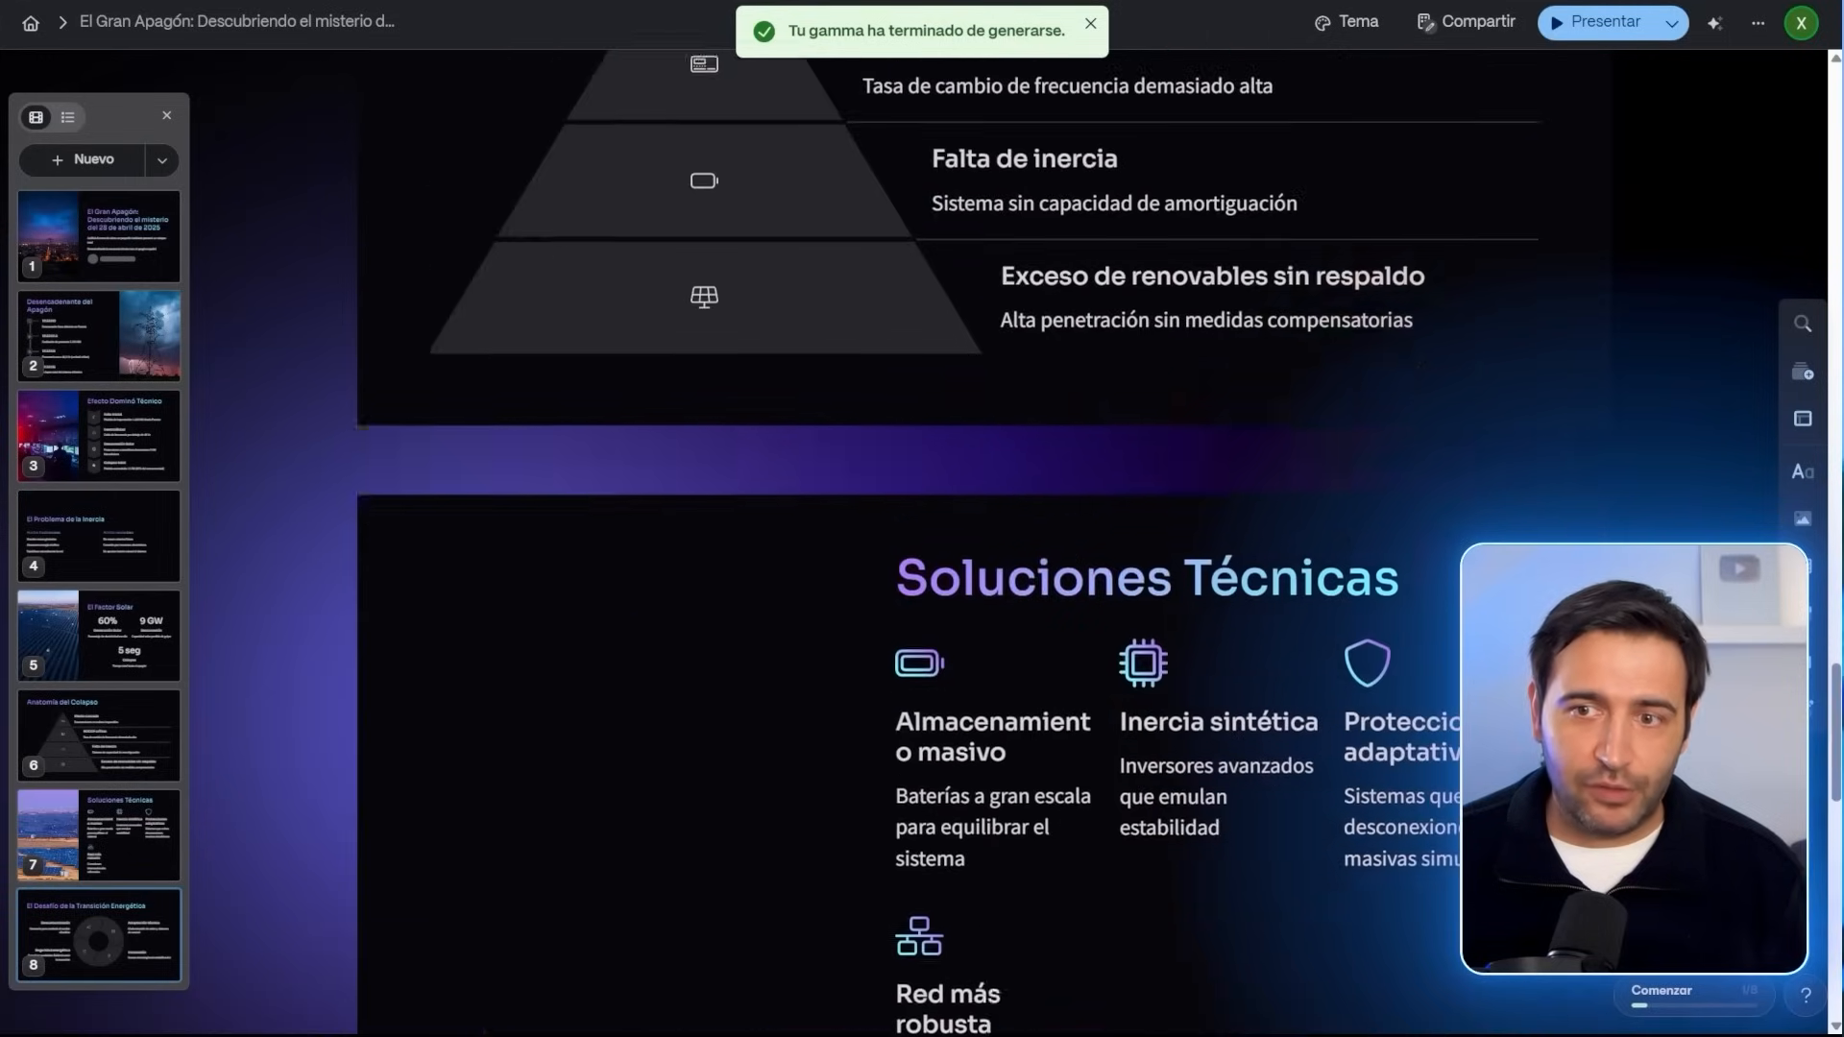
pyautogui.scroll(8, 1201, 609)
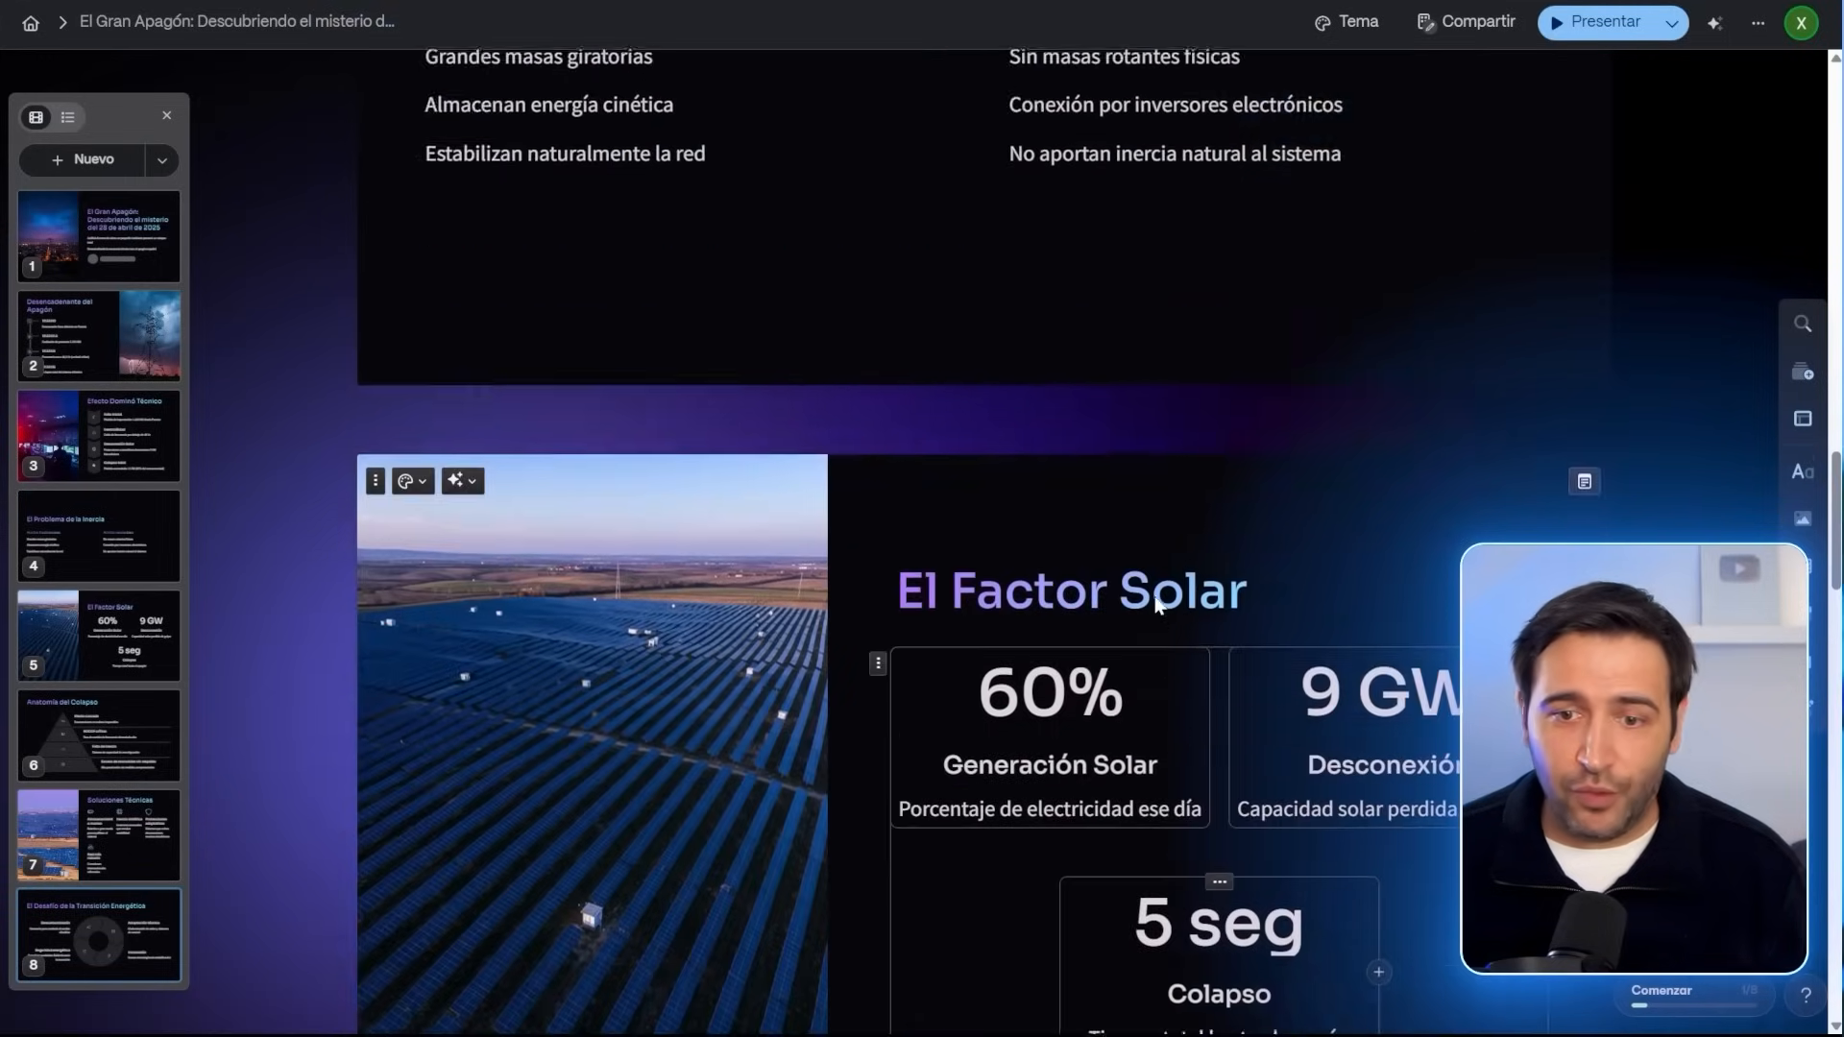
pyautogui.scroll(12, 577, 412)
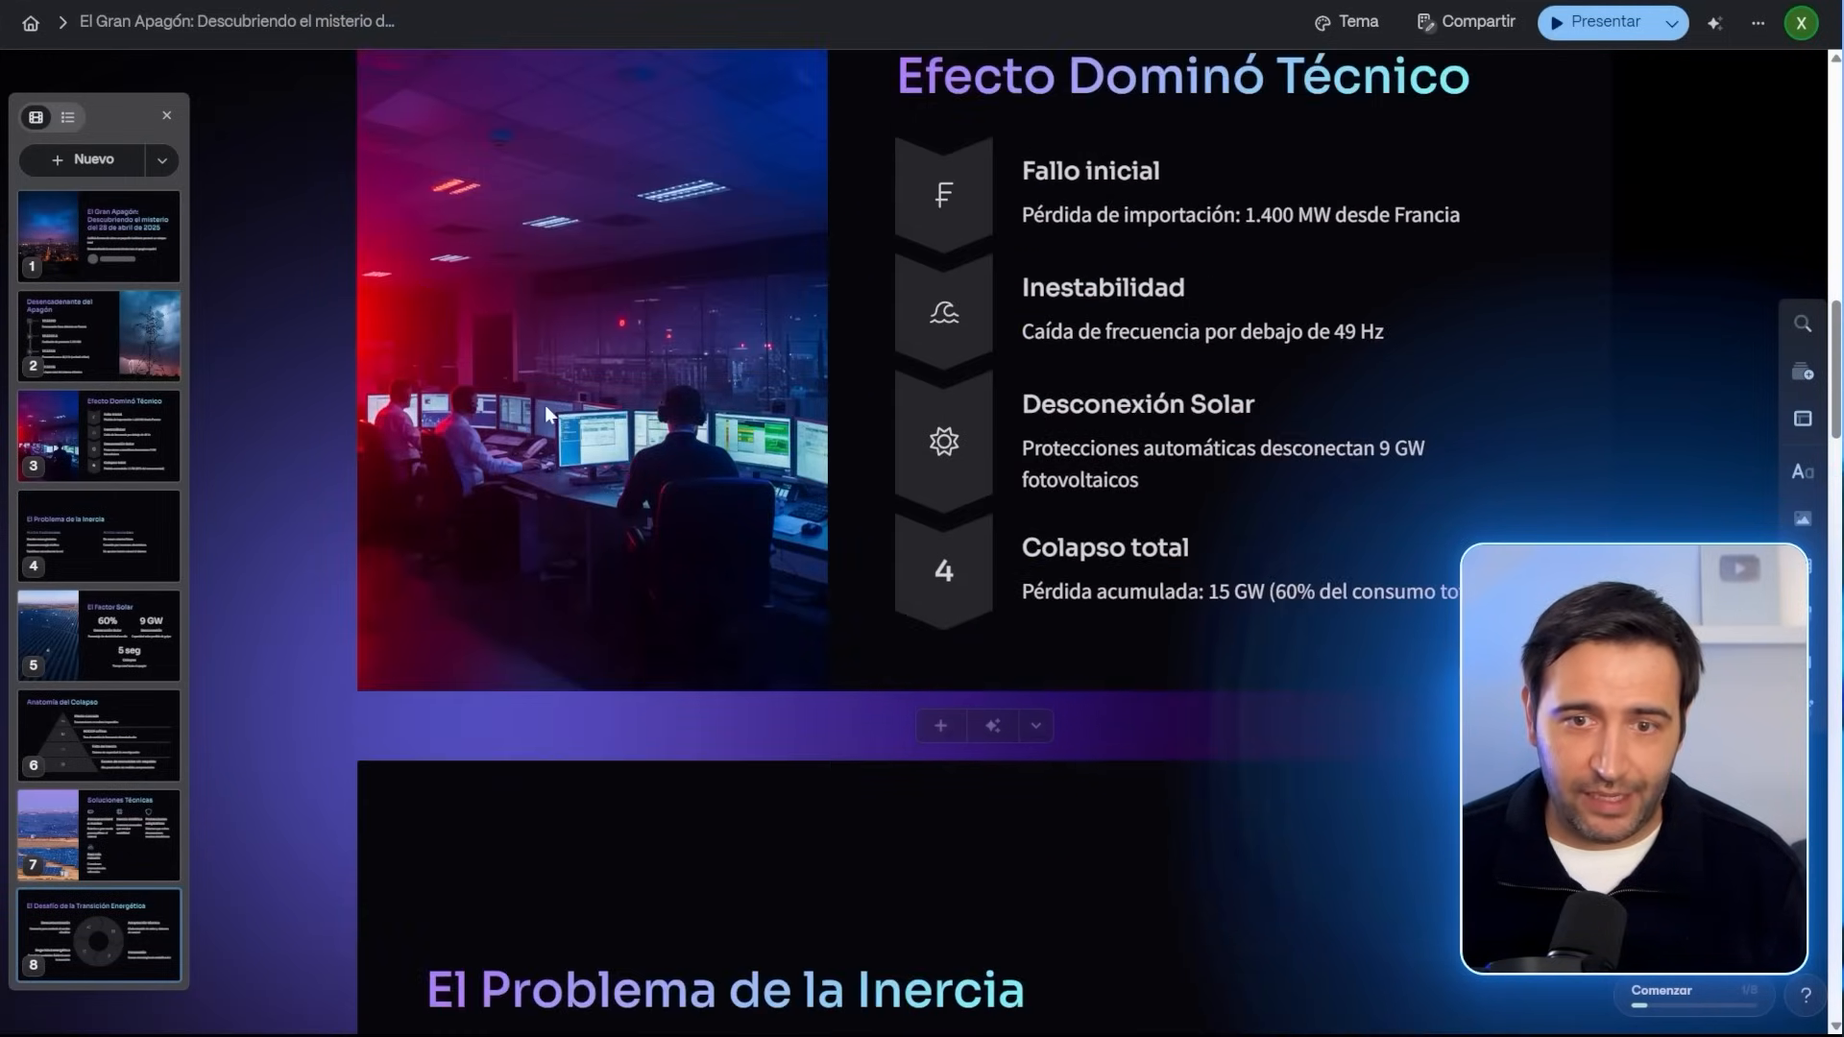
pyautogui.scroll(5, 583, 421)
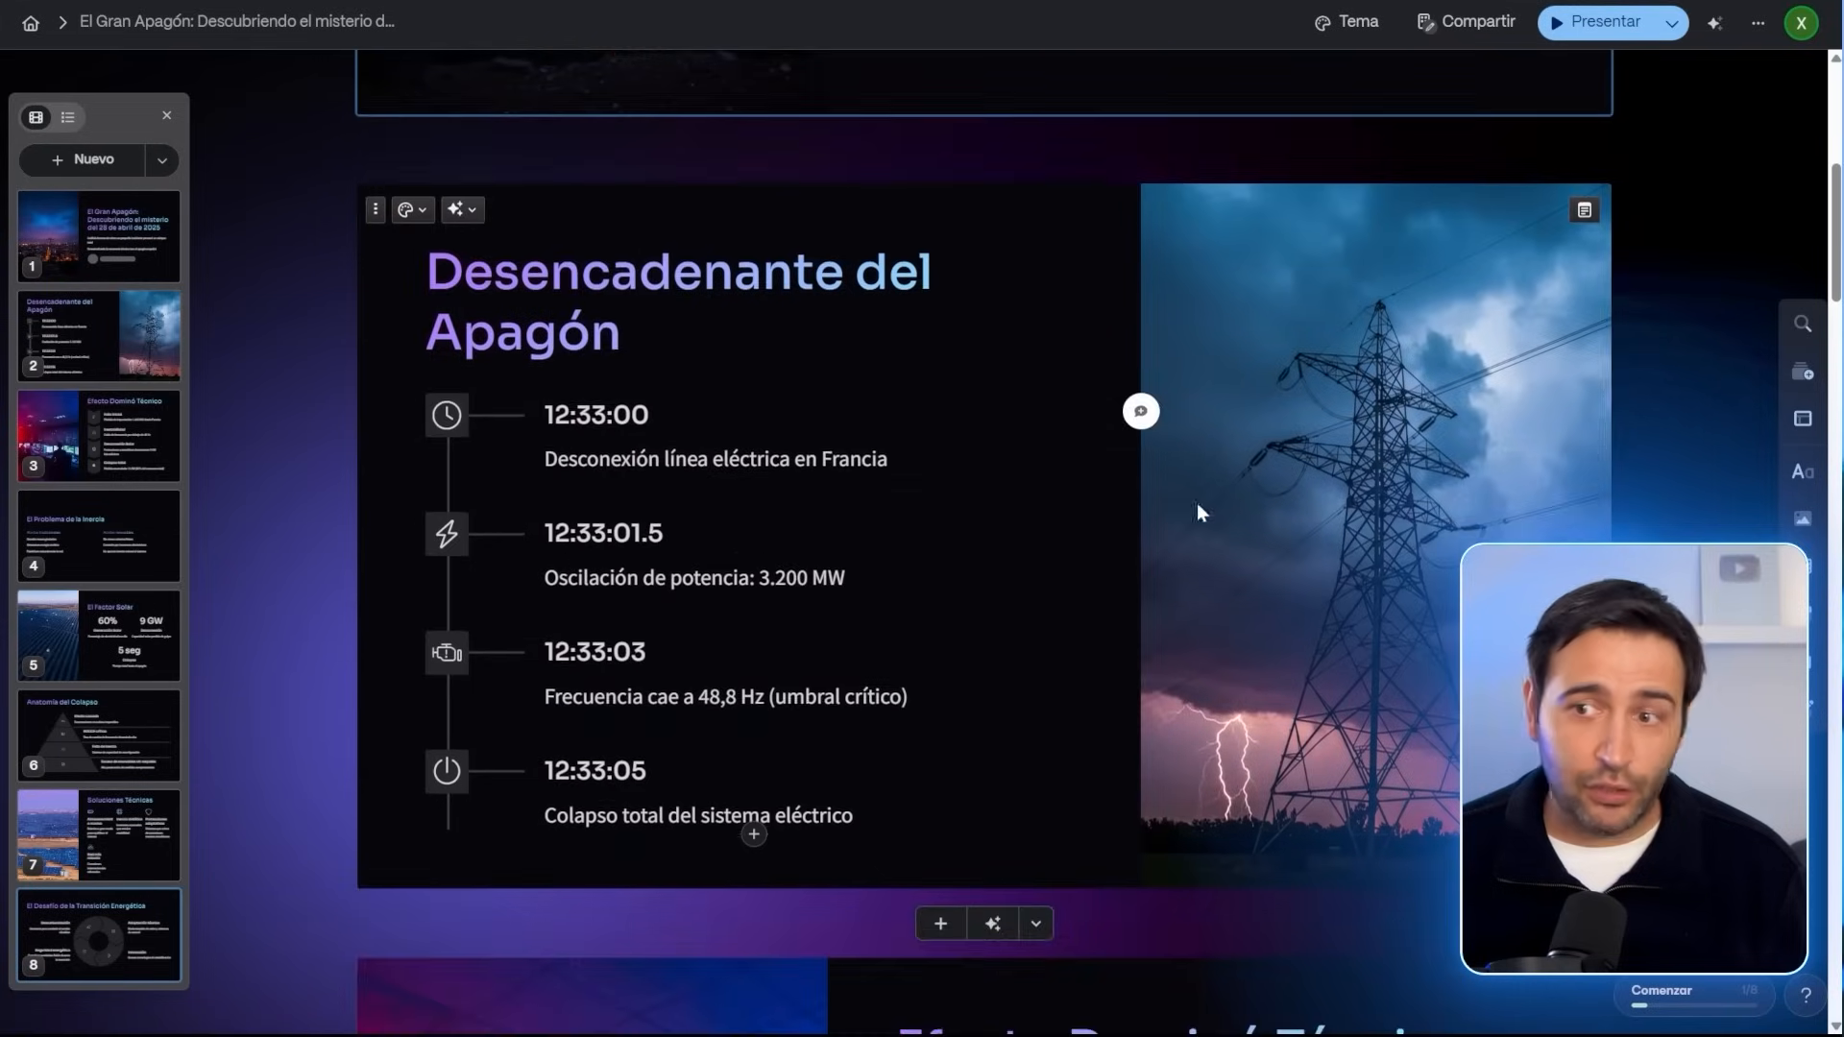
pyautogui.scroll(6, 1198, 586)
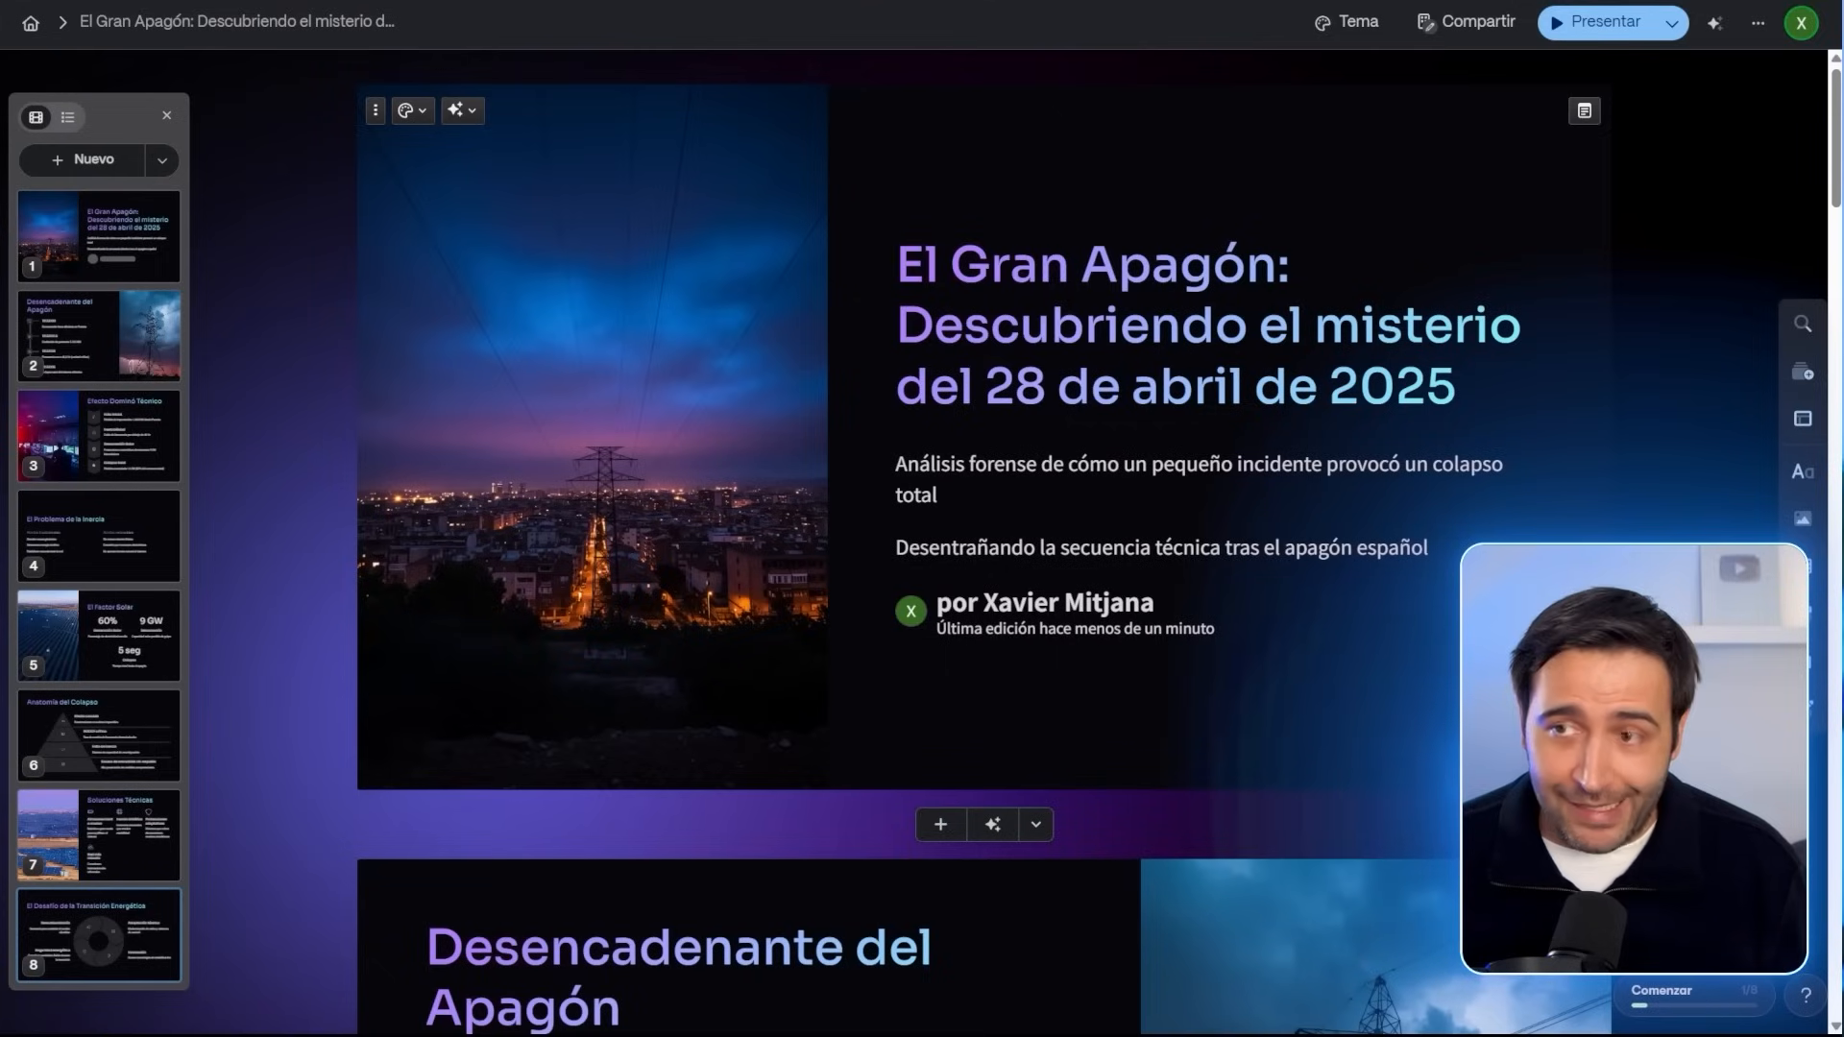
# Step: Examine the export formats offered for sharing the presentation, including PDF, PowerPoint, Google Slides and PNG, and close the dialog
pyautogui.click(1466, 22)
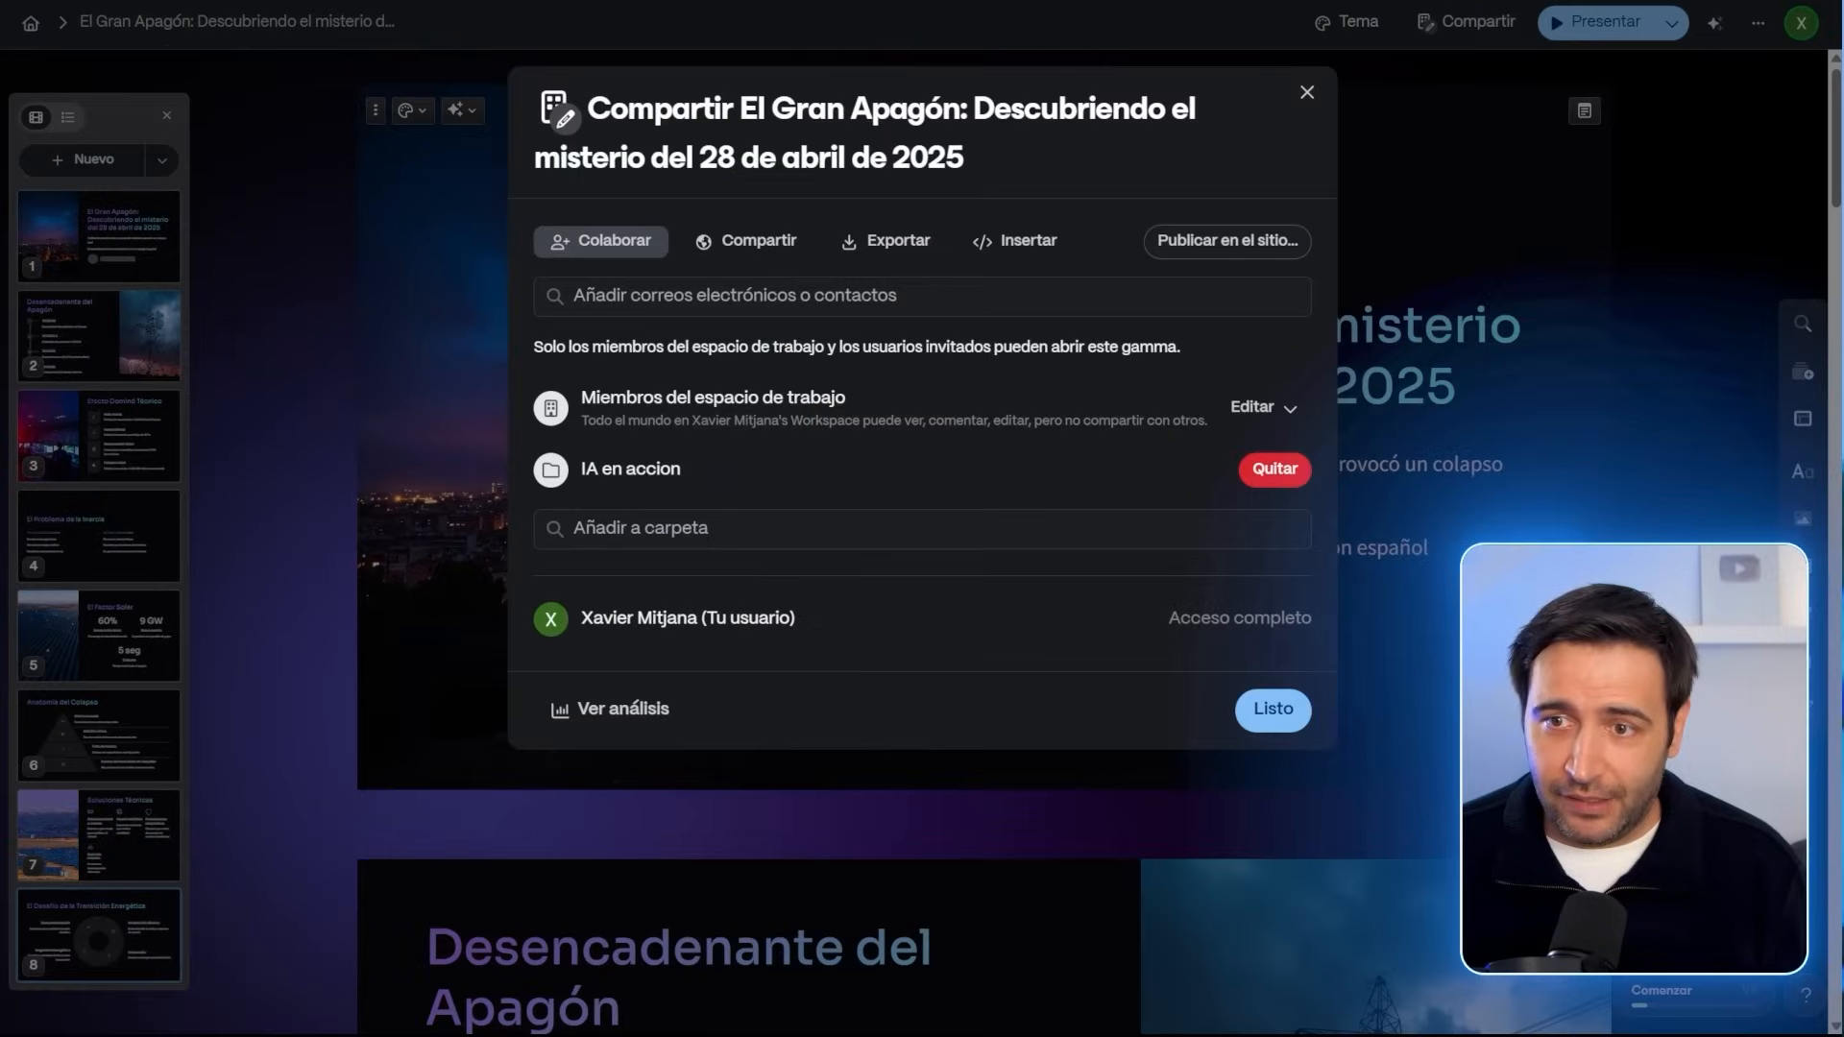
pyautogui.click(889, 257)
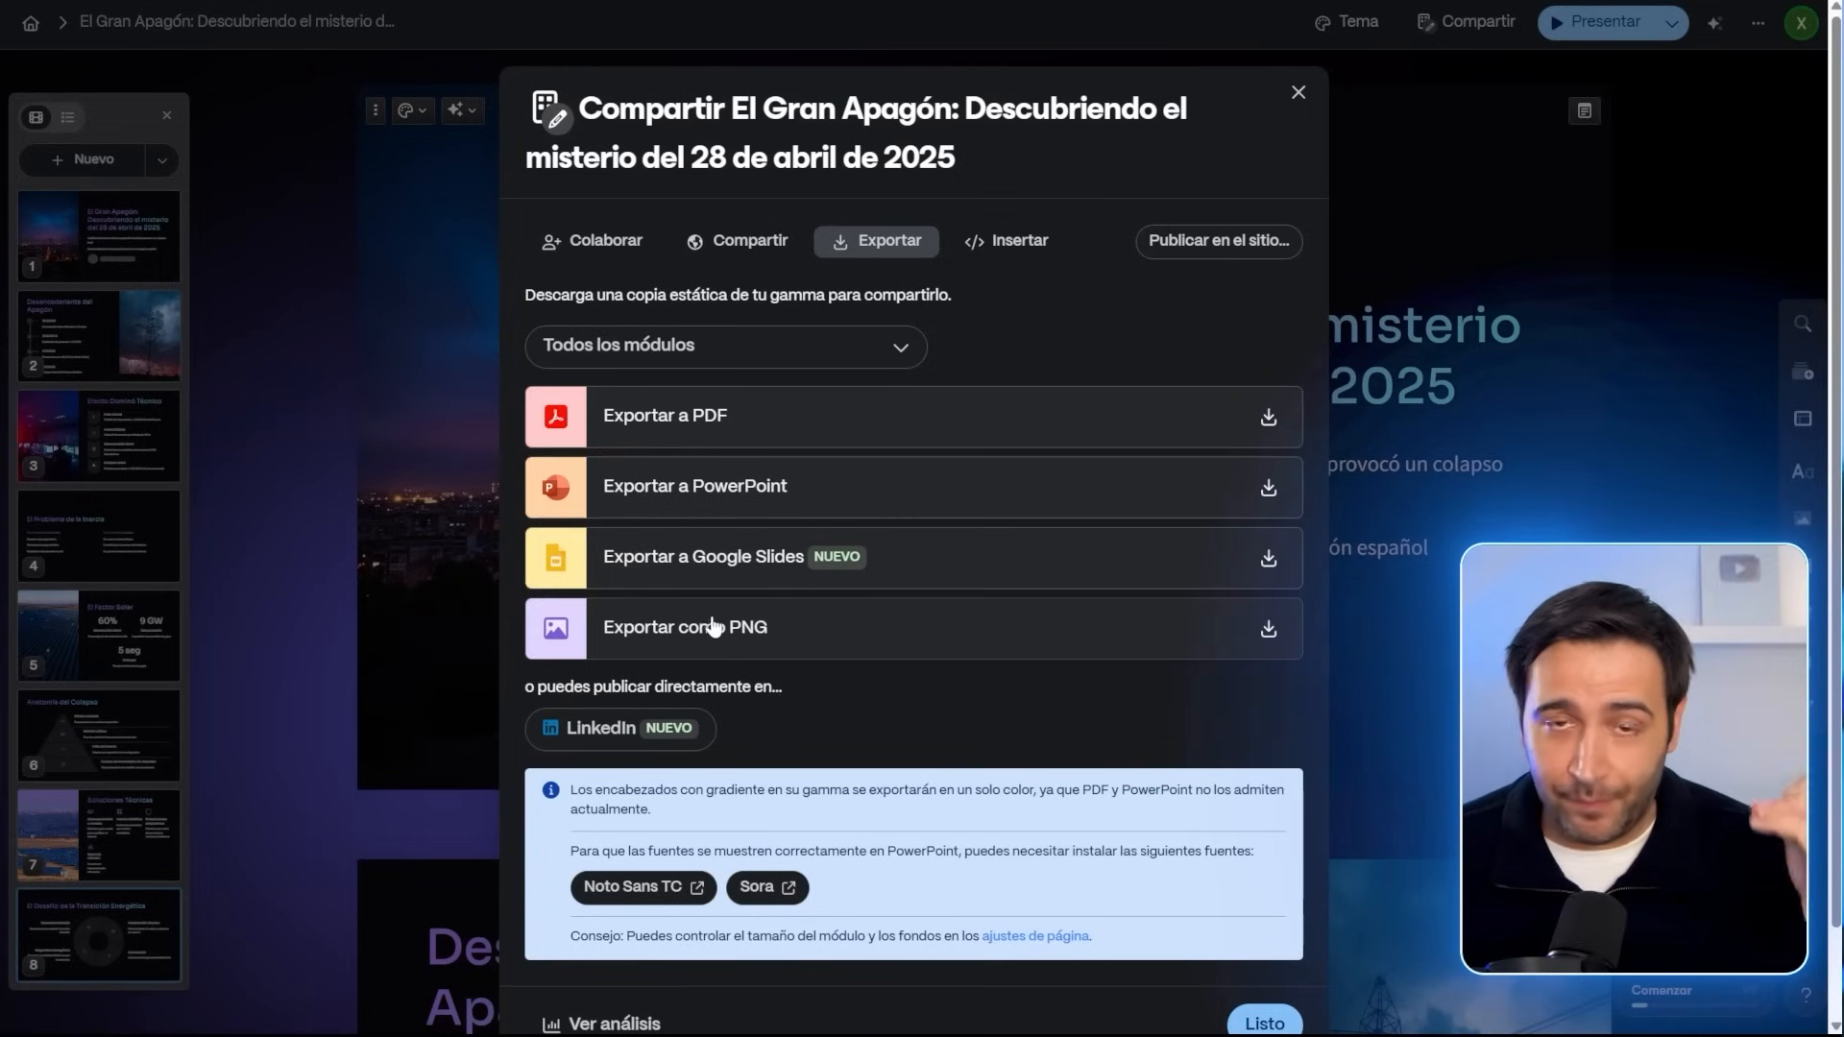
pyautogui.click(291, 255)
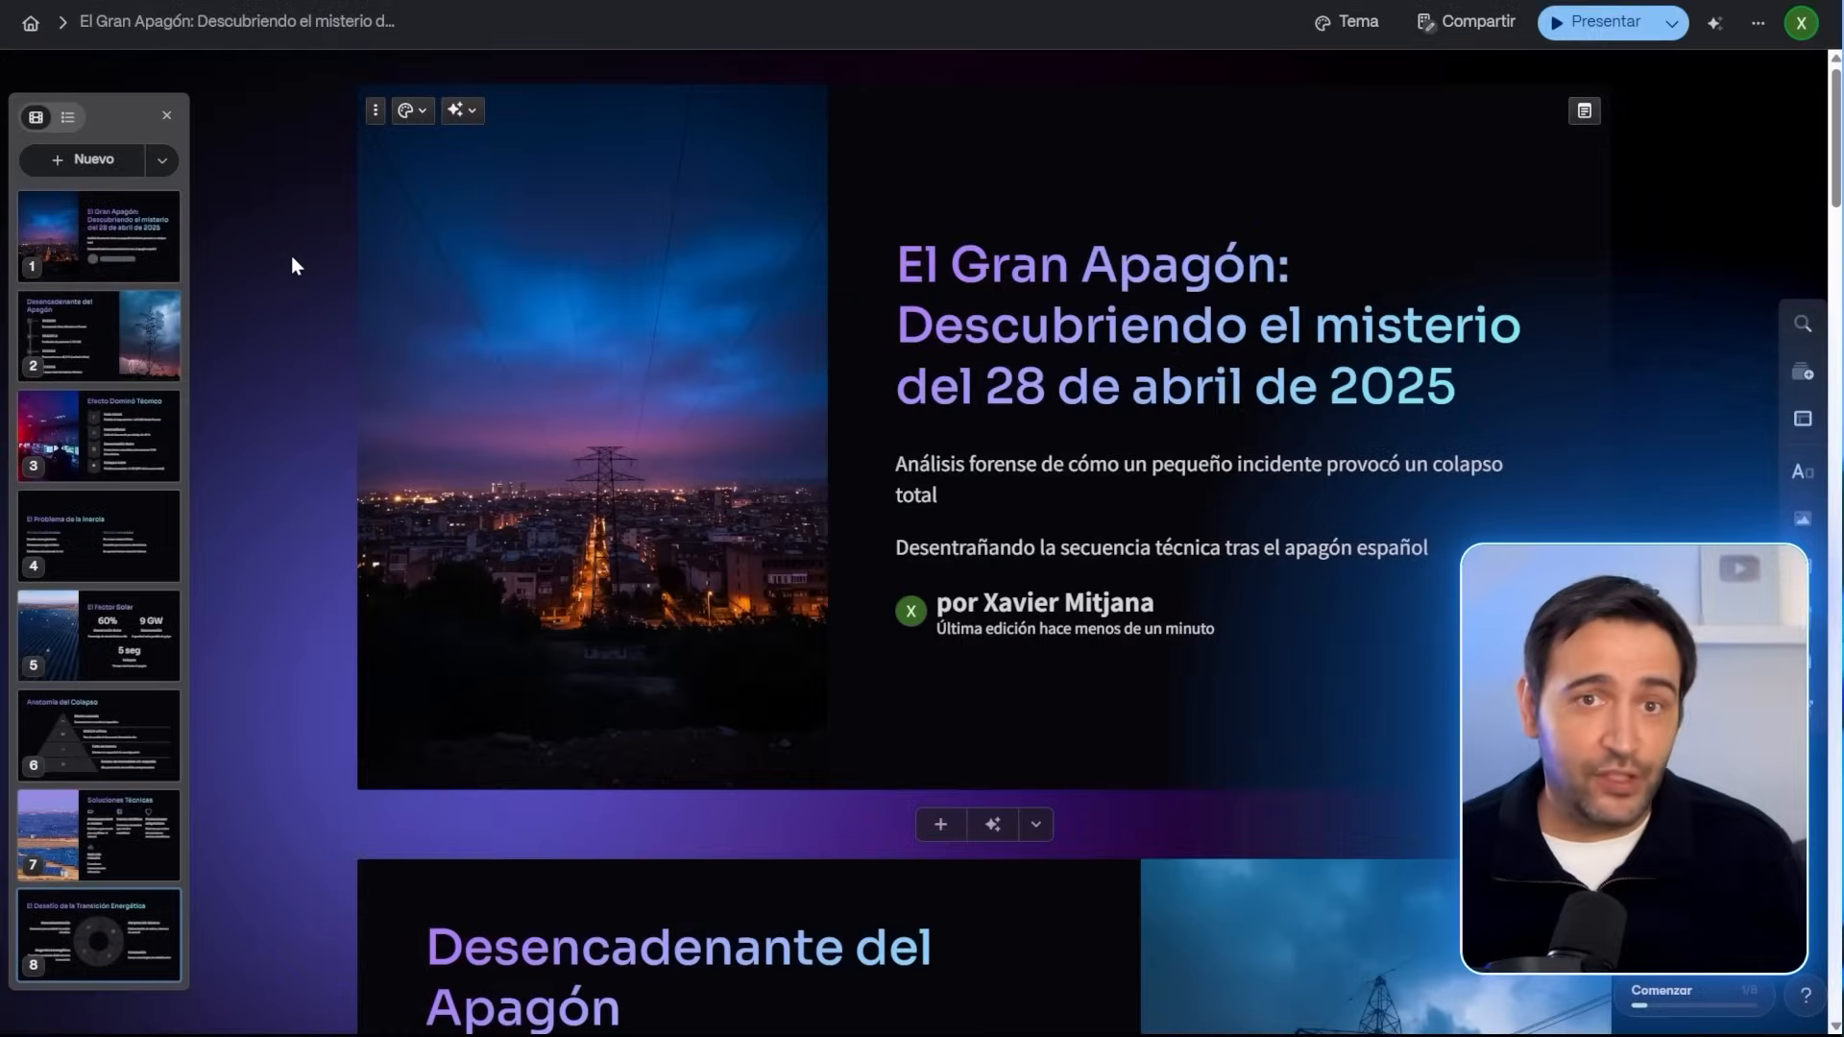